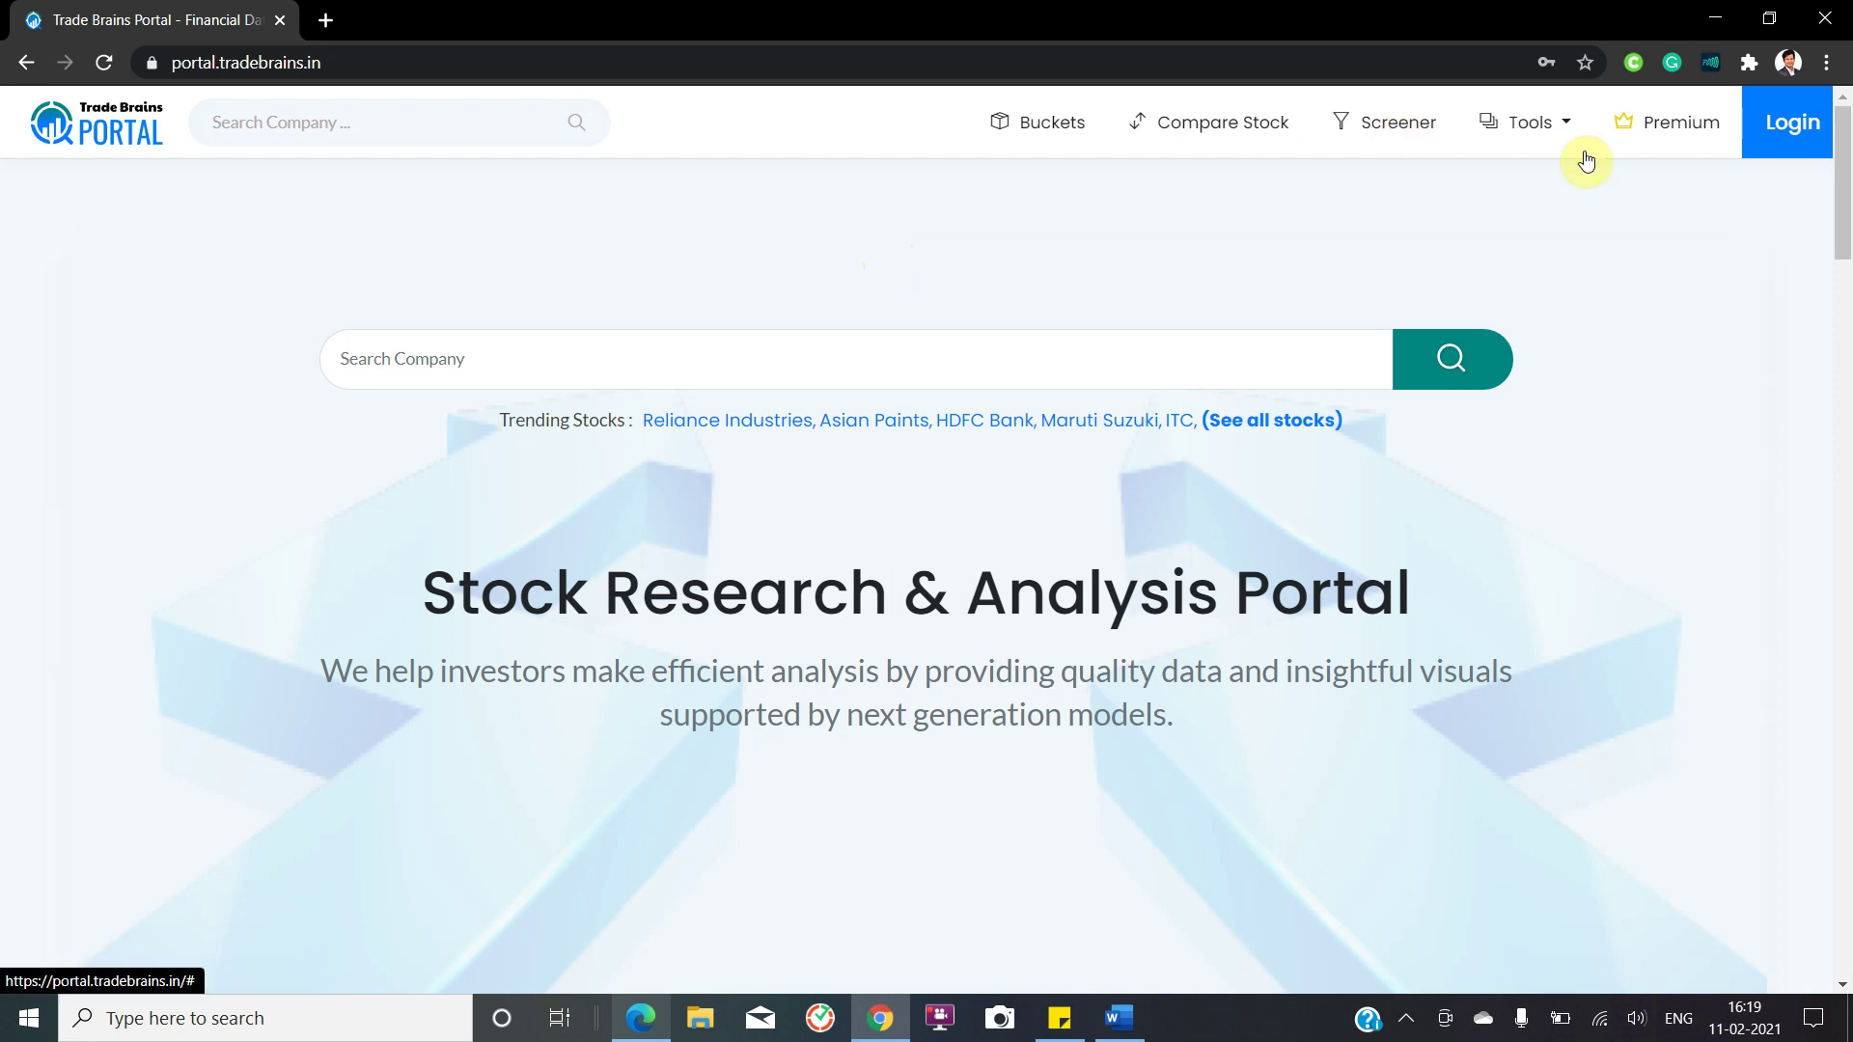
Step: Sign in to the portal with a Google account and go to Tools > Portfolio Analysis
click(1793, 129)
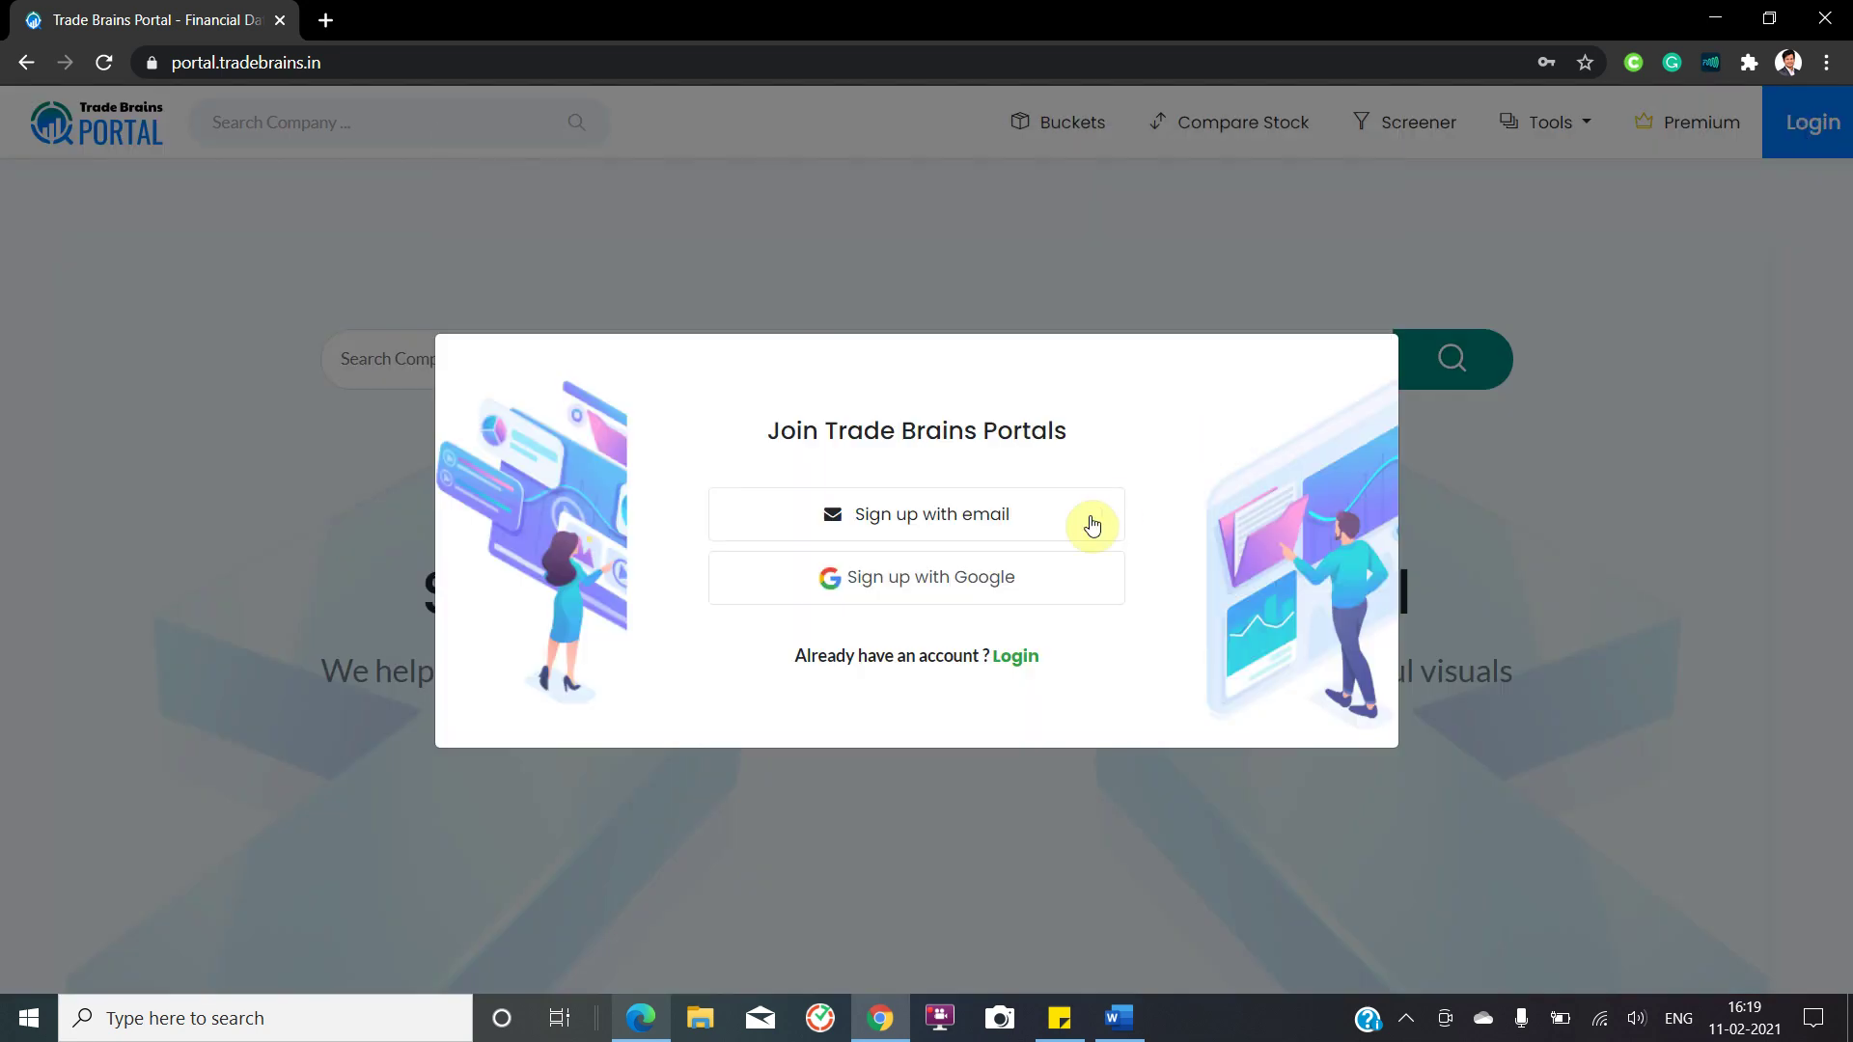
click(1015, 578)
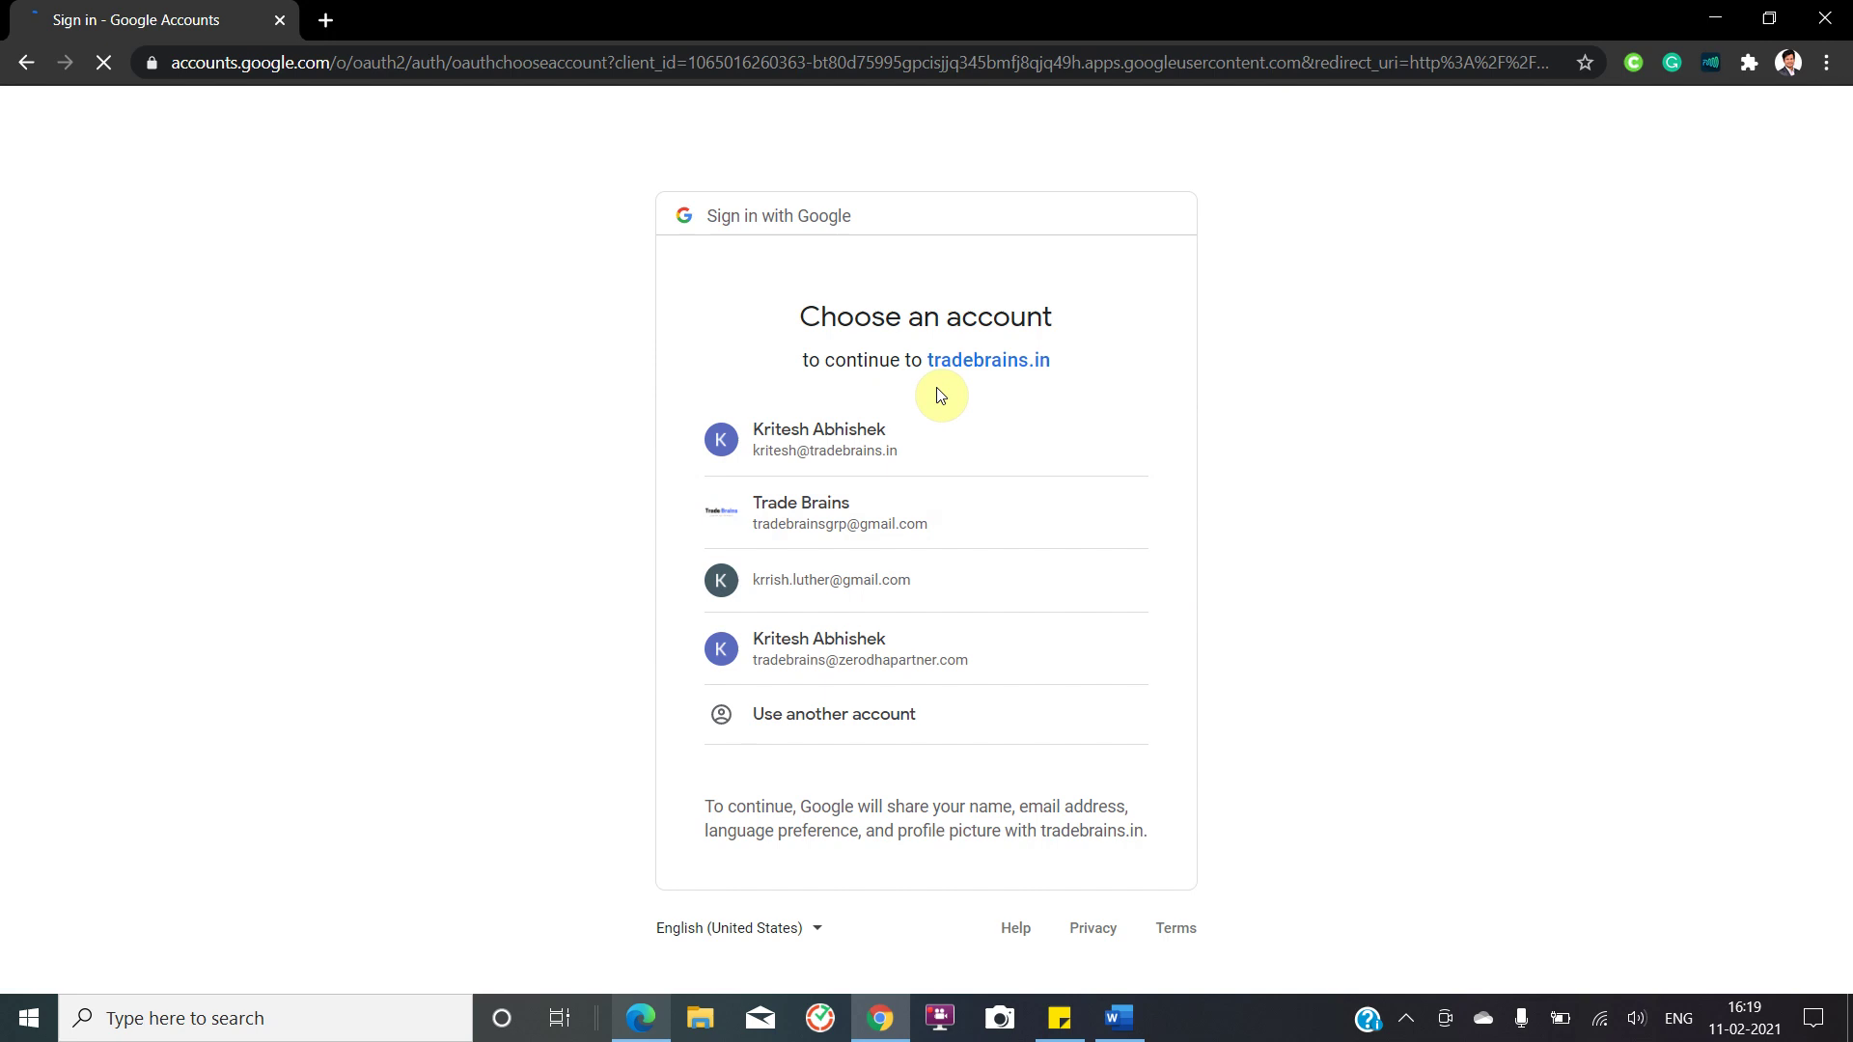
click(941, 432)
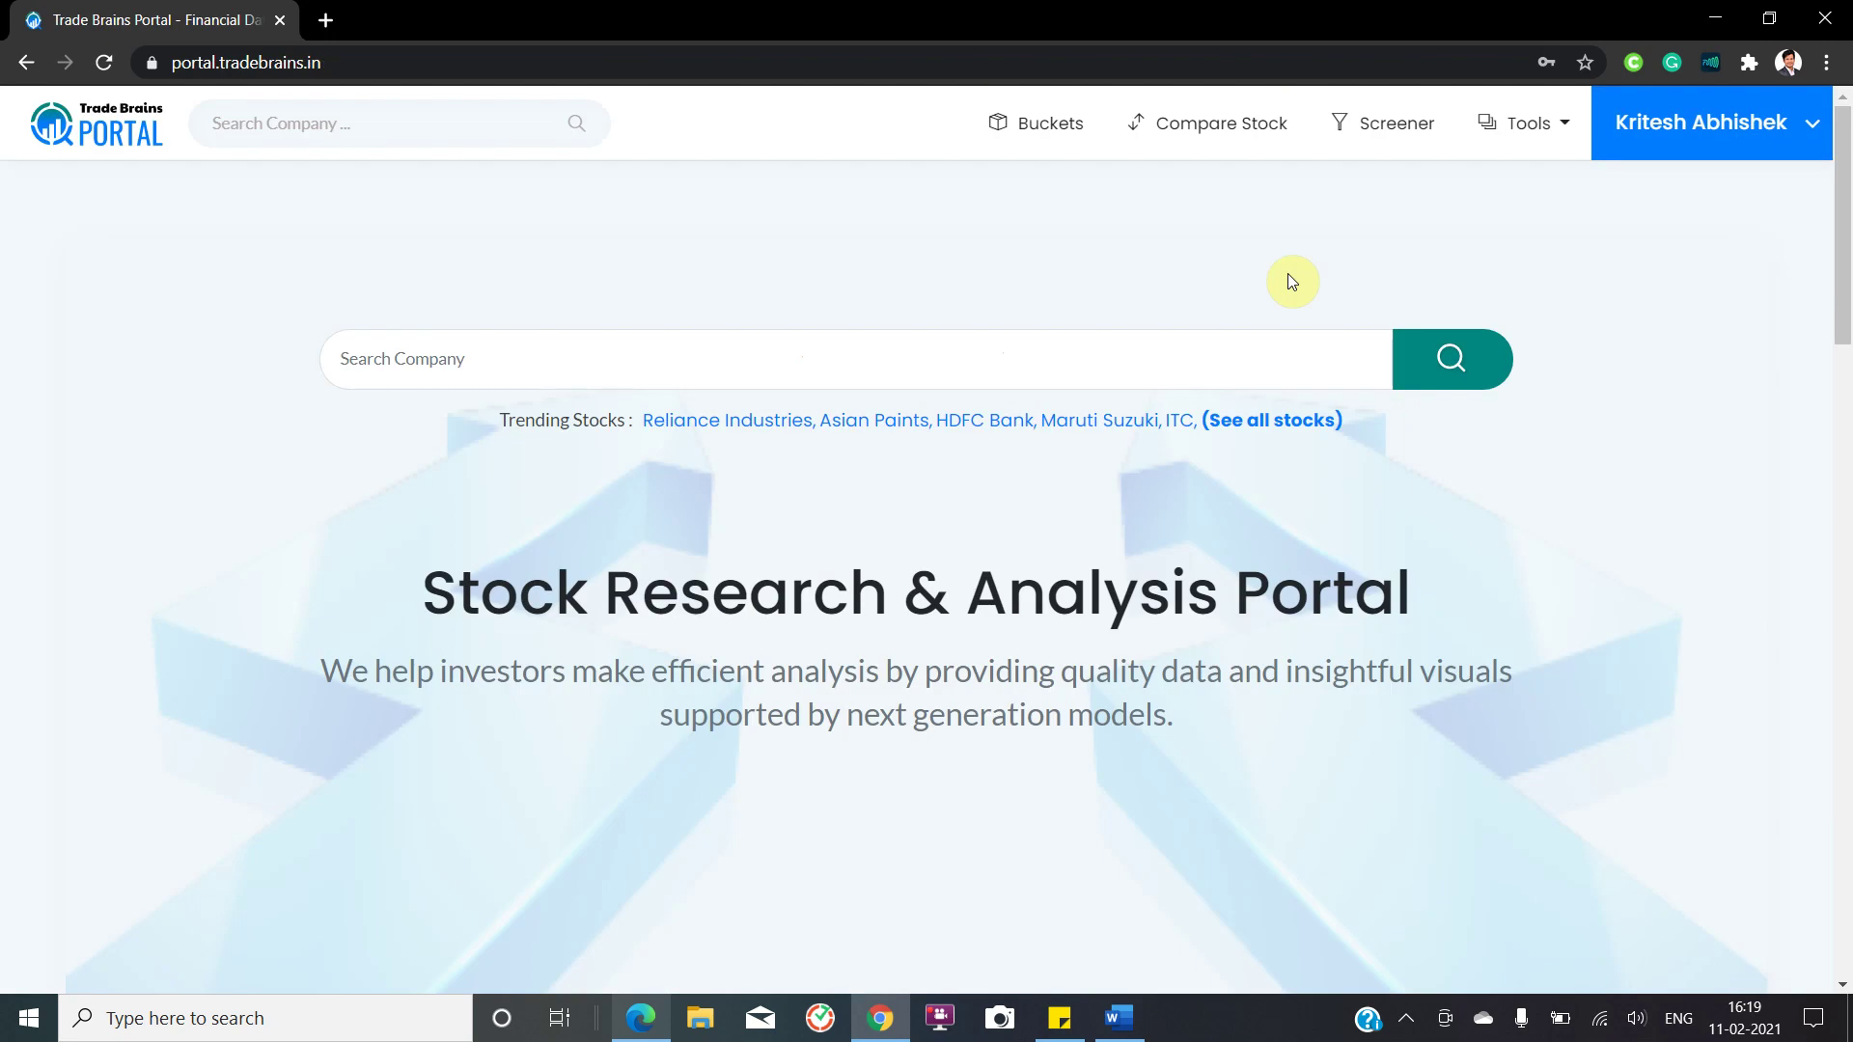
click(1539, 131)
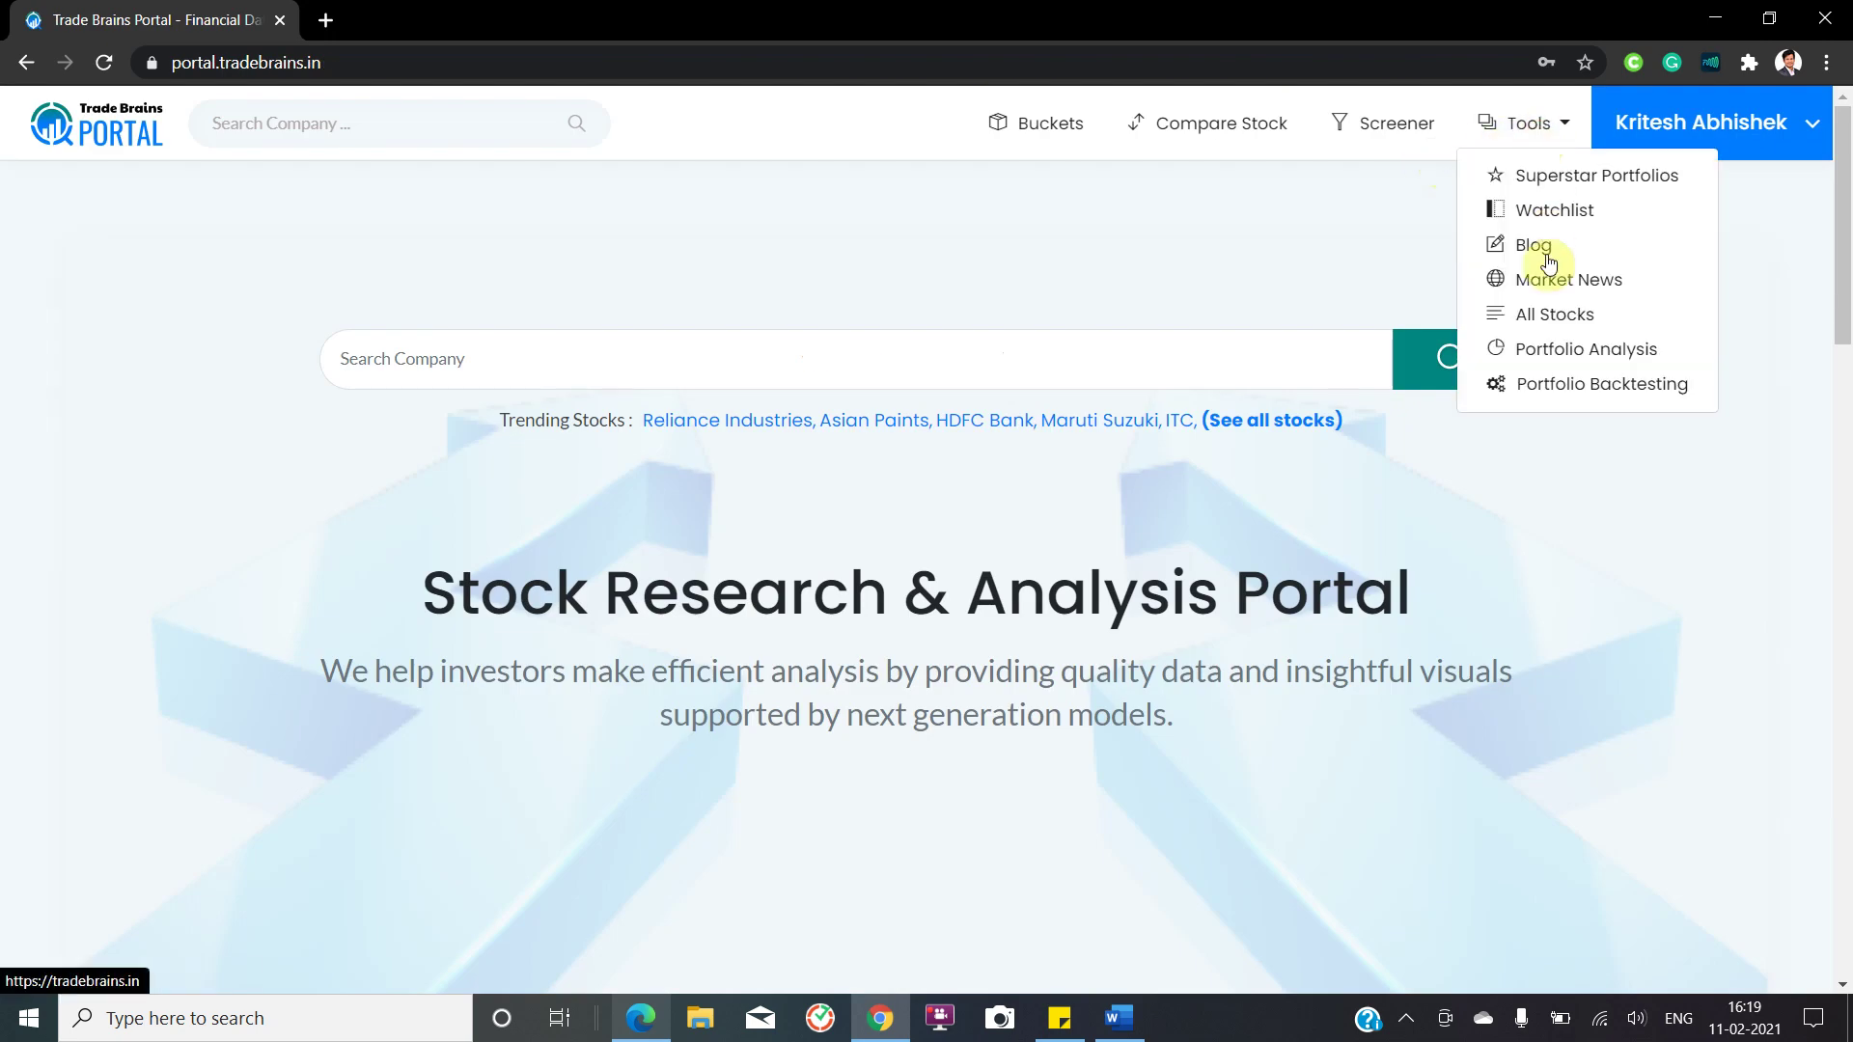
click(1544, 348)
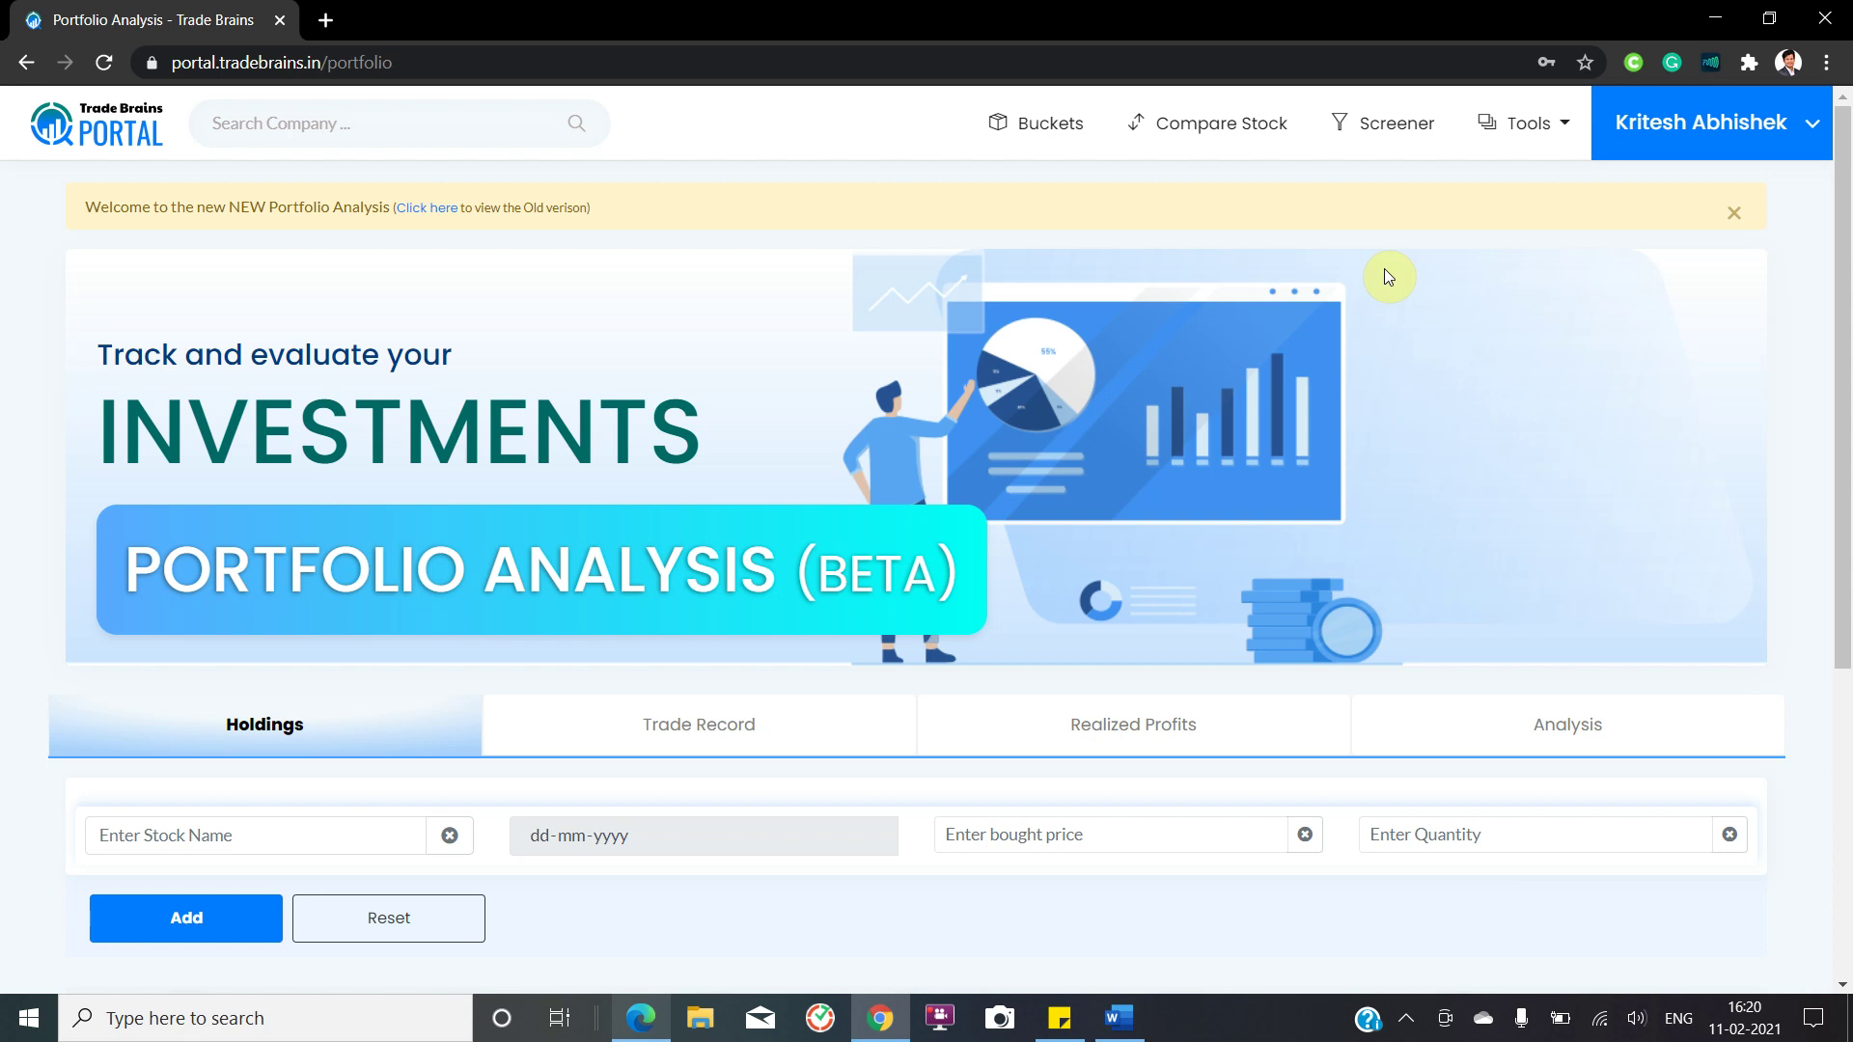
Step: Search 'hdfcbank' and choose HDFC Bank Ltd. as the holding's stock
scroll(1384, 275, down, 1)
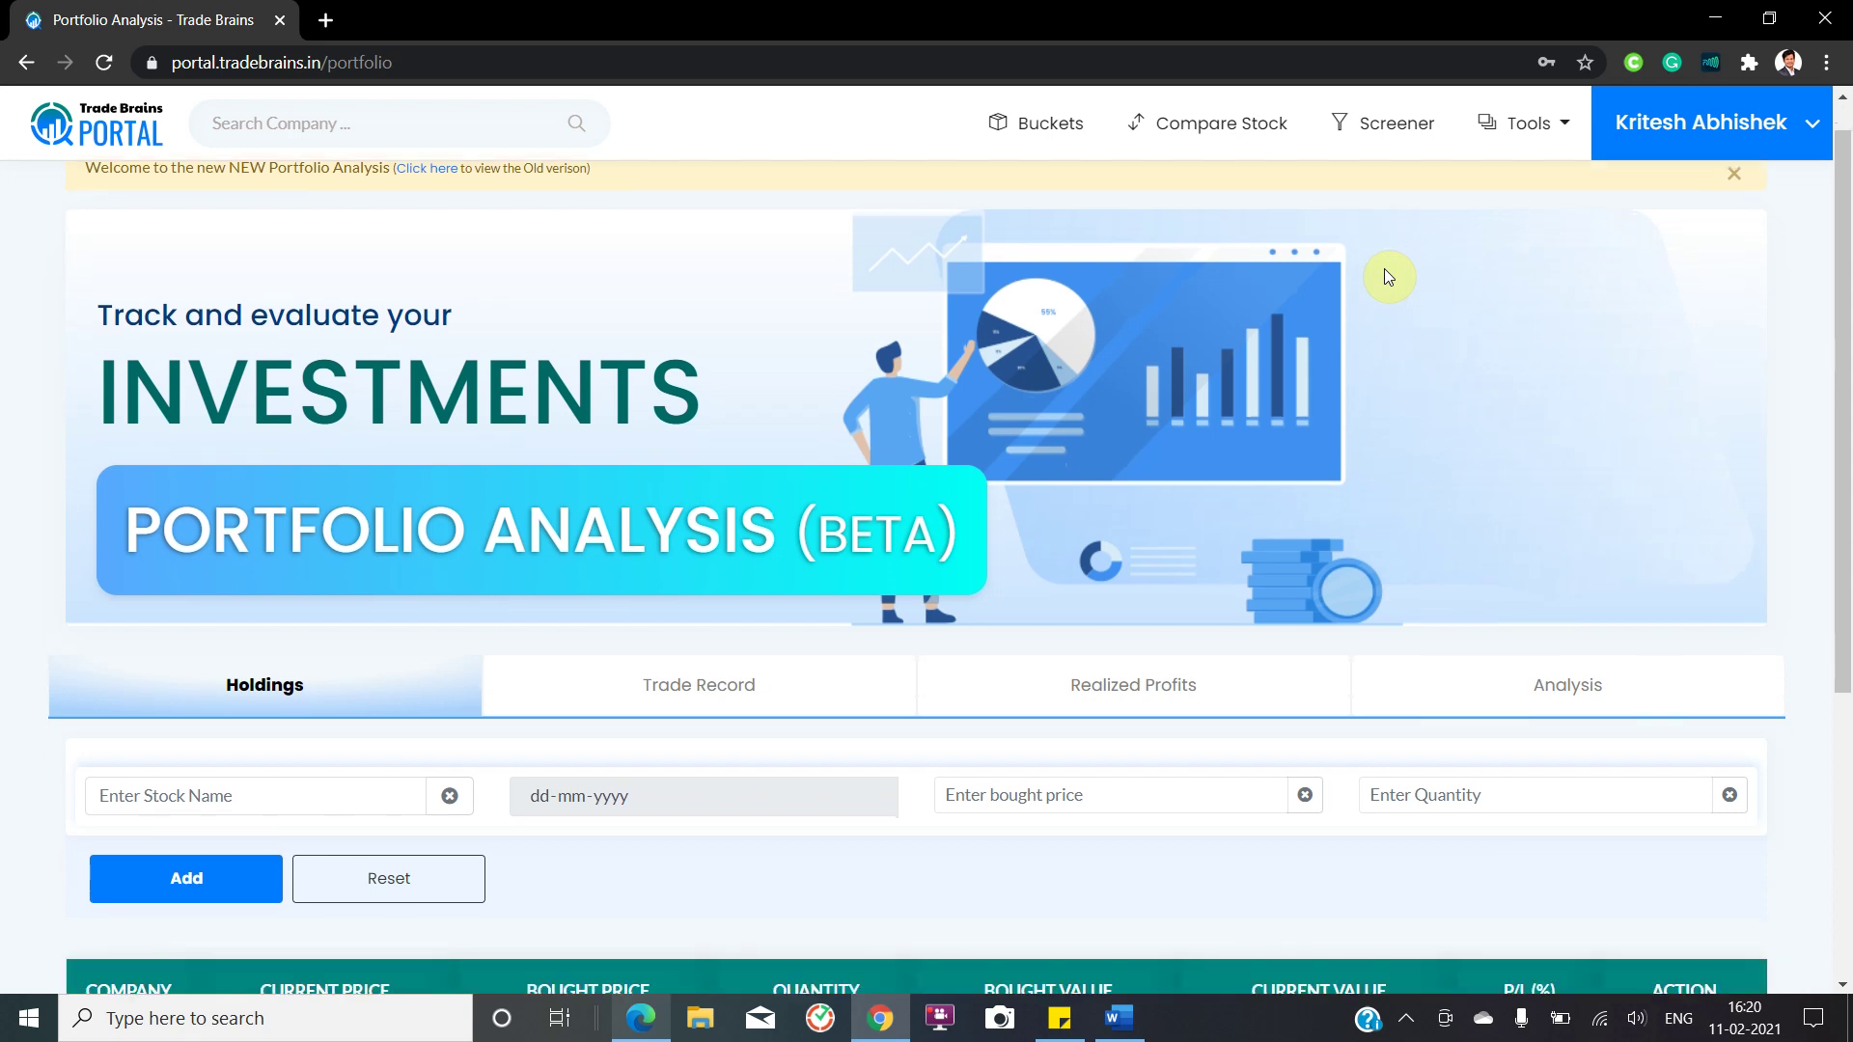
scroll(1359, 313, down, 1)
scroll(1320, 385, down, 2)
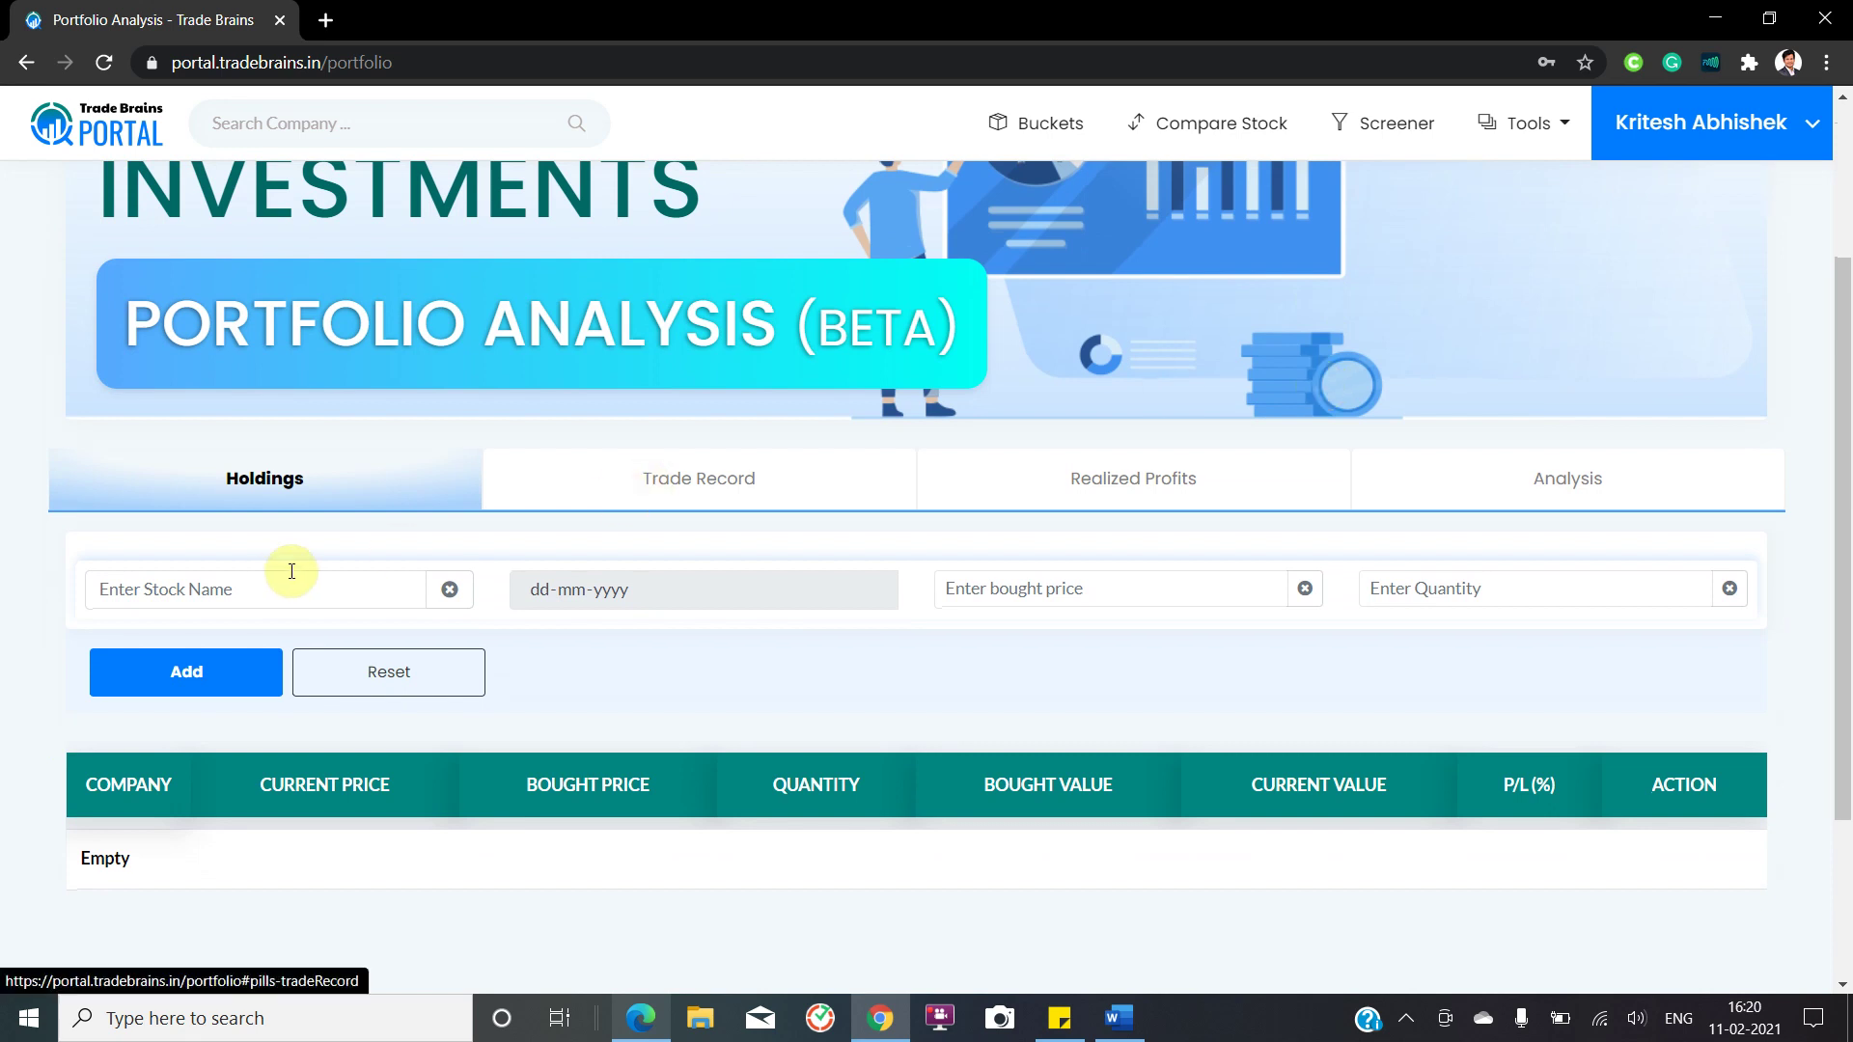
click(243, 586)
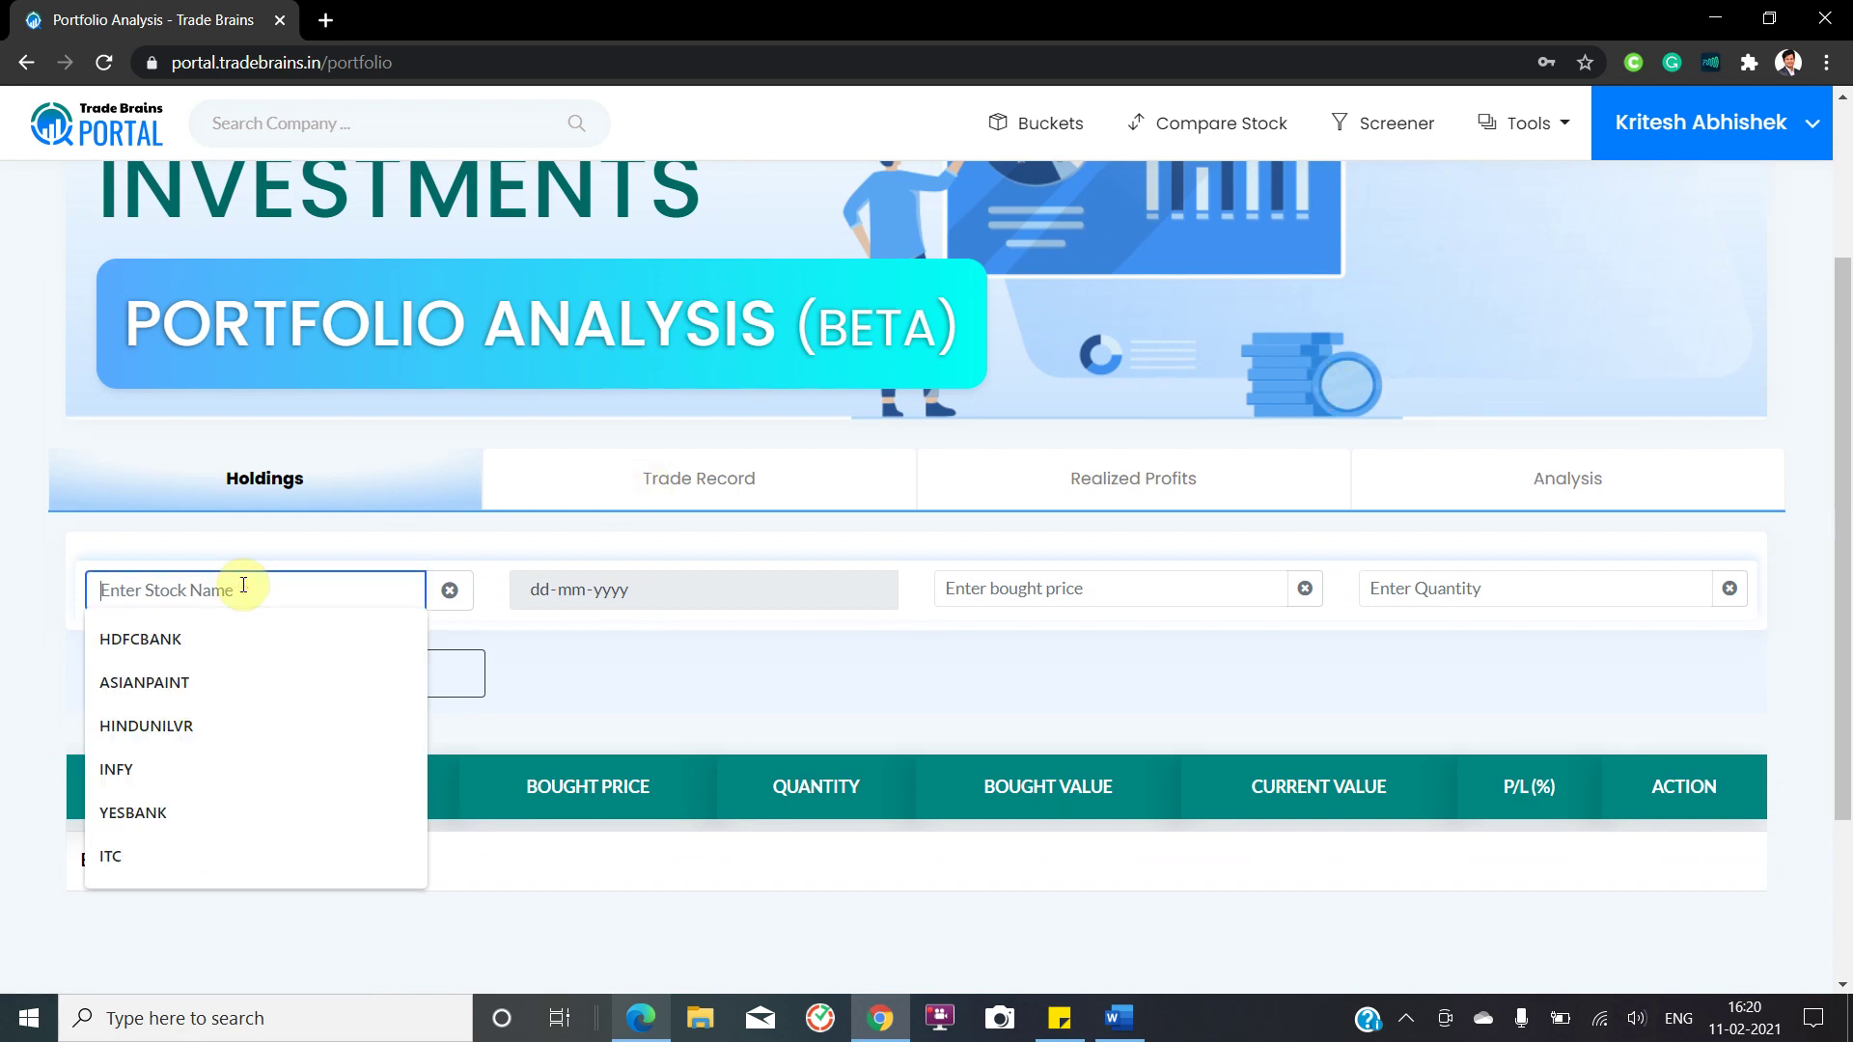
click(243, 586)
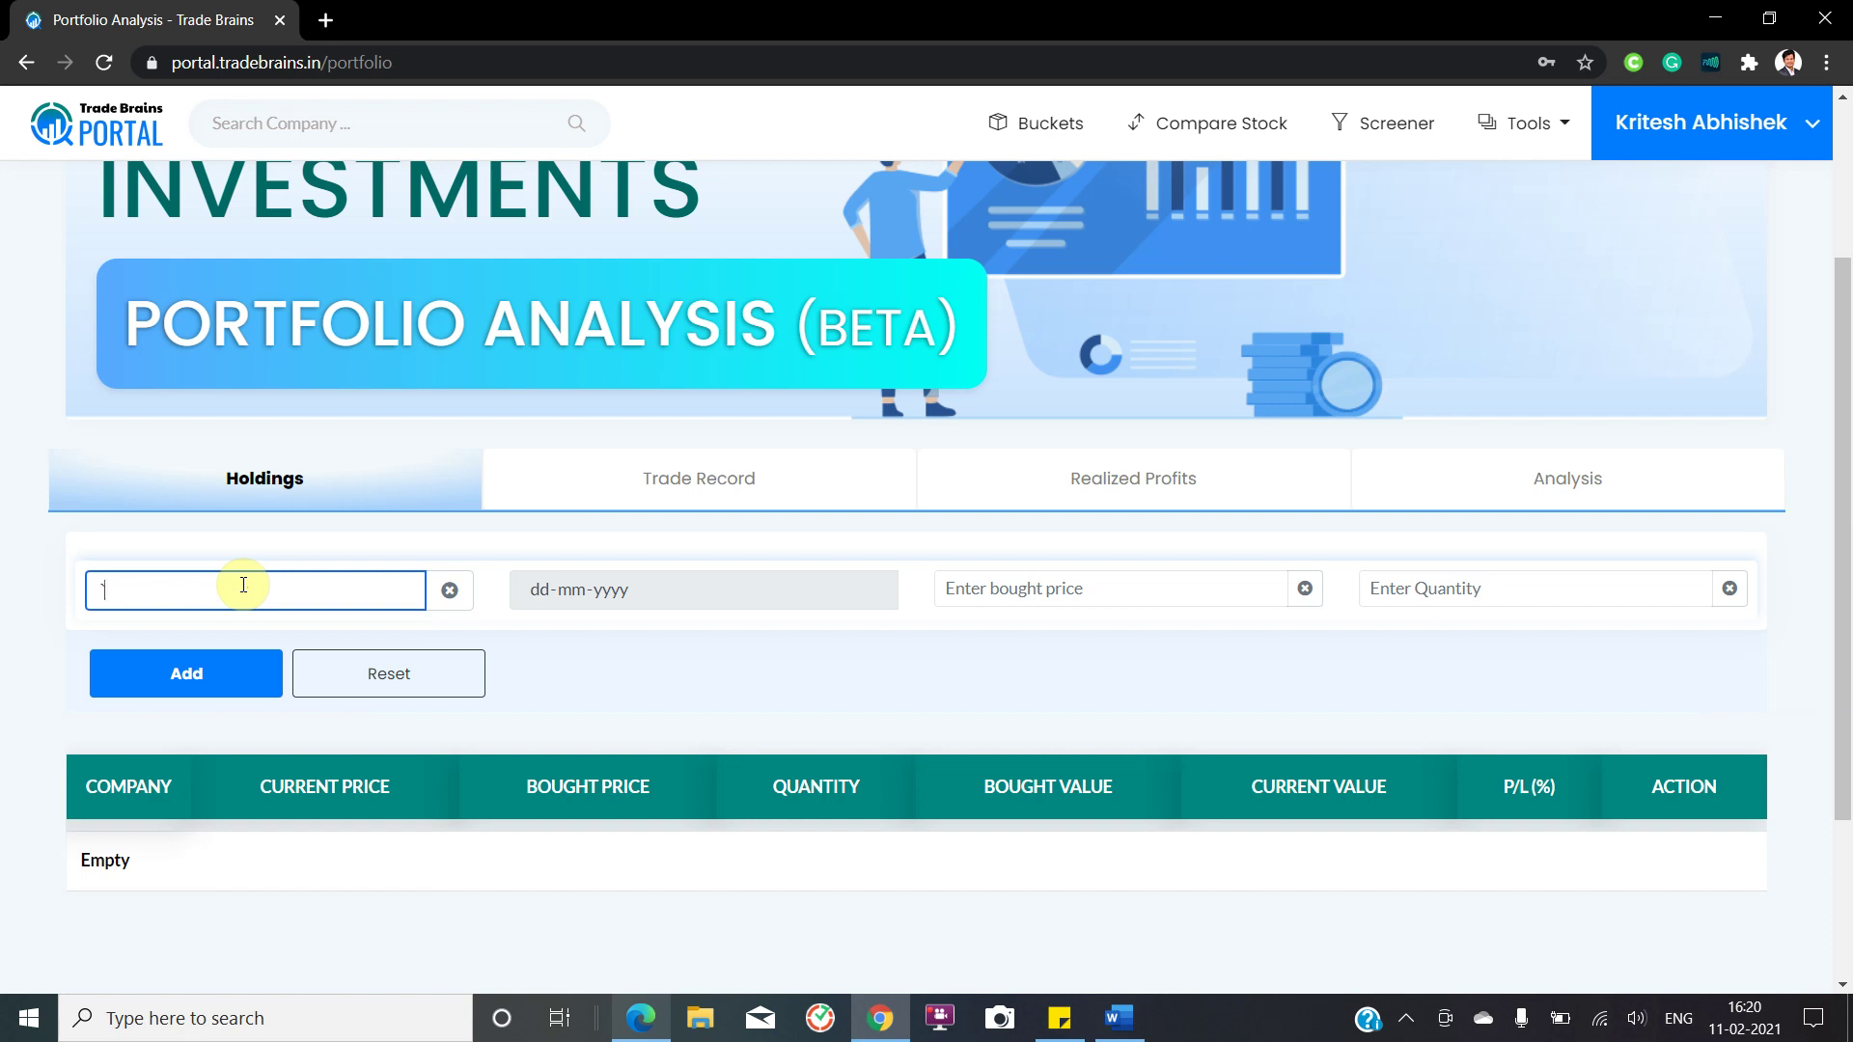
text(hdf)
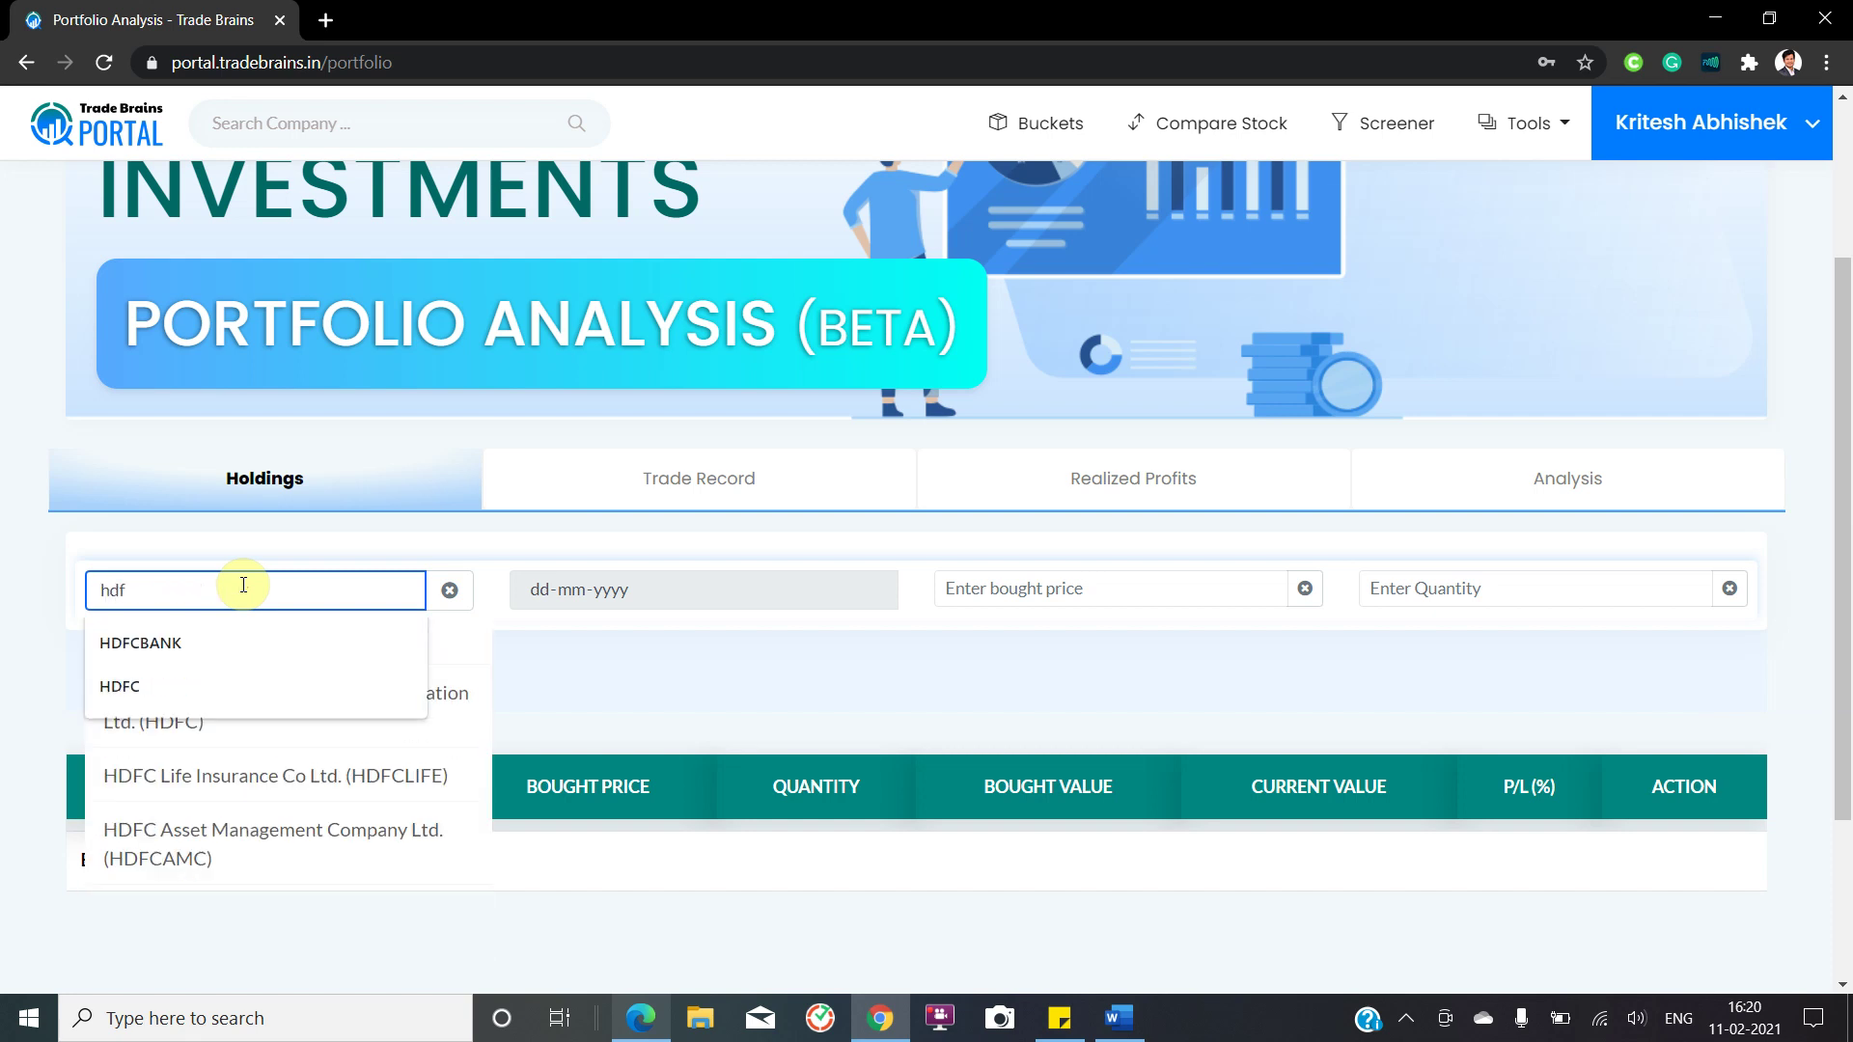
text(cbank)
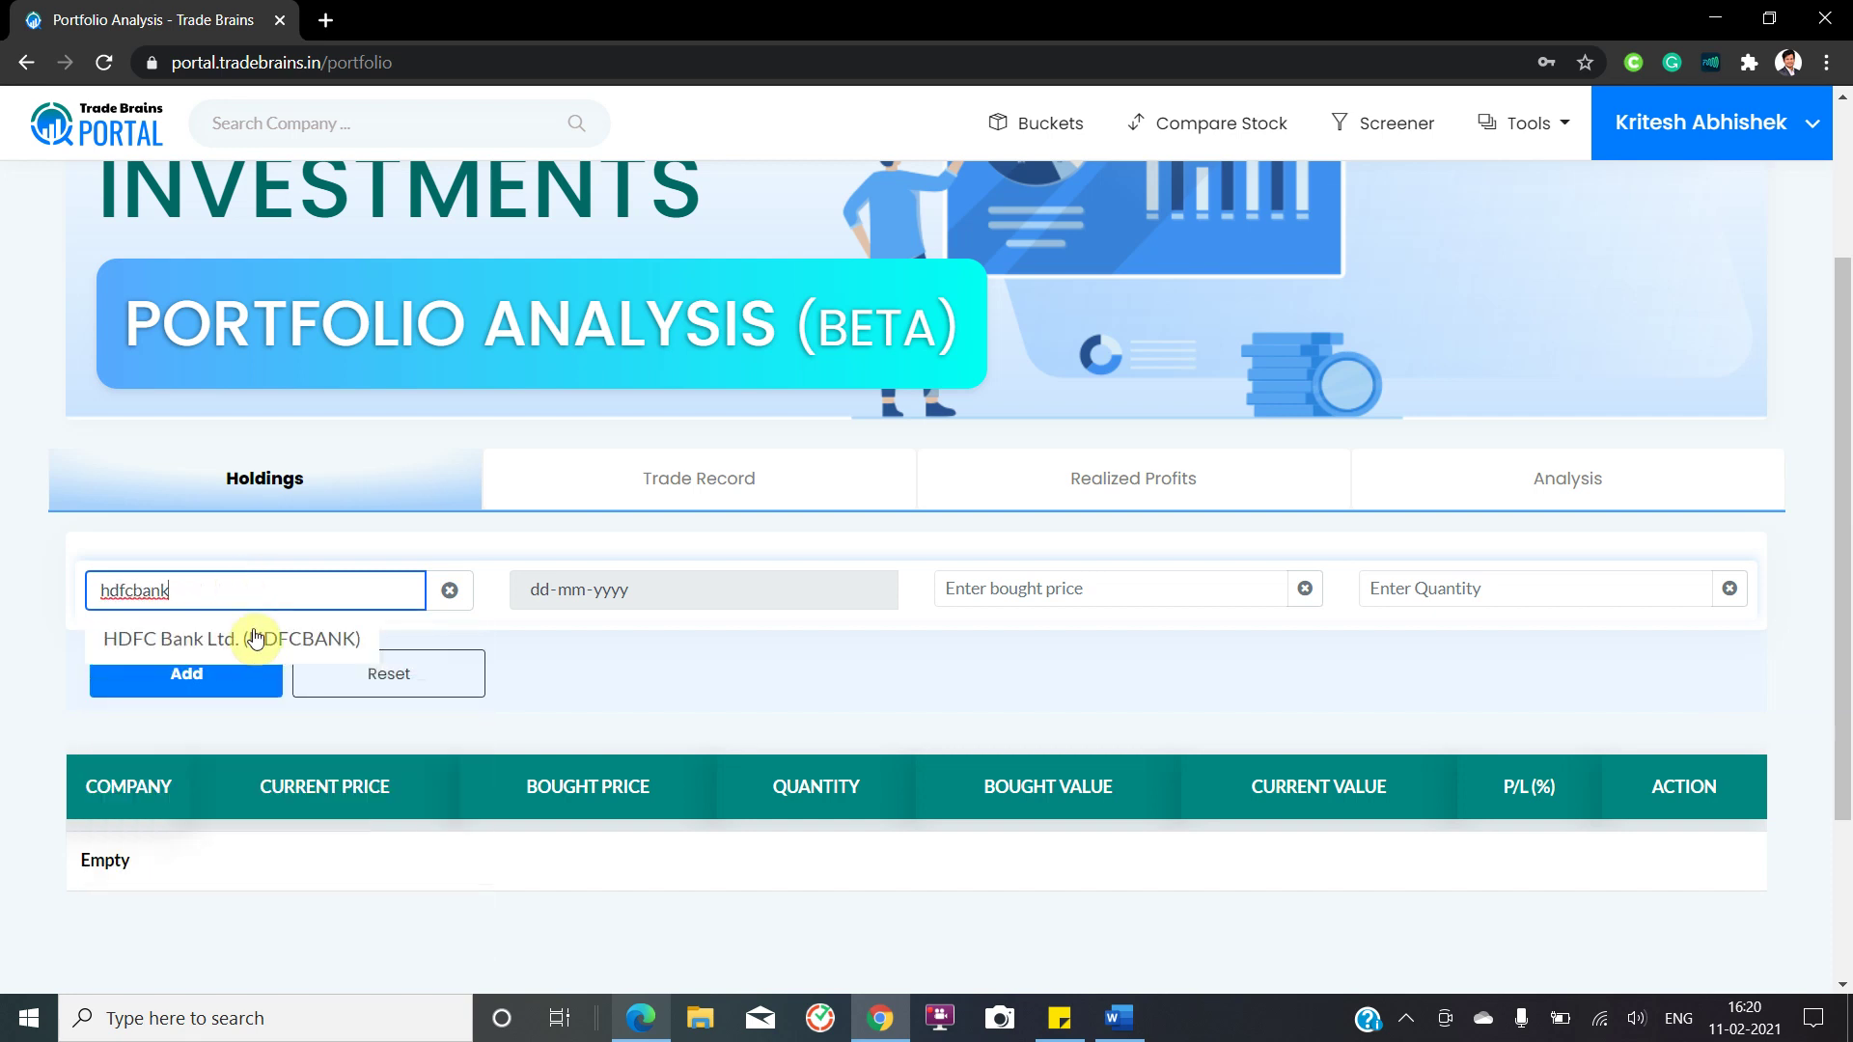
click(254, 638)
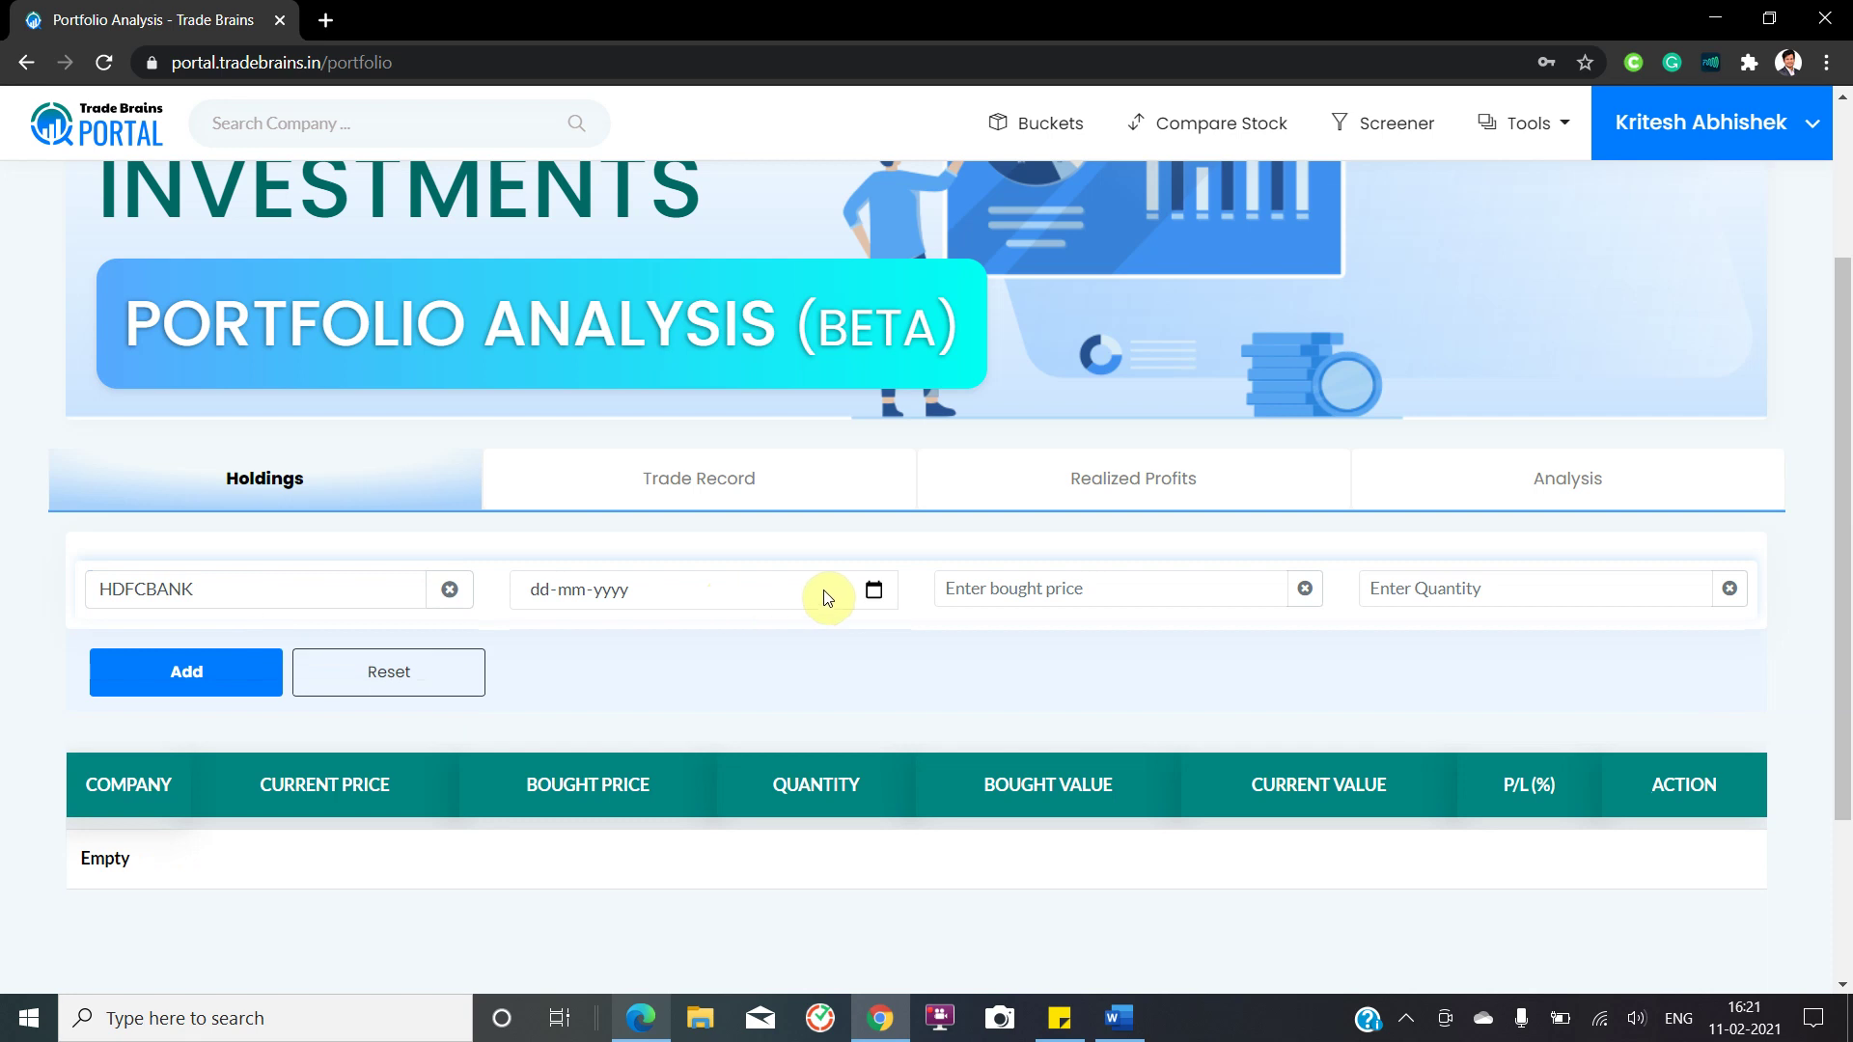
Step: Set the purchase date to 7 January 2015 in the calendar
click(873, 595)
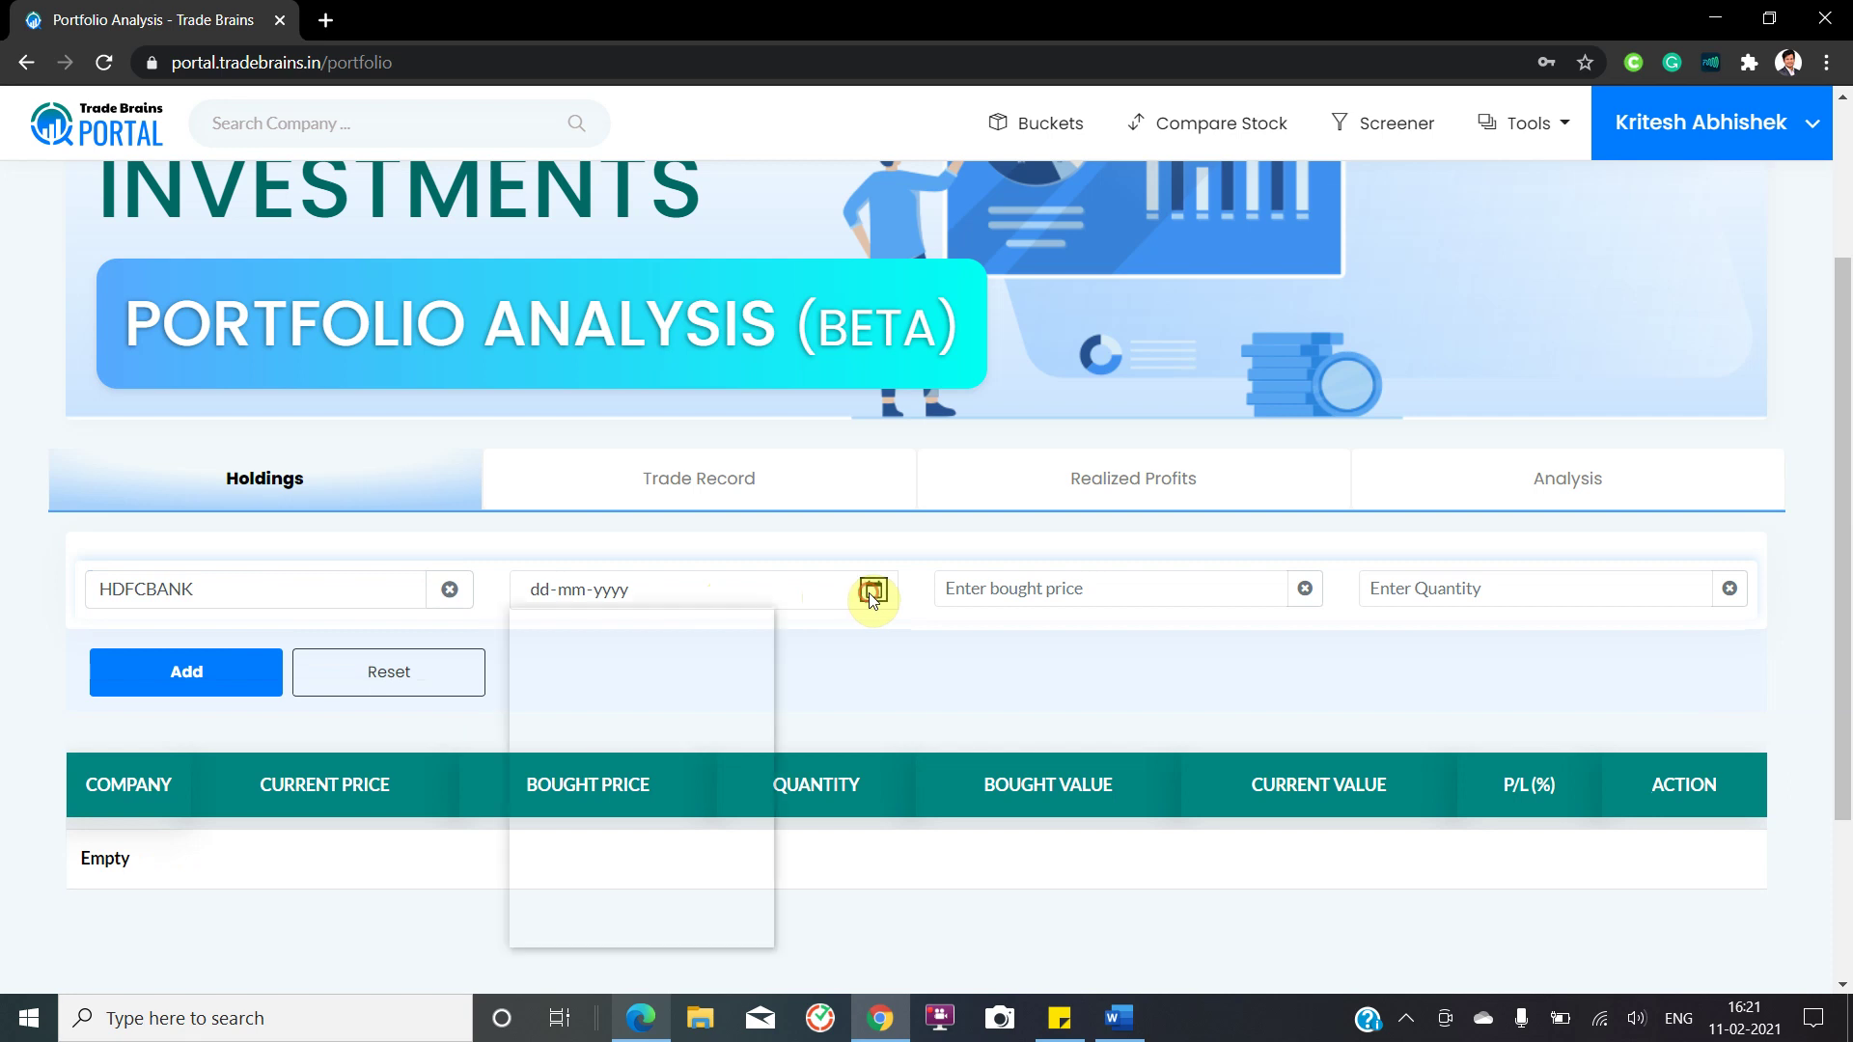
click(592, 640)
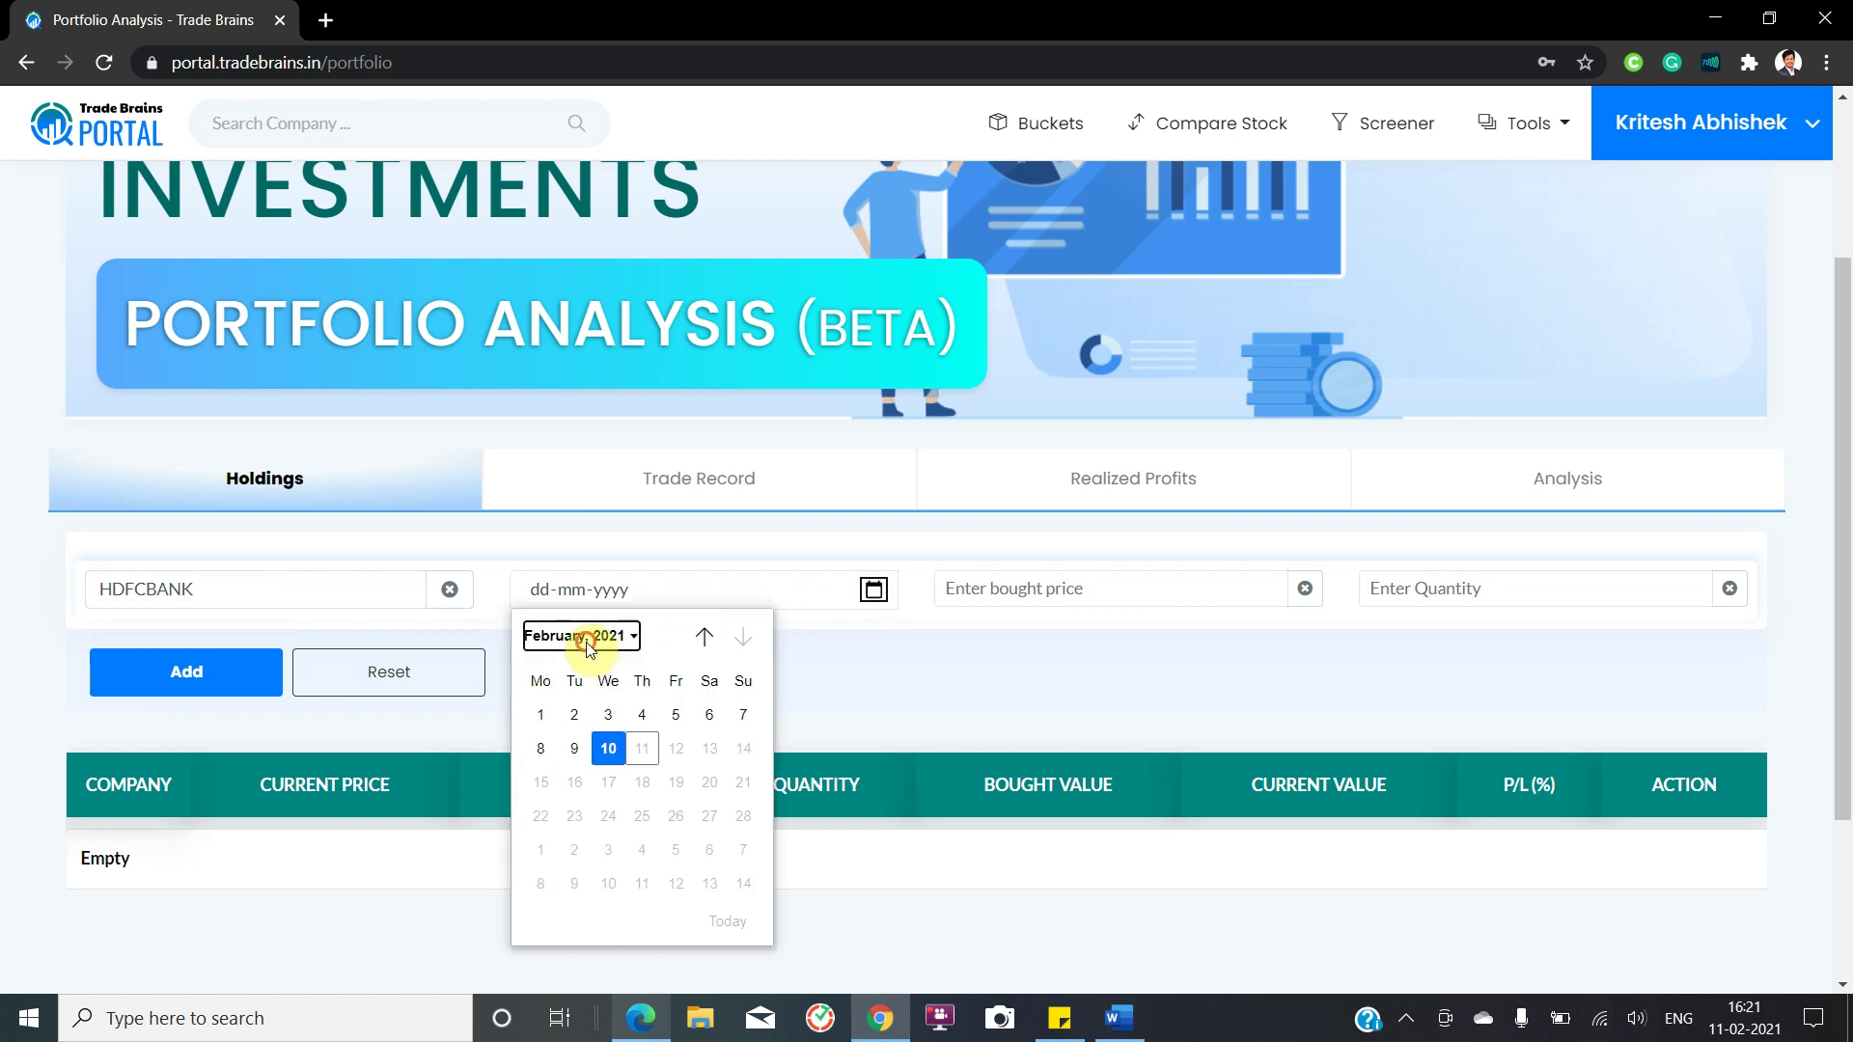
scroll(570, 688, up, 1)
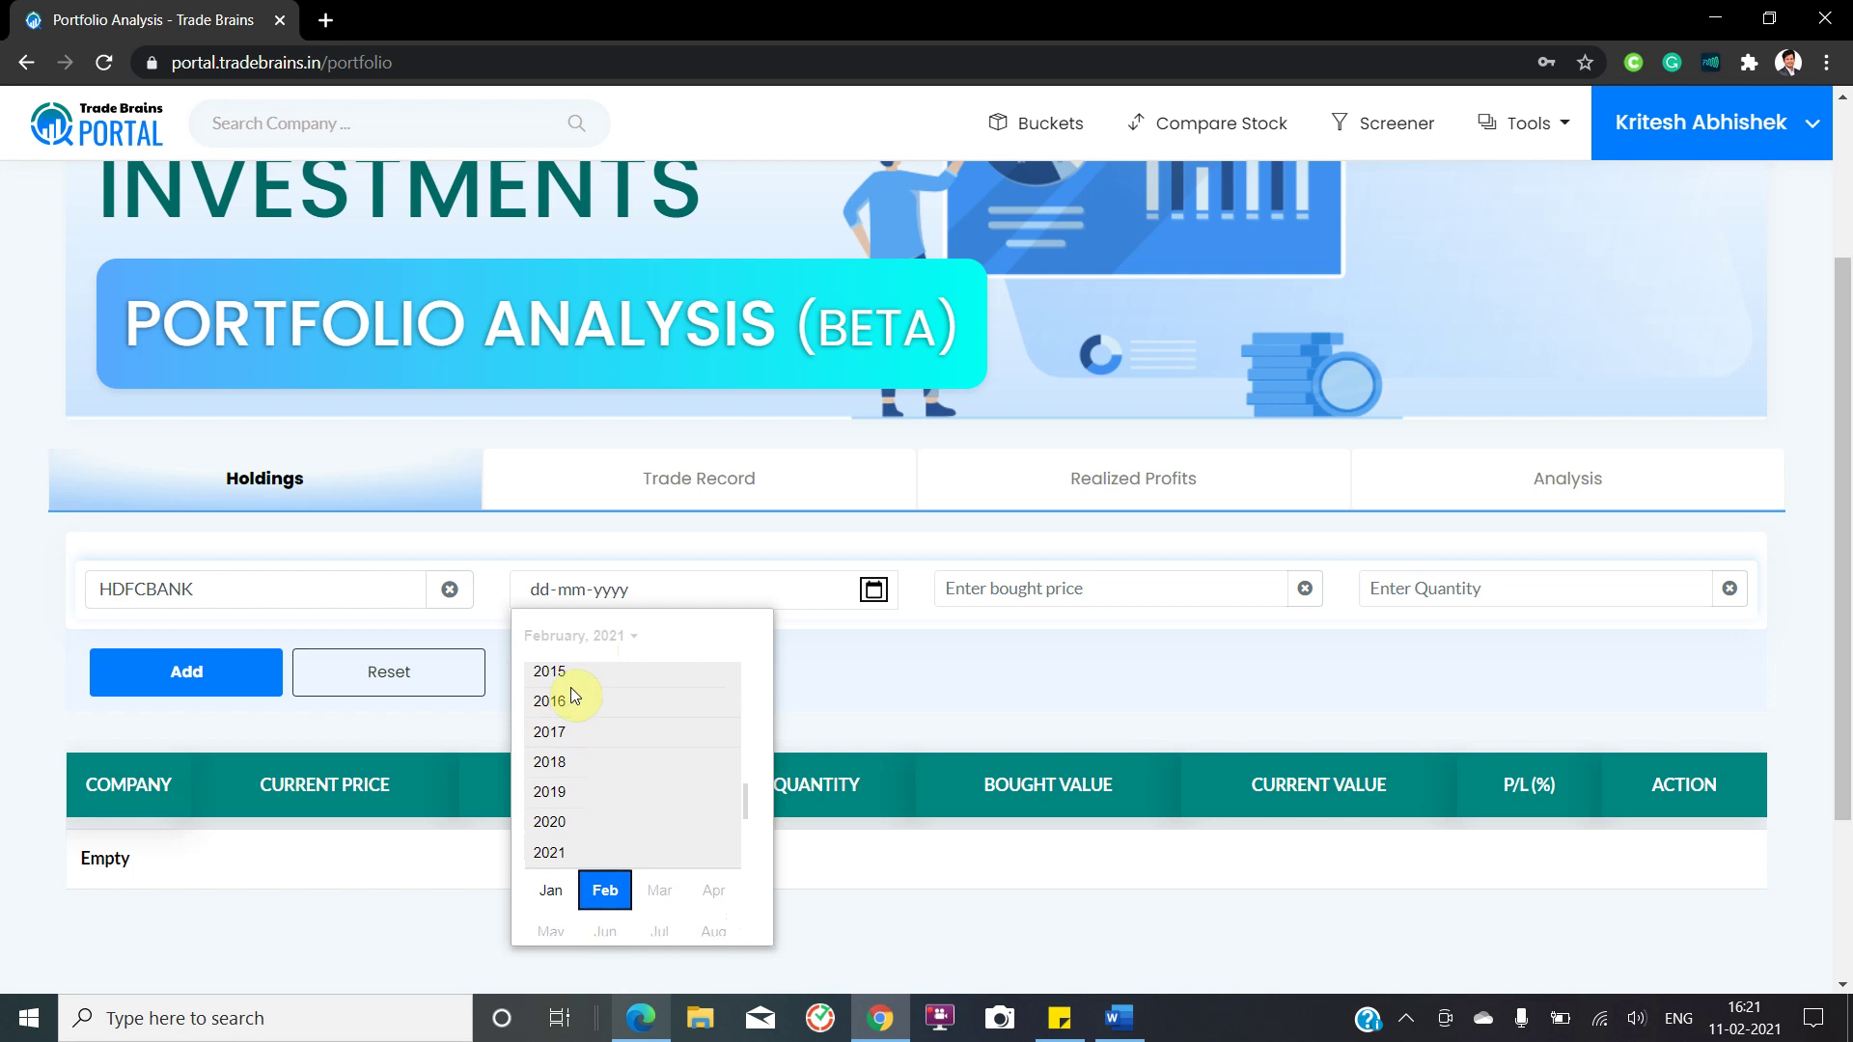
click(560, 683)
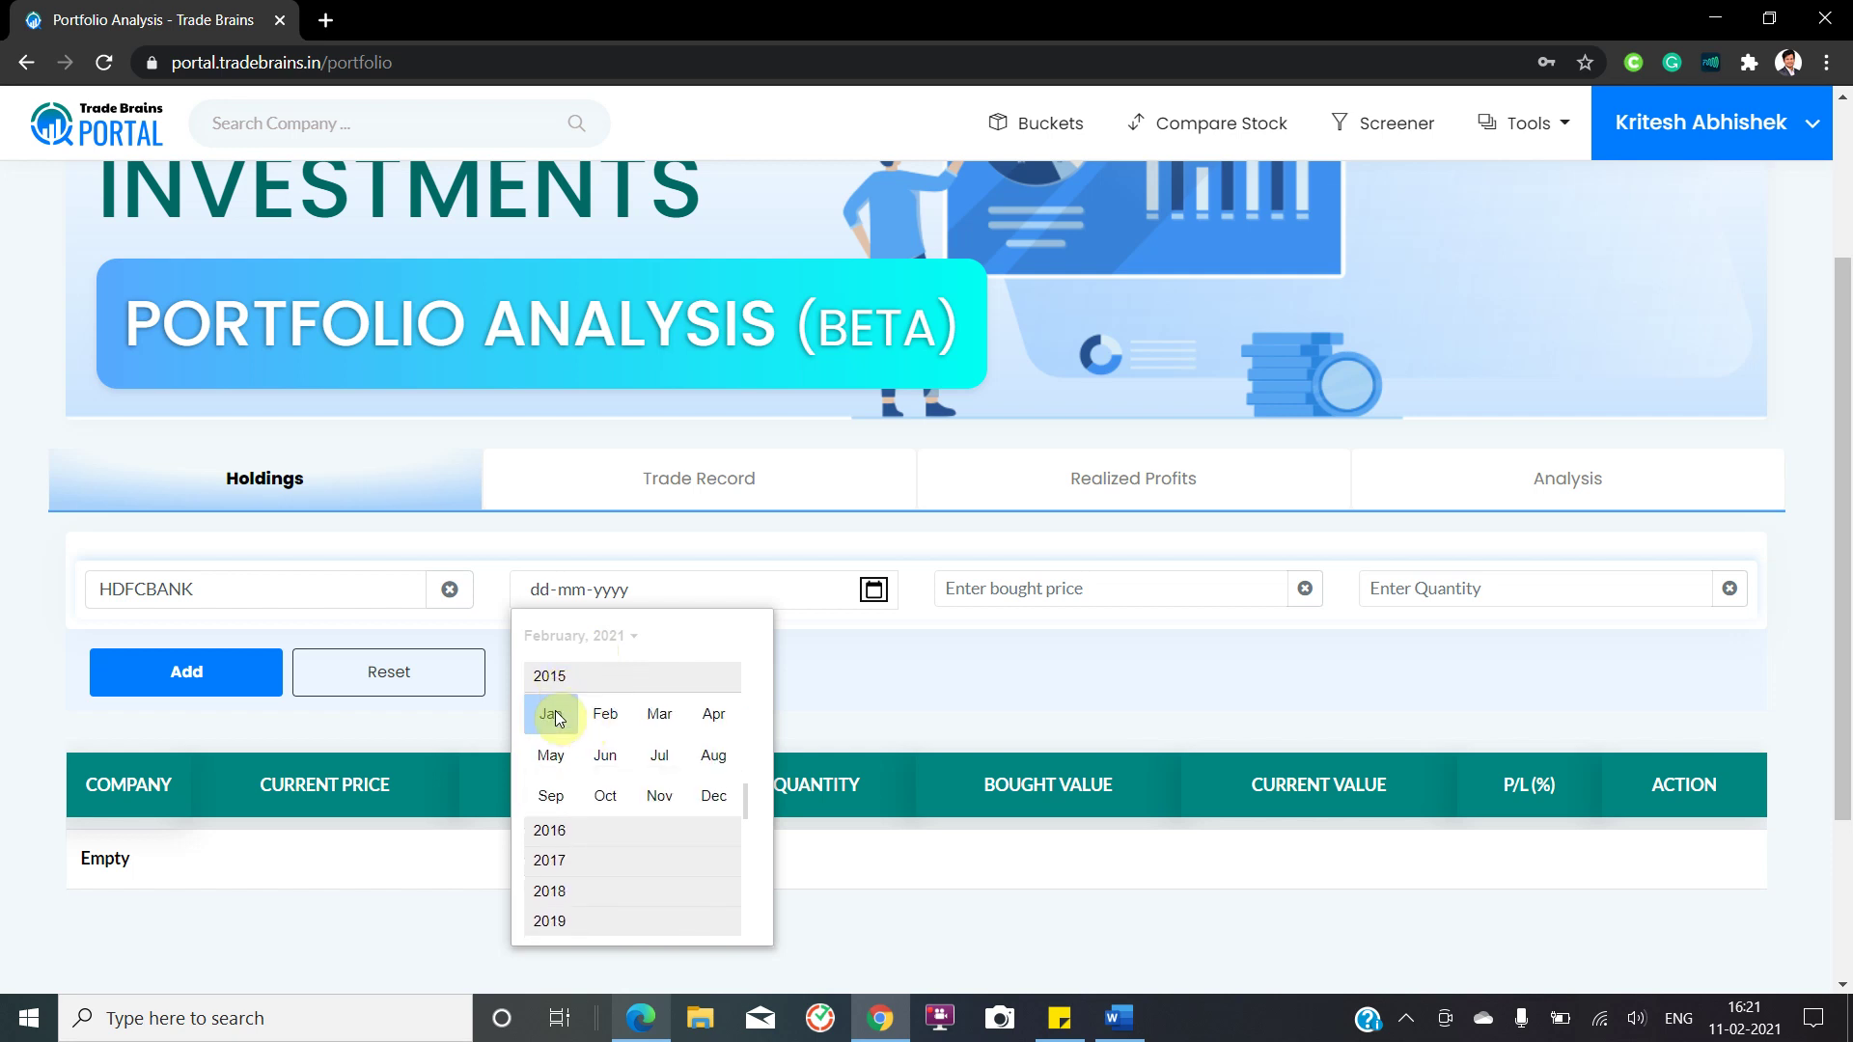
click(544, 712)
click(612, 749)
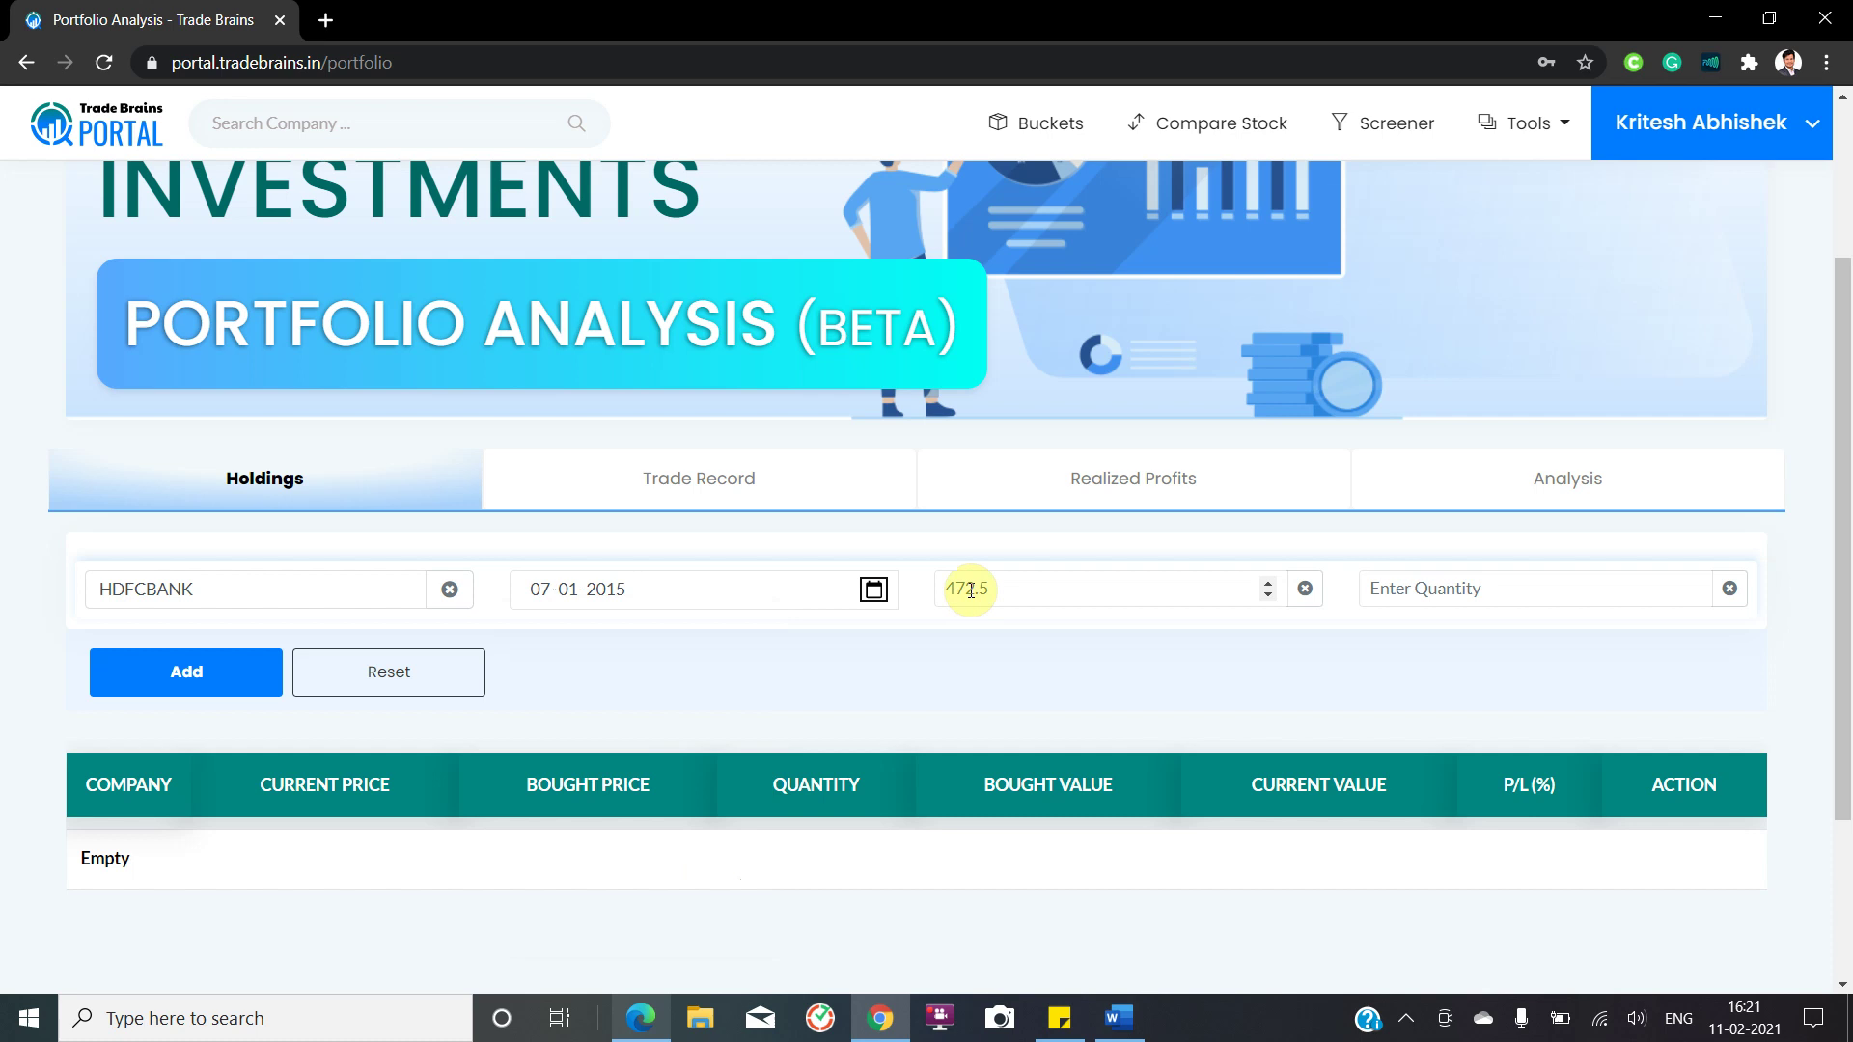
Step: Enter quantity 100 and add the HDFCBANK holding at 472.5
click(1414, 588)
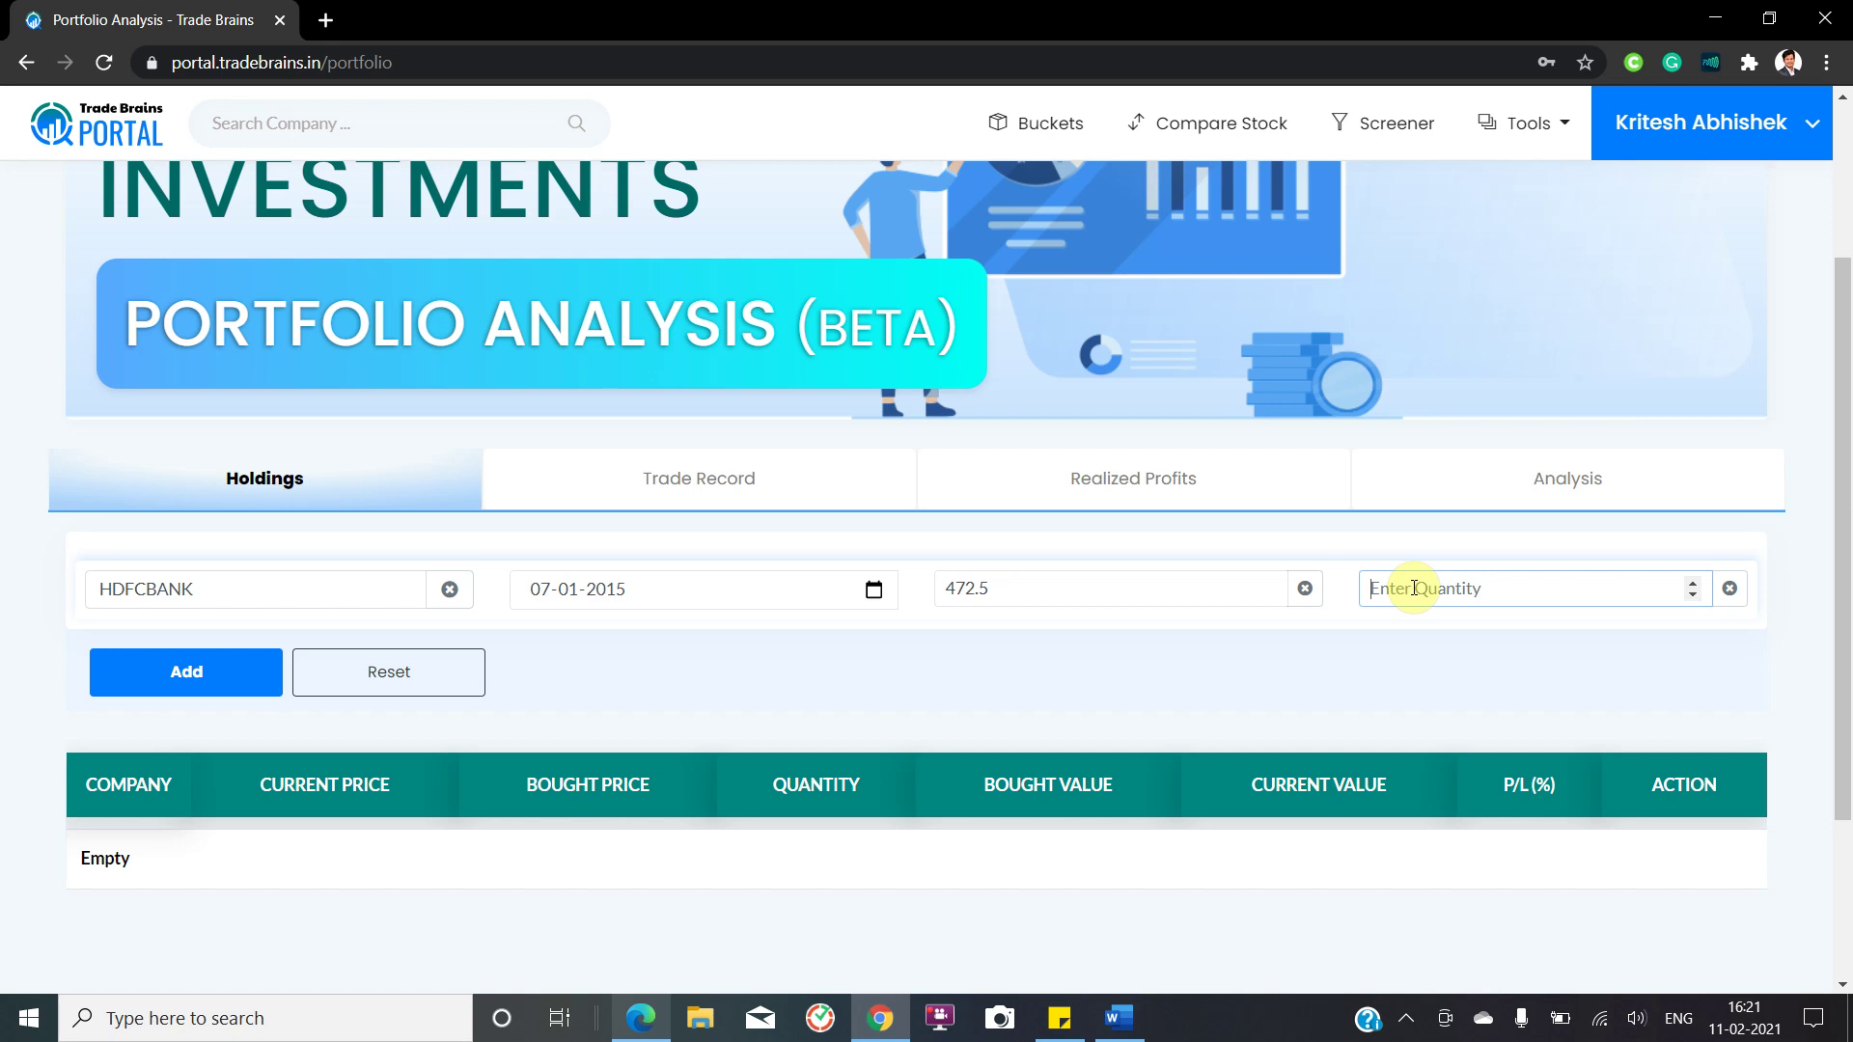
text(100)
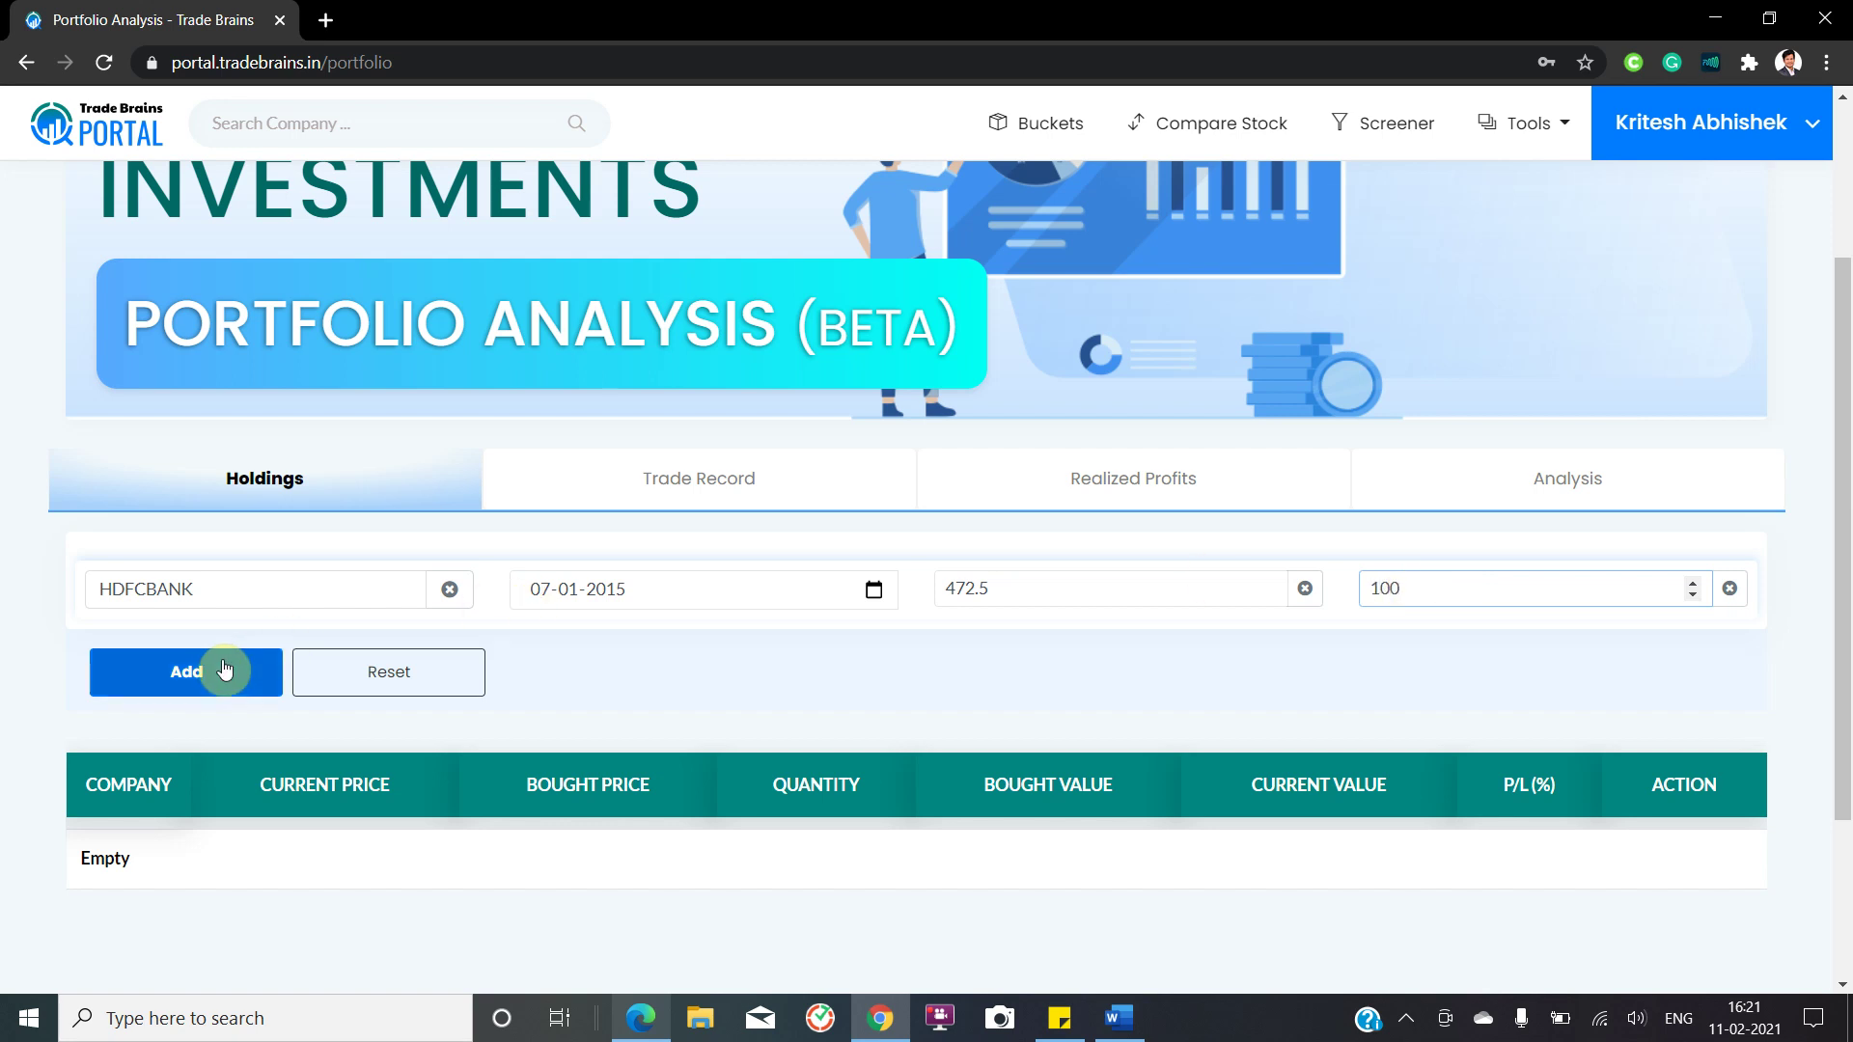
click(189, 677)
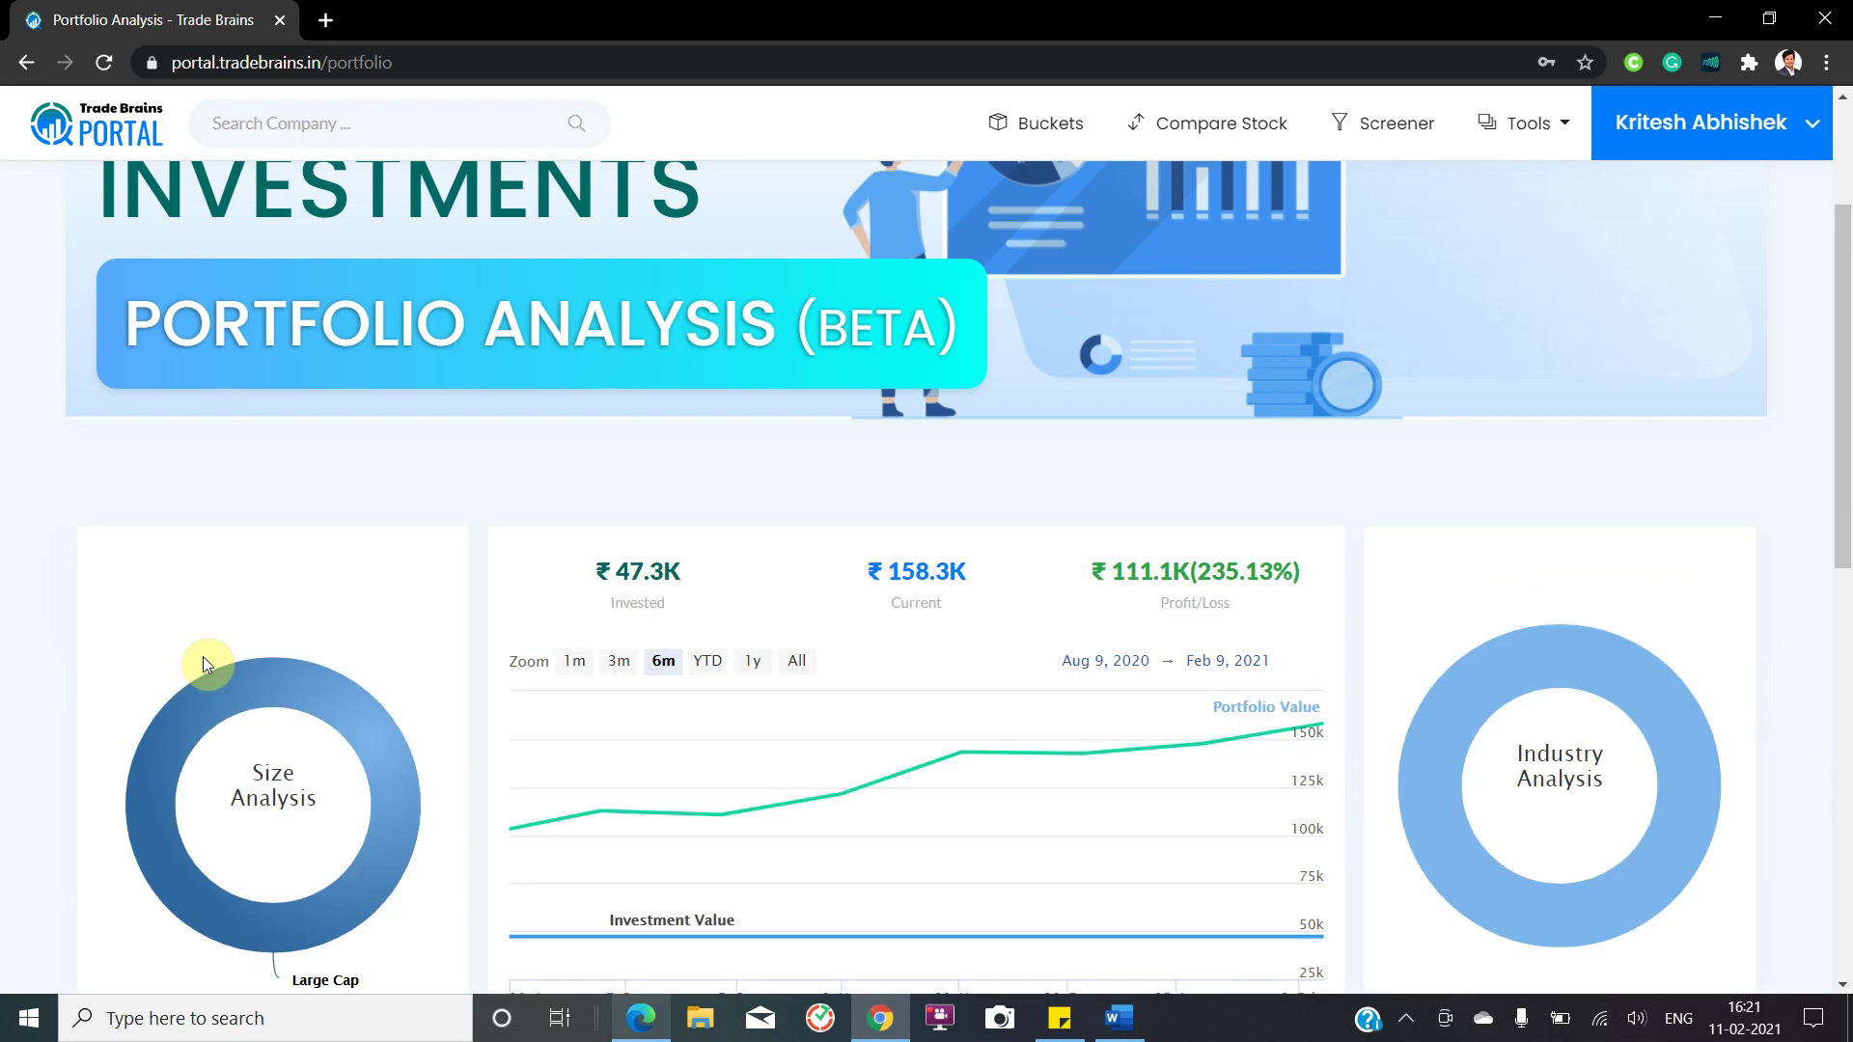
Step: Switch the portfolio value chart to All, then read the Large Cap and Bank – Private donut breakdowns
scroll(203, 658, down, 2)
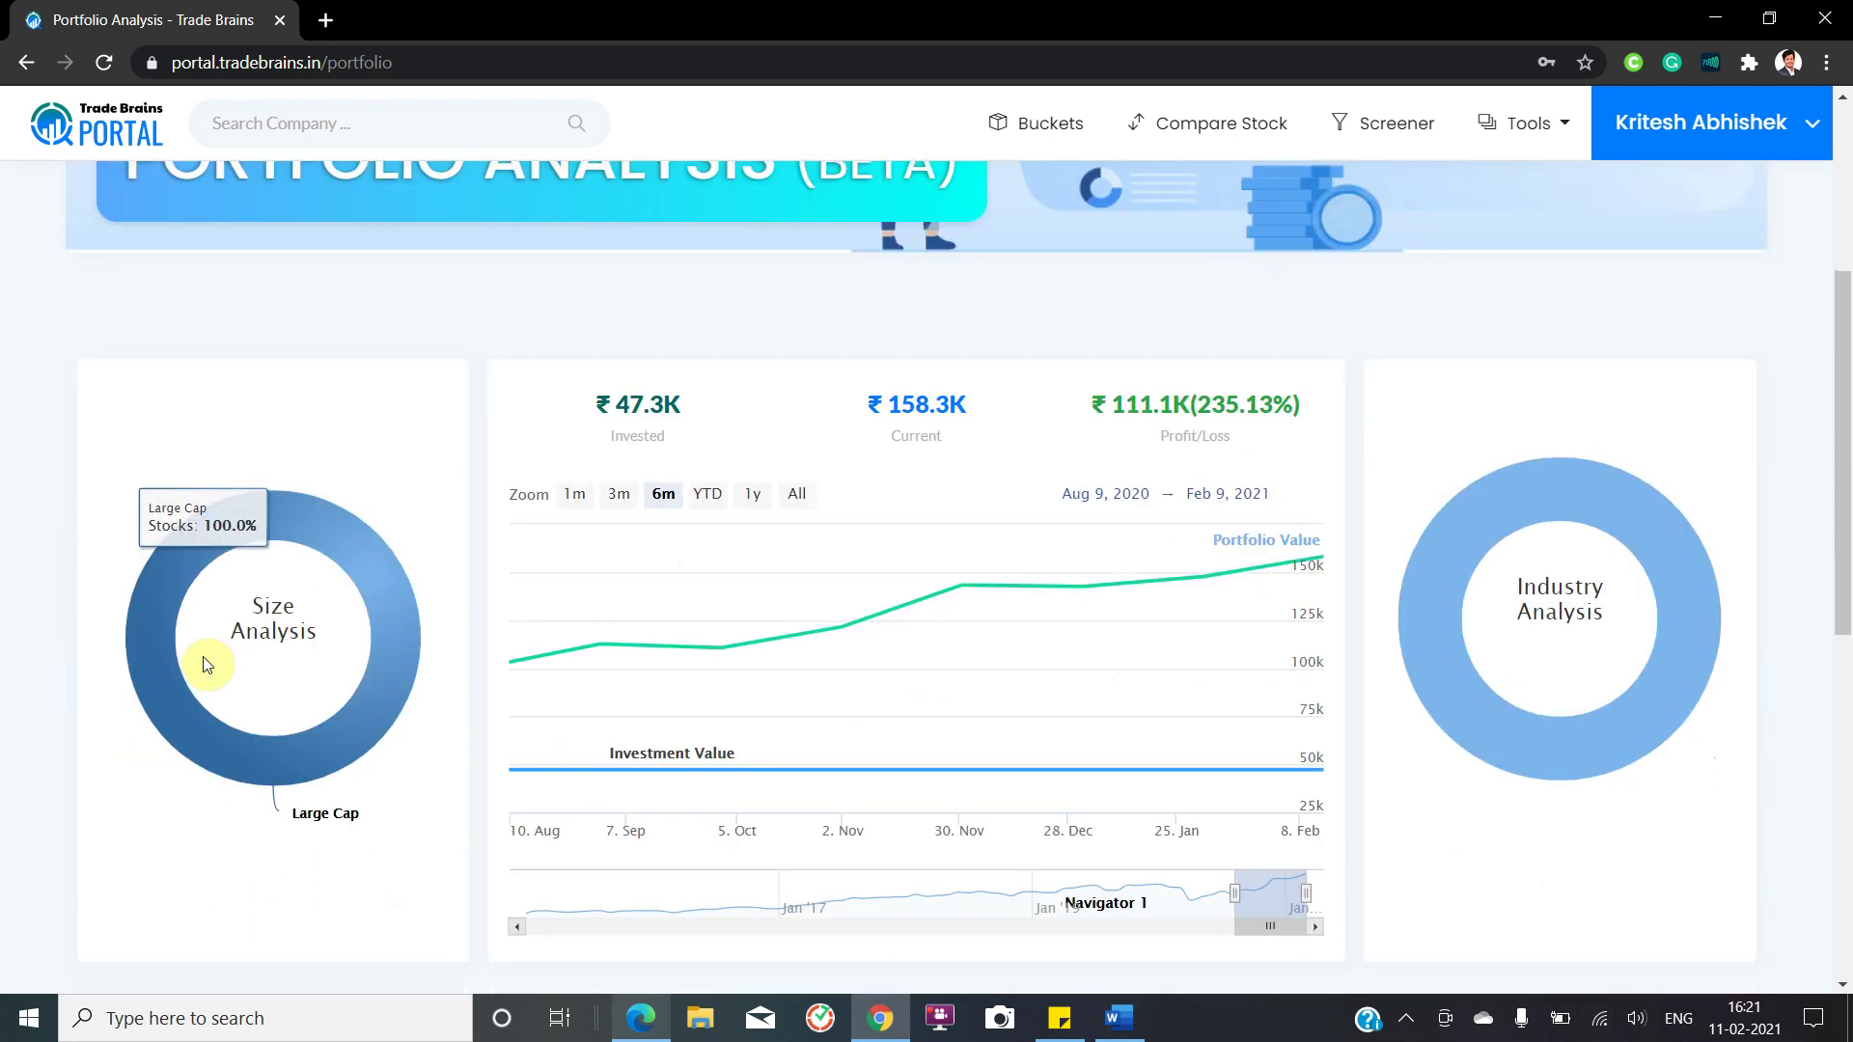
scroll(206, 664, down, 1)
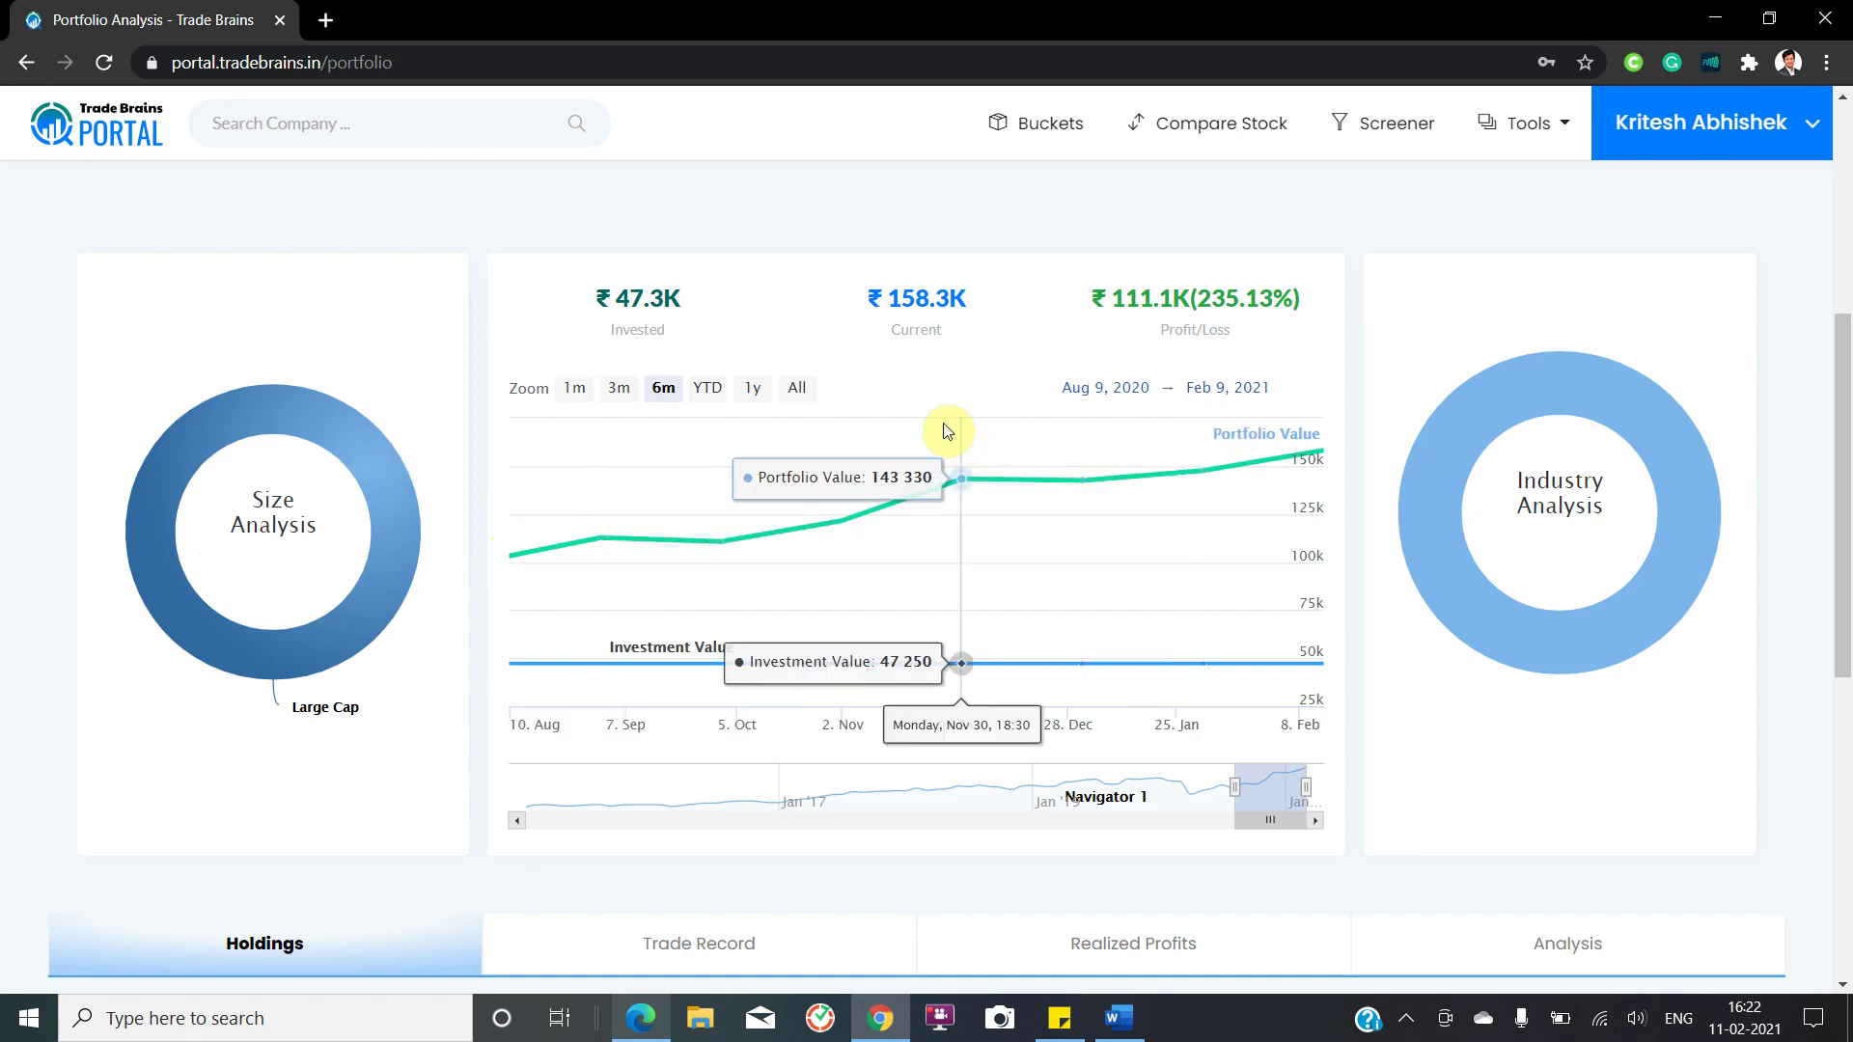
click(798, 387)
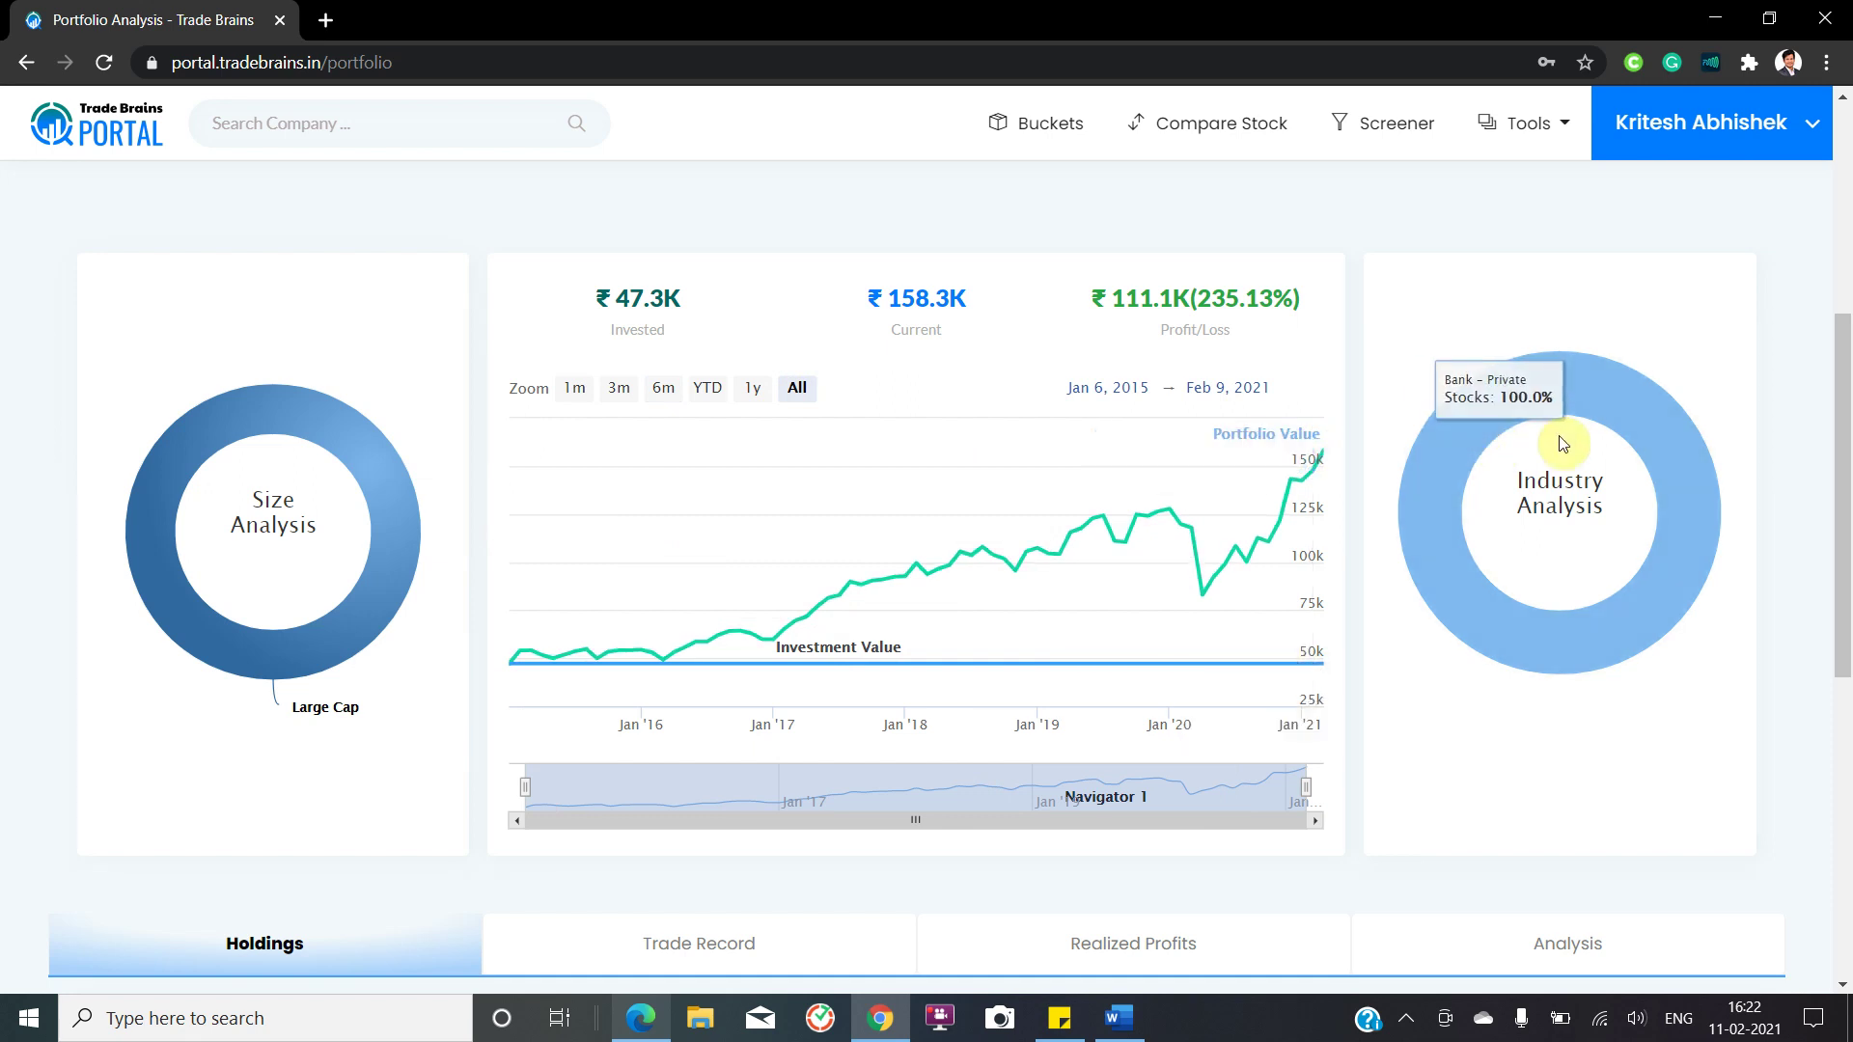
mouse_move(1585, 424)
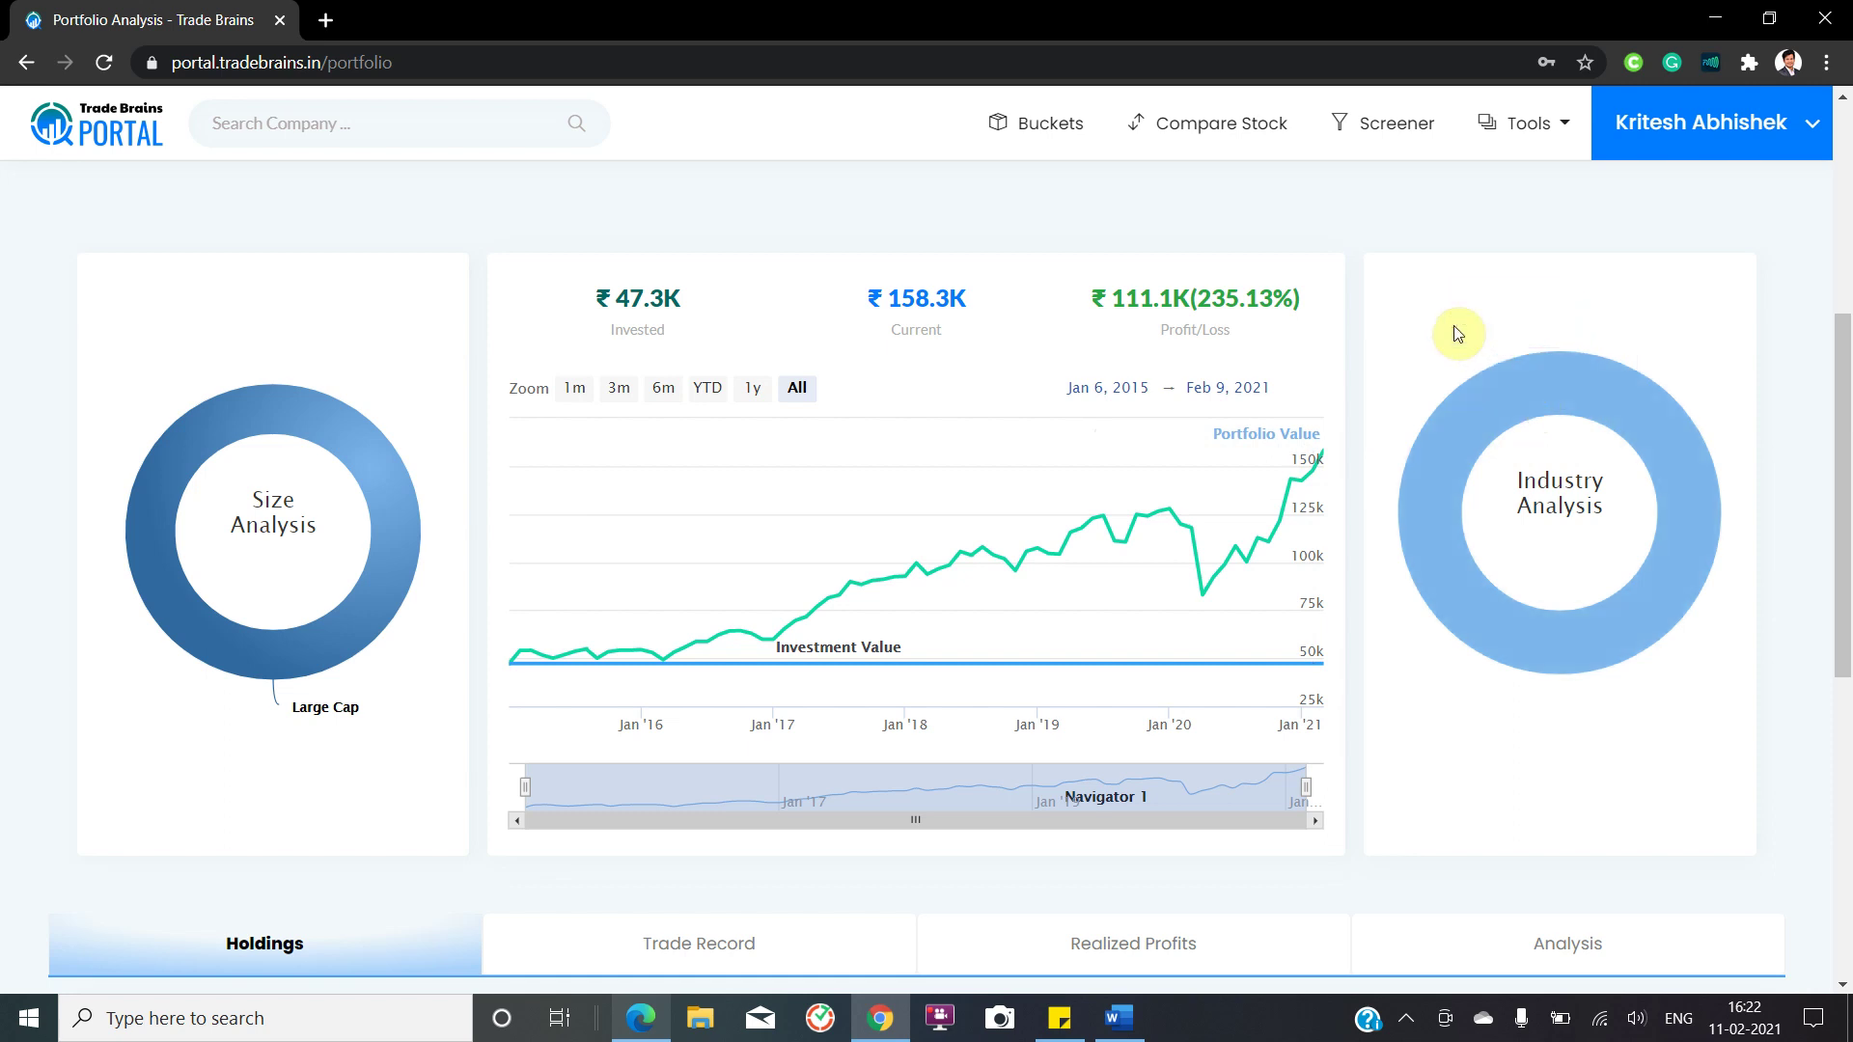
Step: Clear the entry form and choose Asian Paints by searching 'ASIAN'
scroll(1457, 334, down, 5)
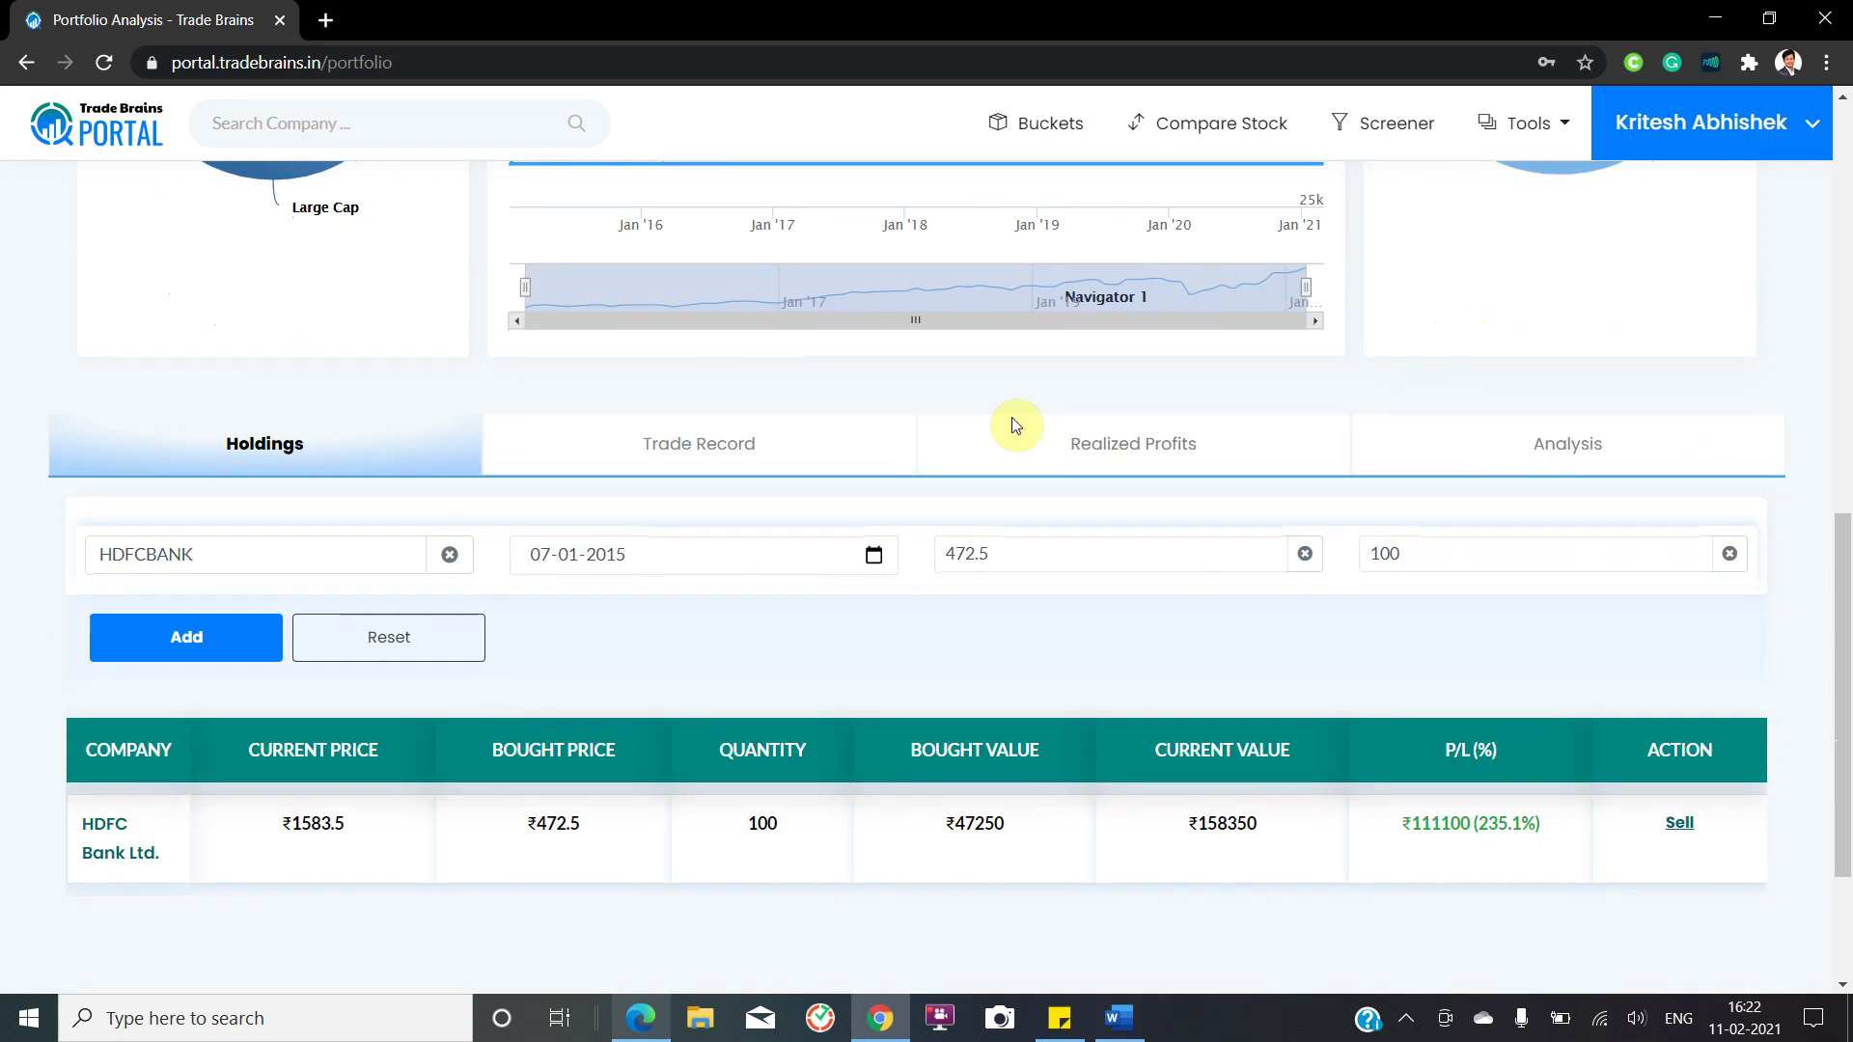
click(454, 634)
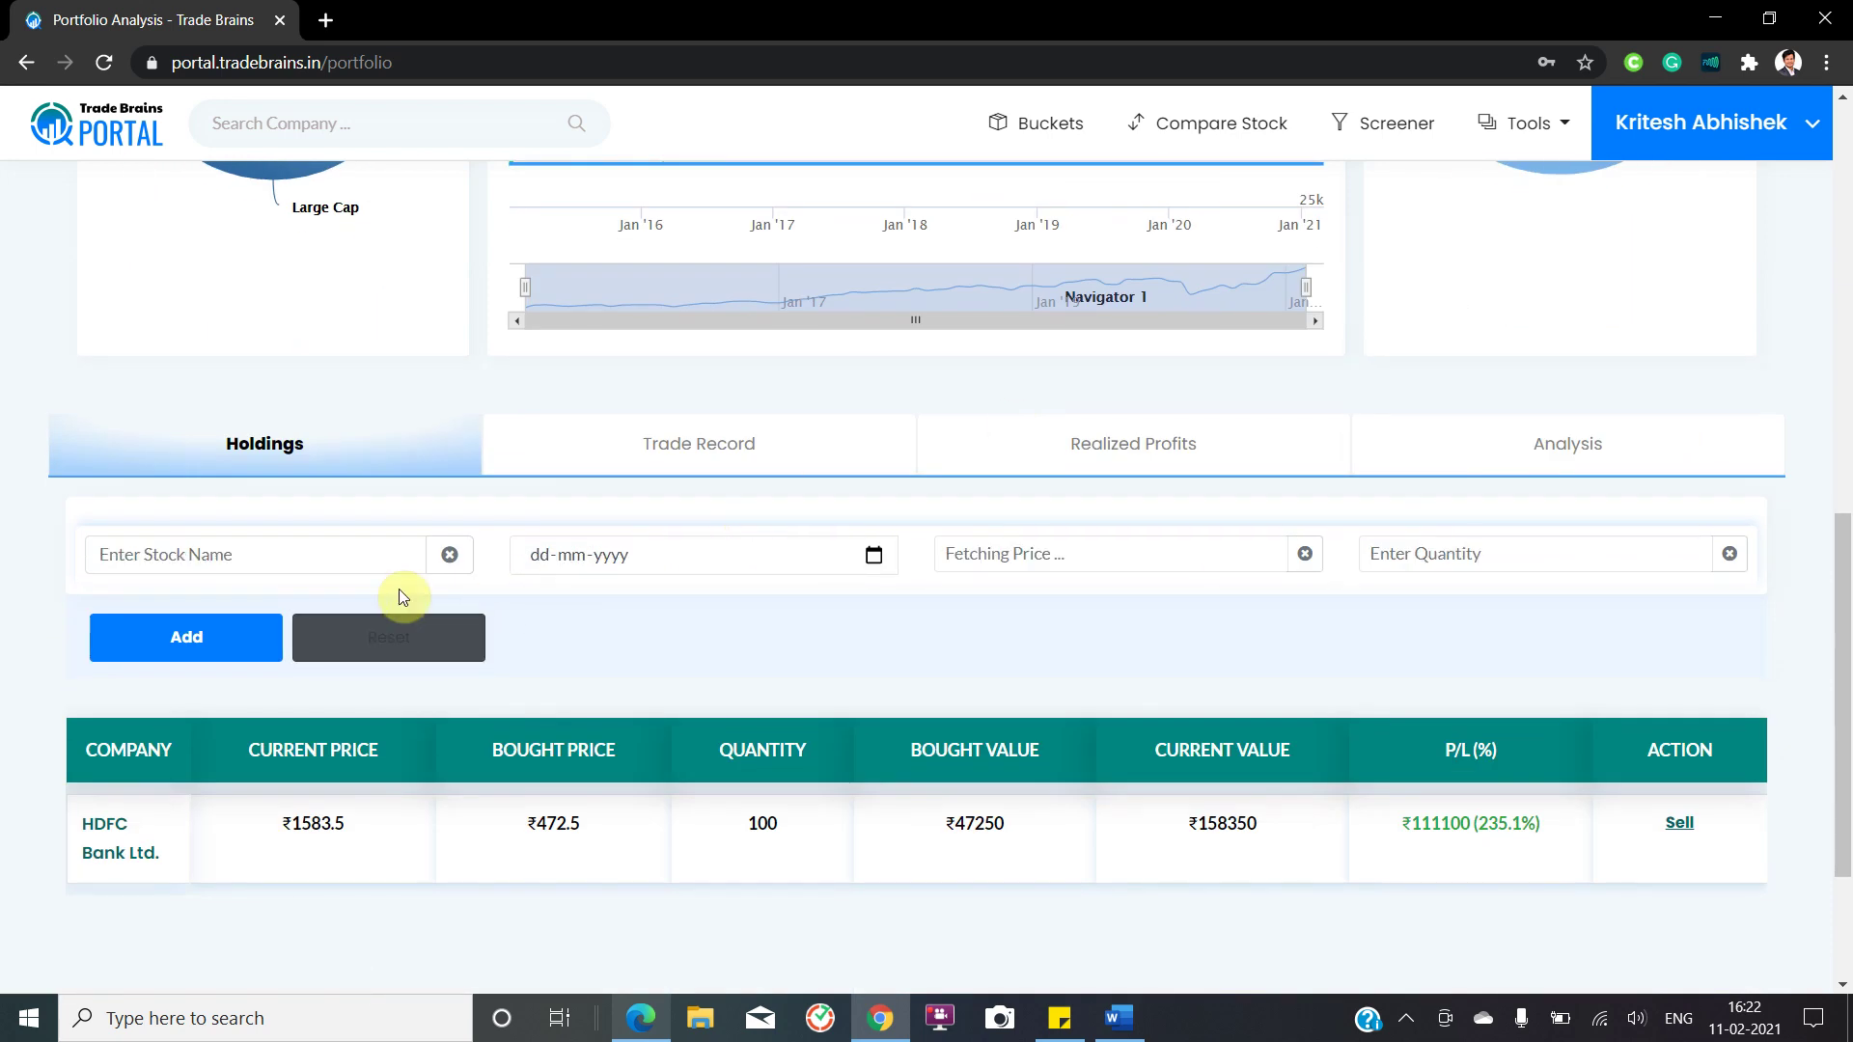
click(351, 568)
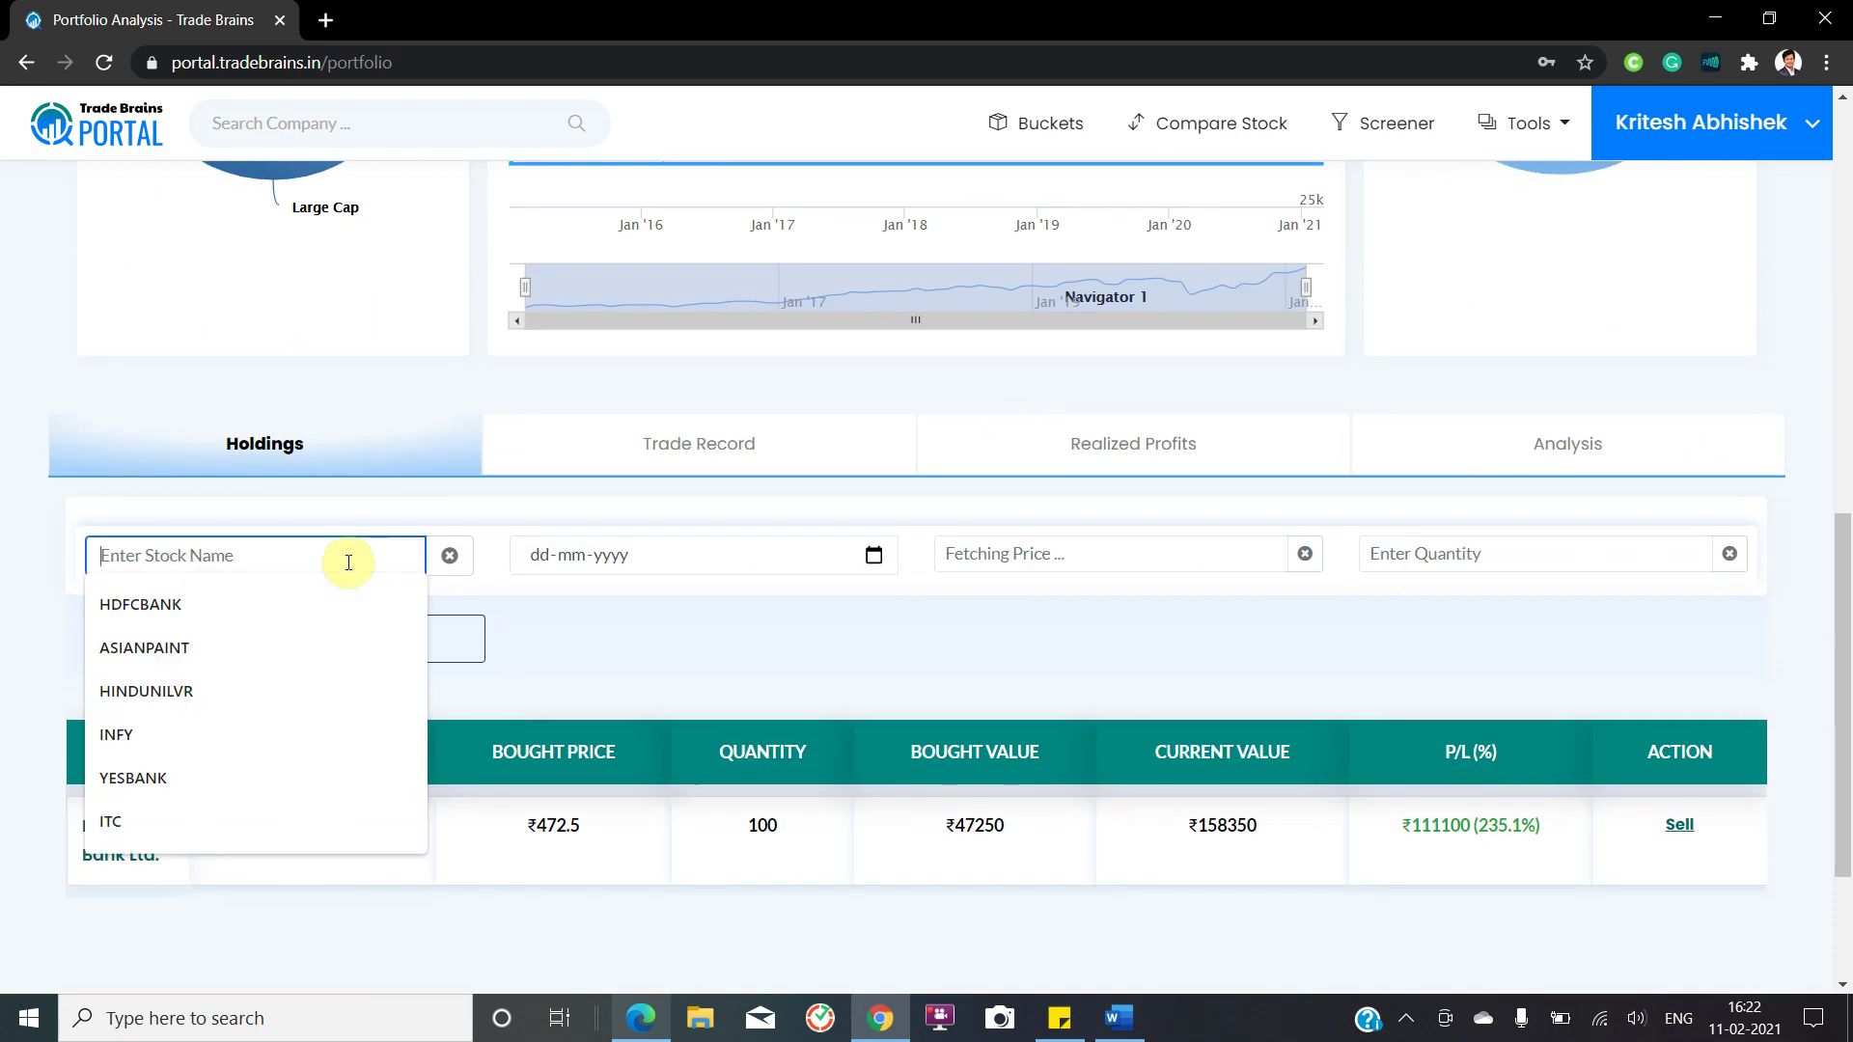
text(ASIAN)
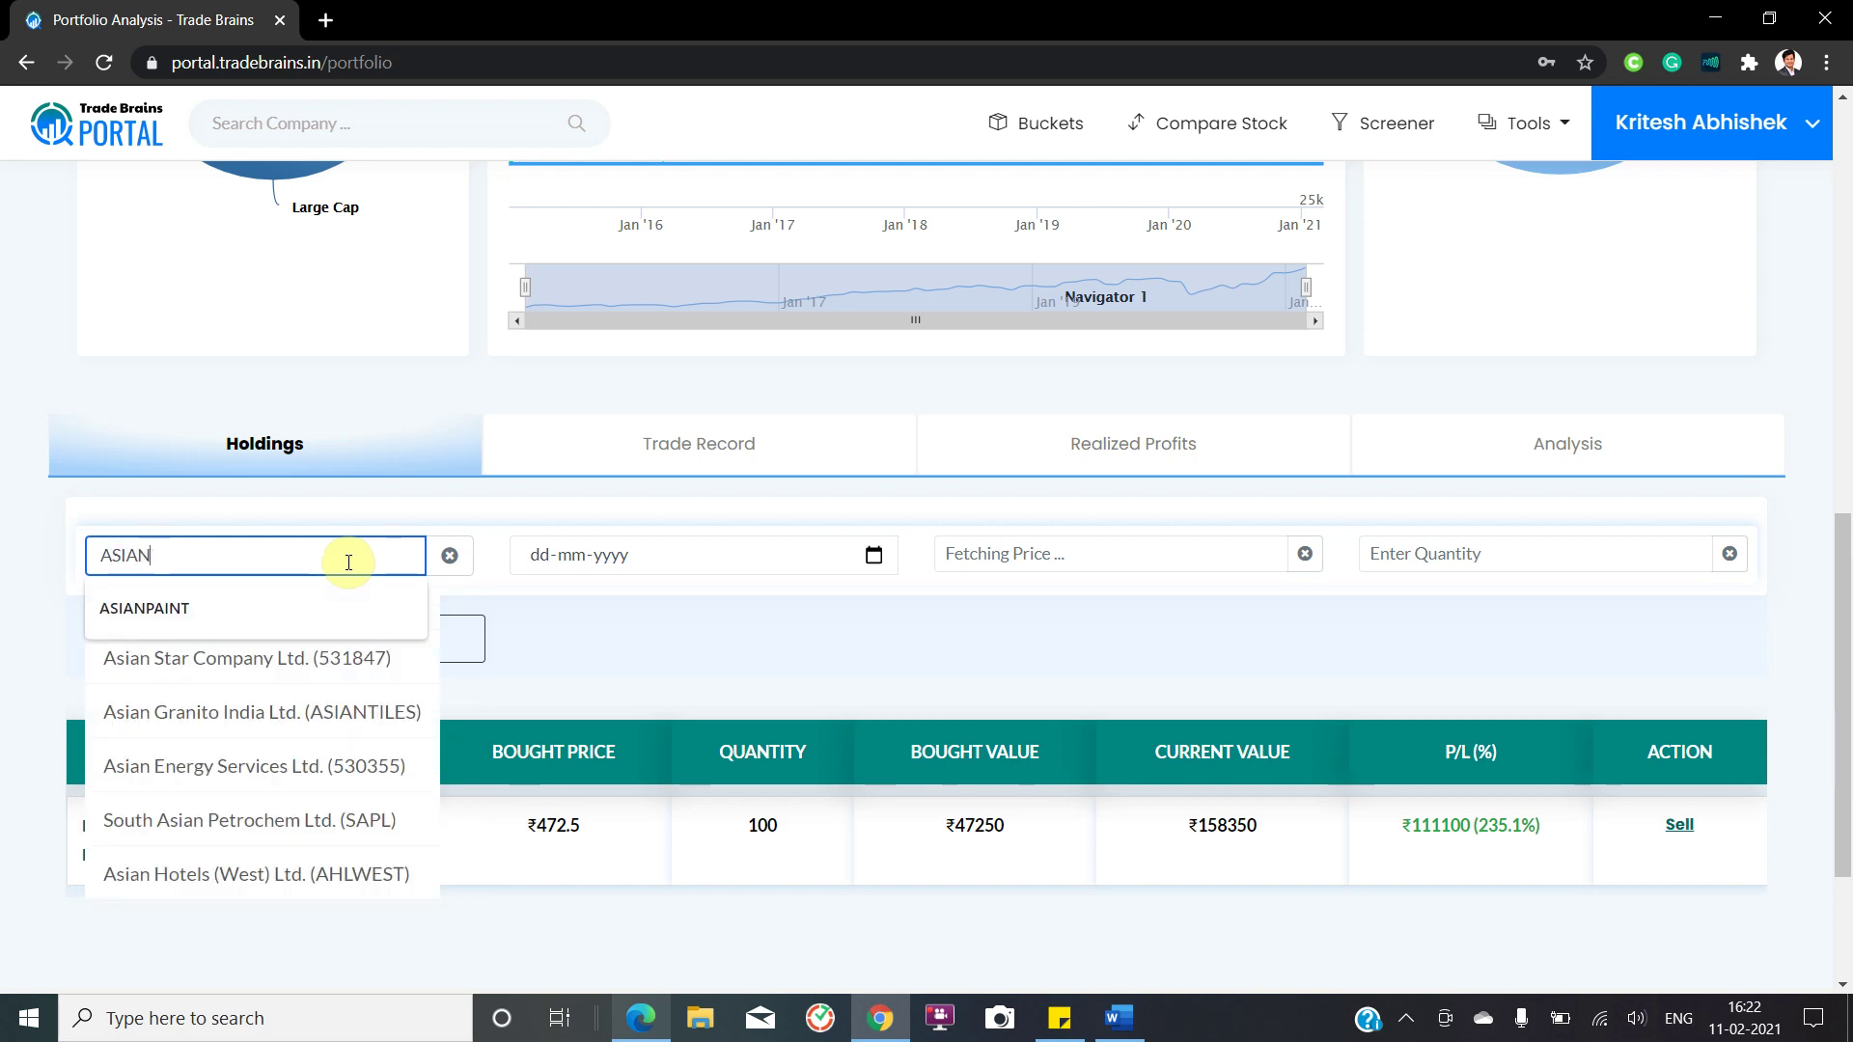
click(312, 605)
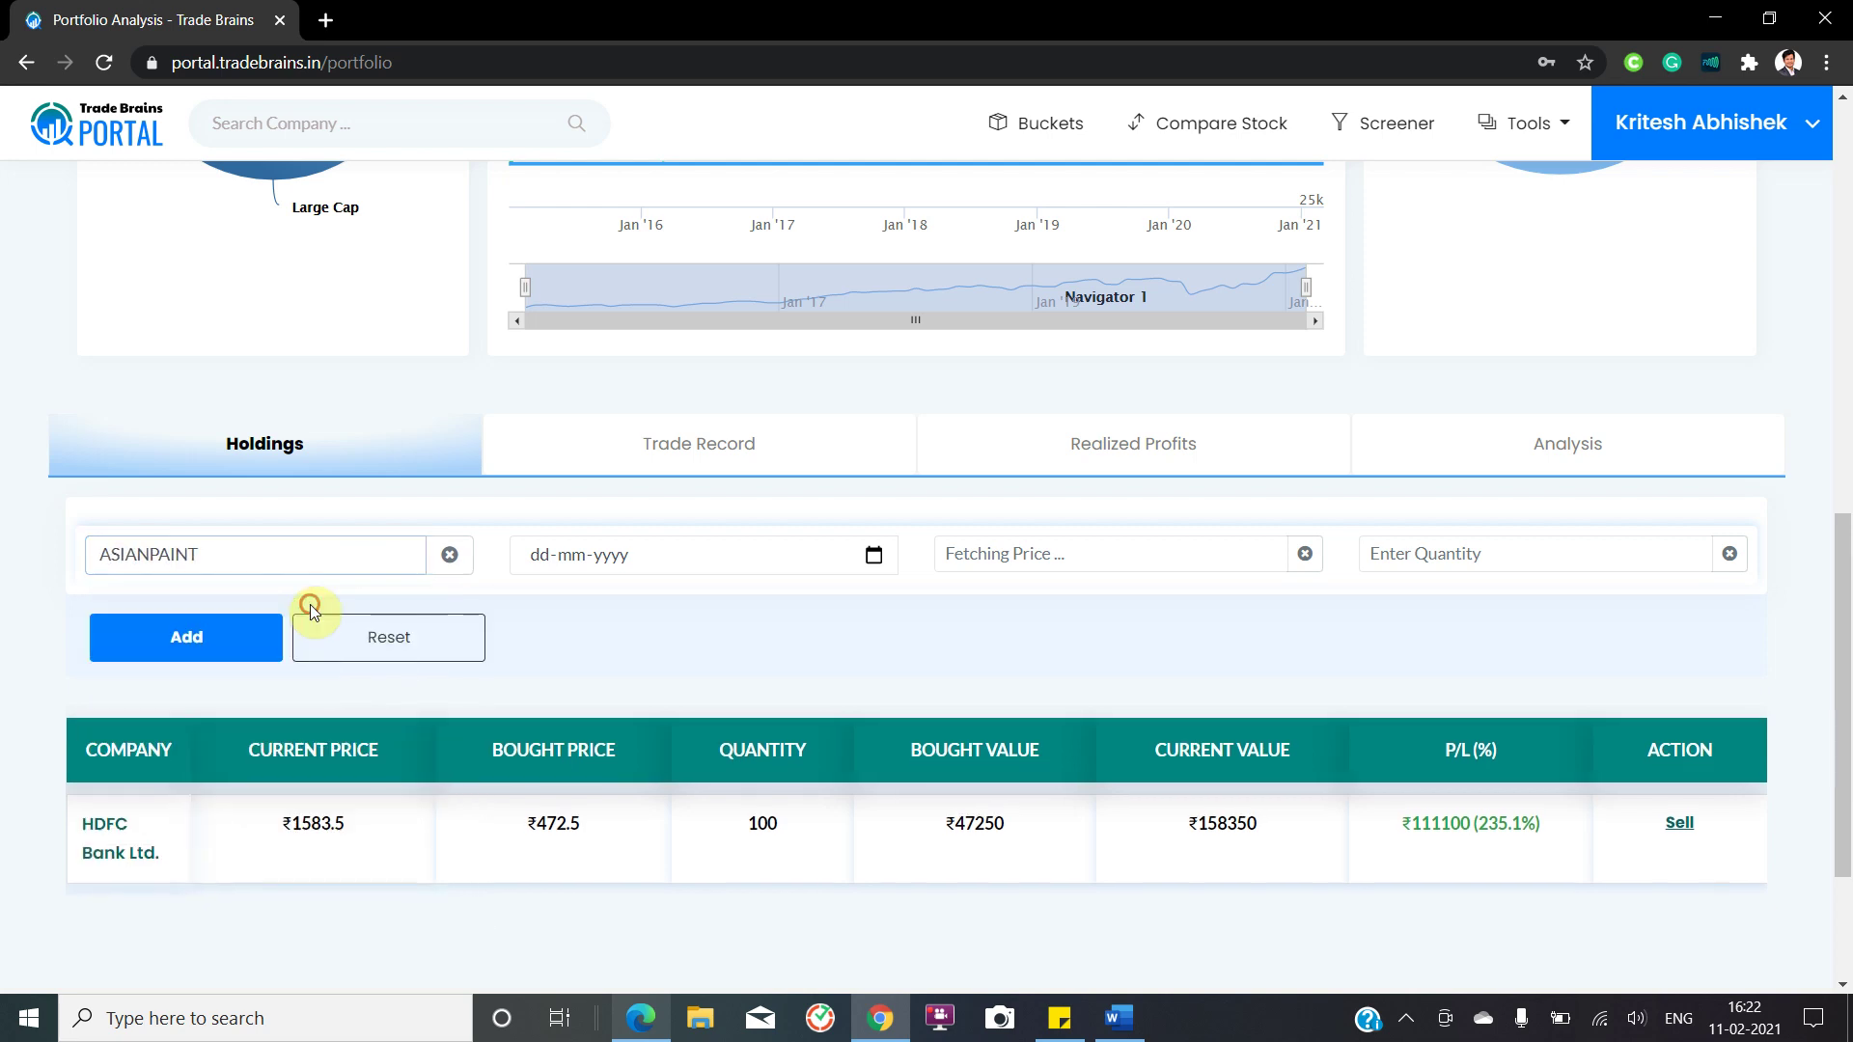
Step: Set the purchase date to 5 January 2016
click(618, 565)
click(873, 557)
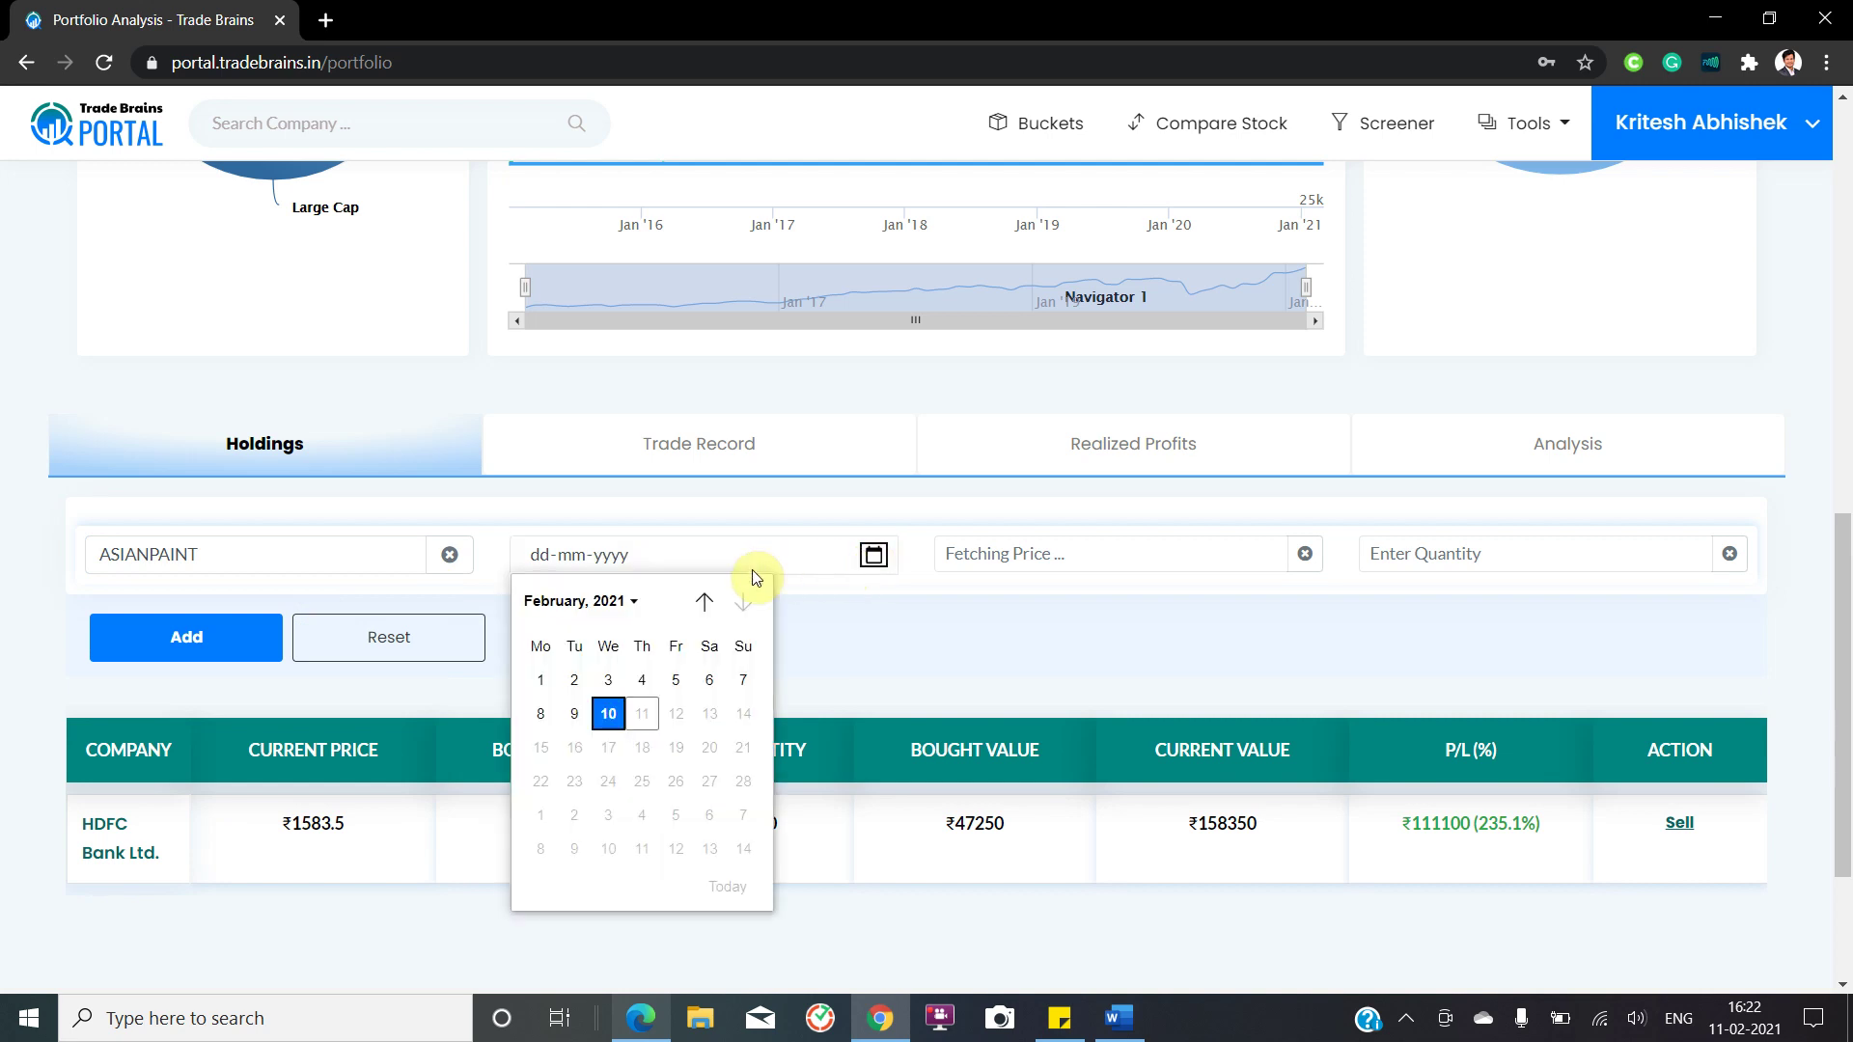
click(630, 601)
scroll(582, 668, up, 2)
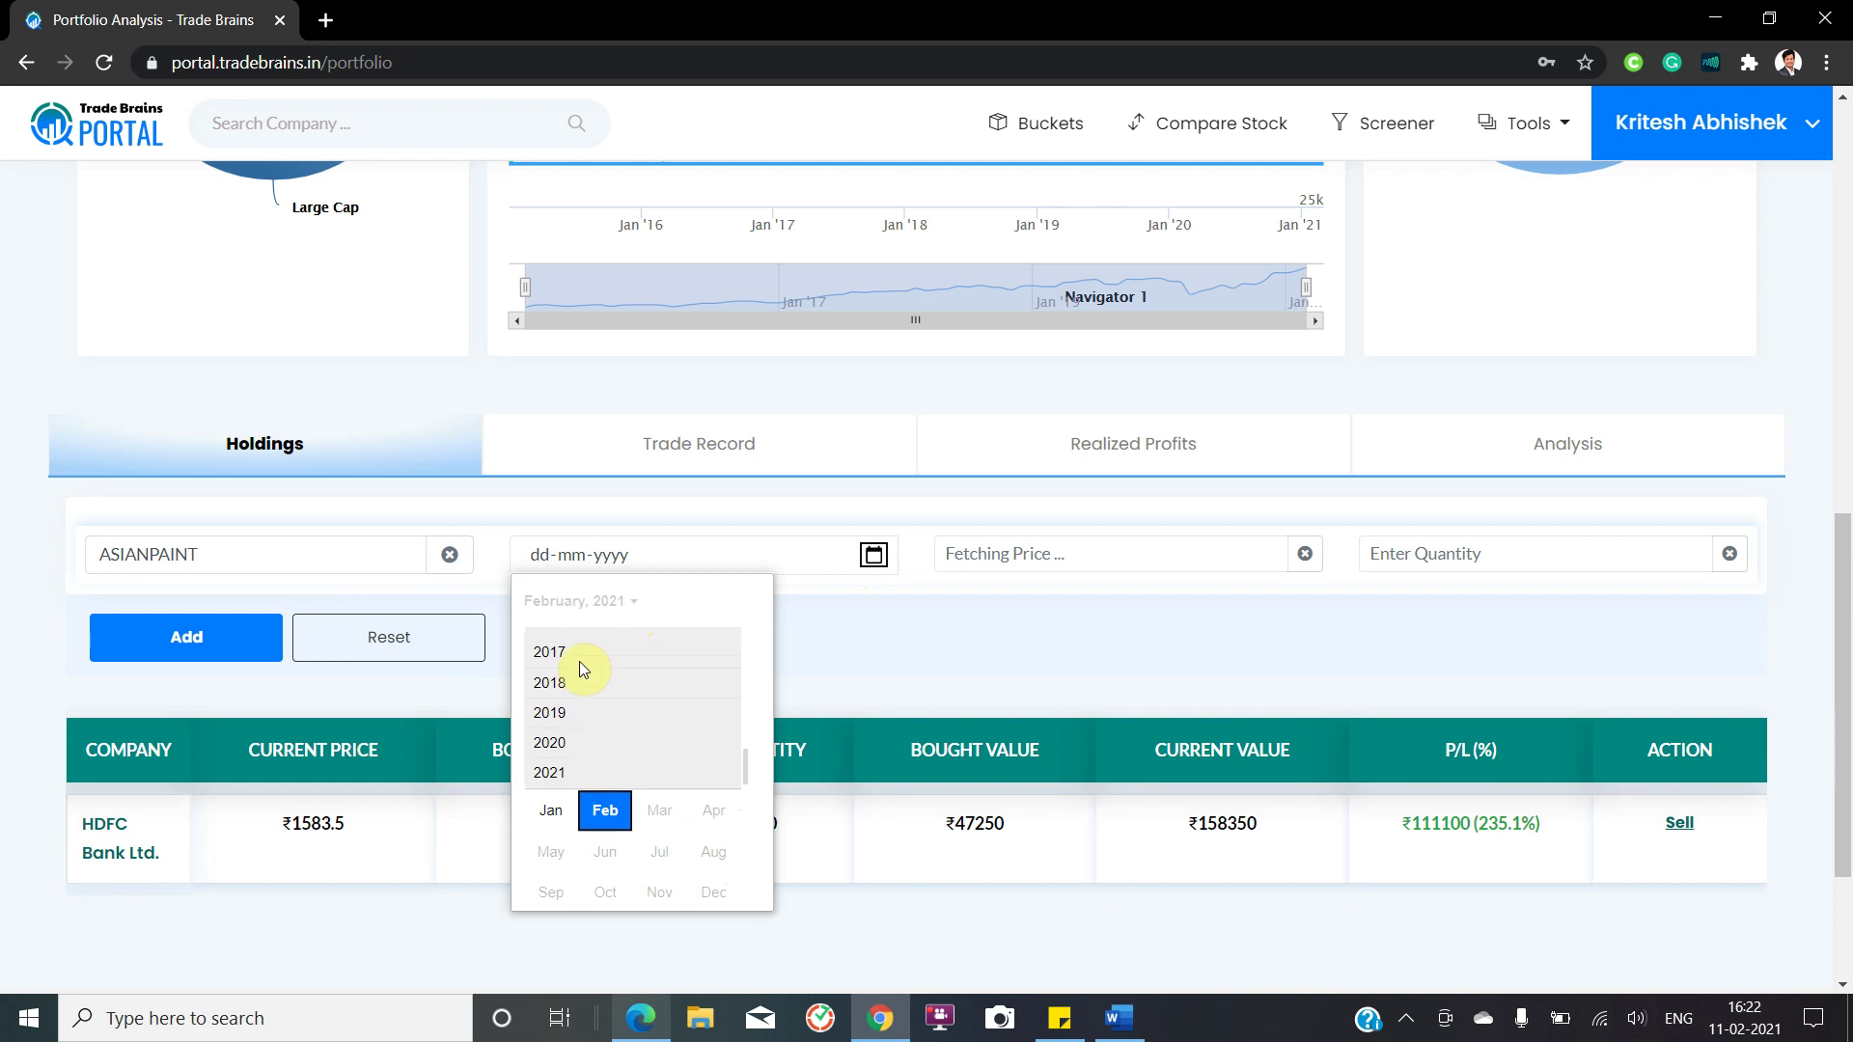
click(550, 642)
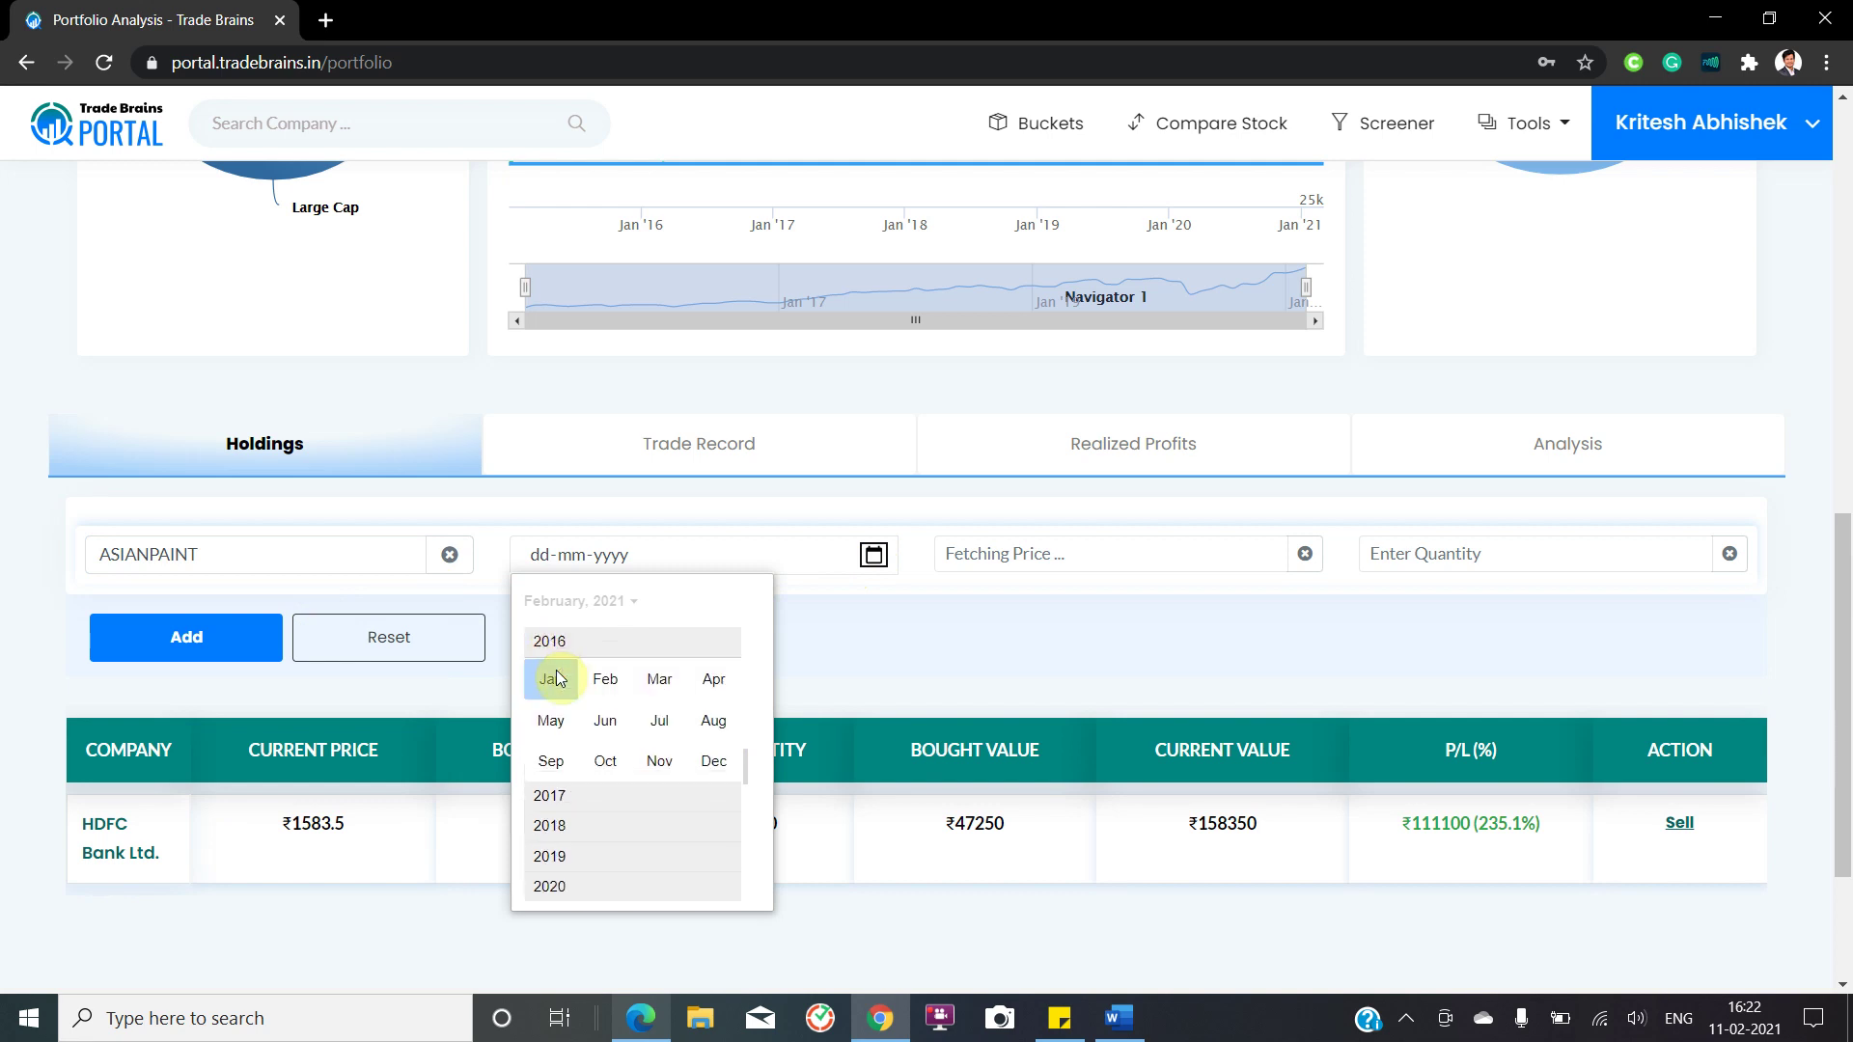
click(551, 675)
click(577, 713)
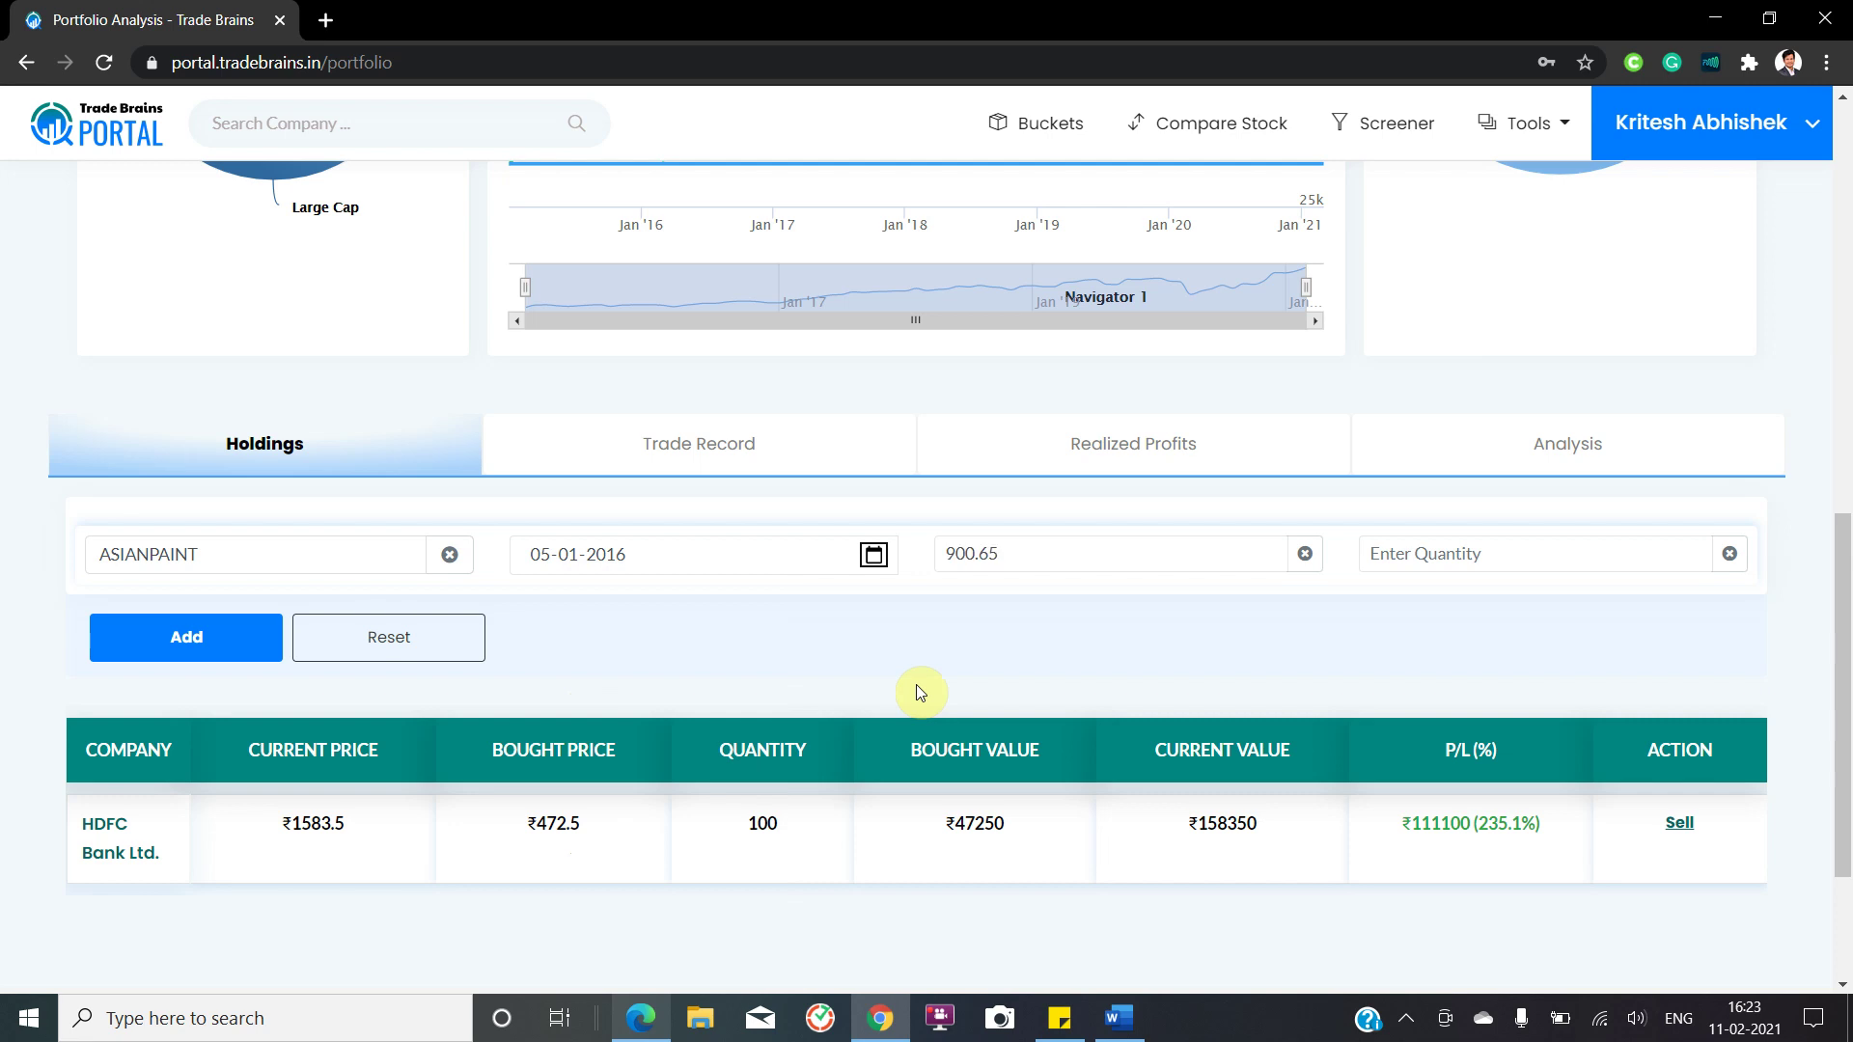
Step: Correct the price to 905.65, enter quantity 100 and add the Asian Paints holding
click(973, 556)
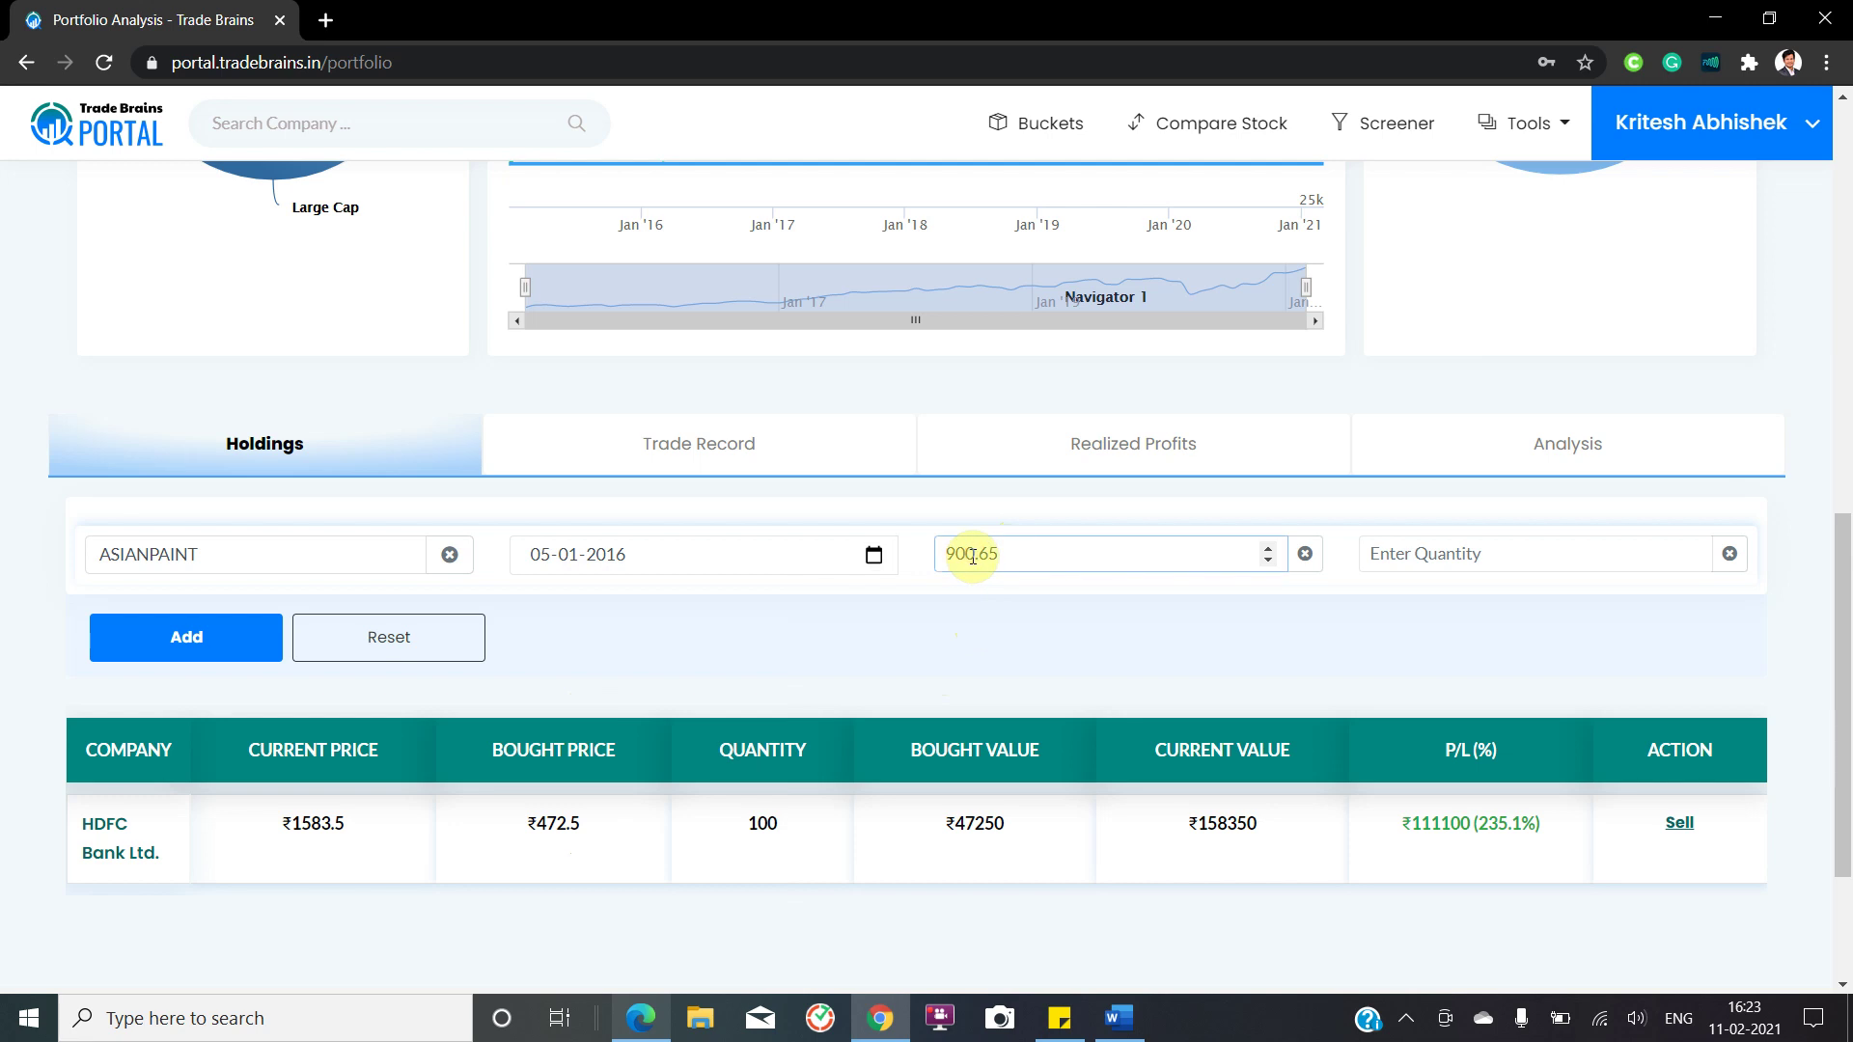
key(BackSpace)
text(5)
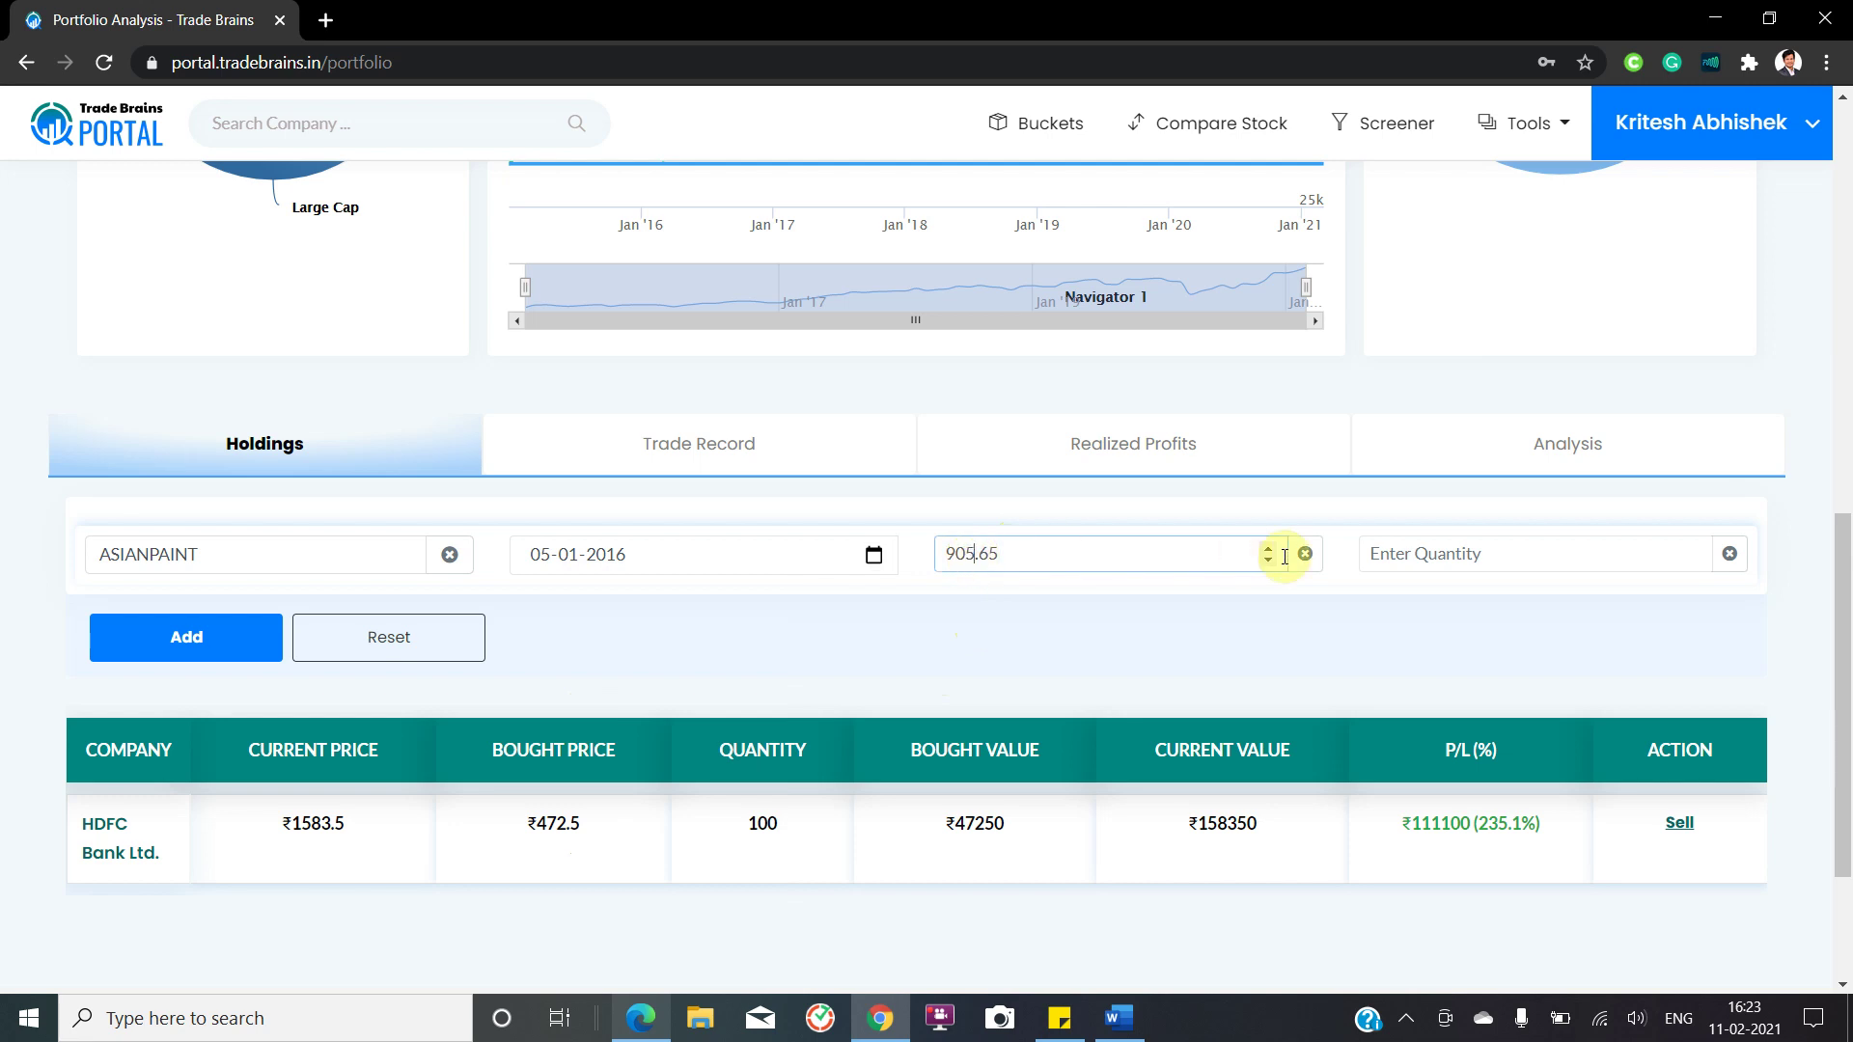
click(1424, 557)
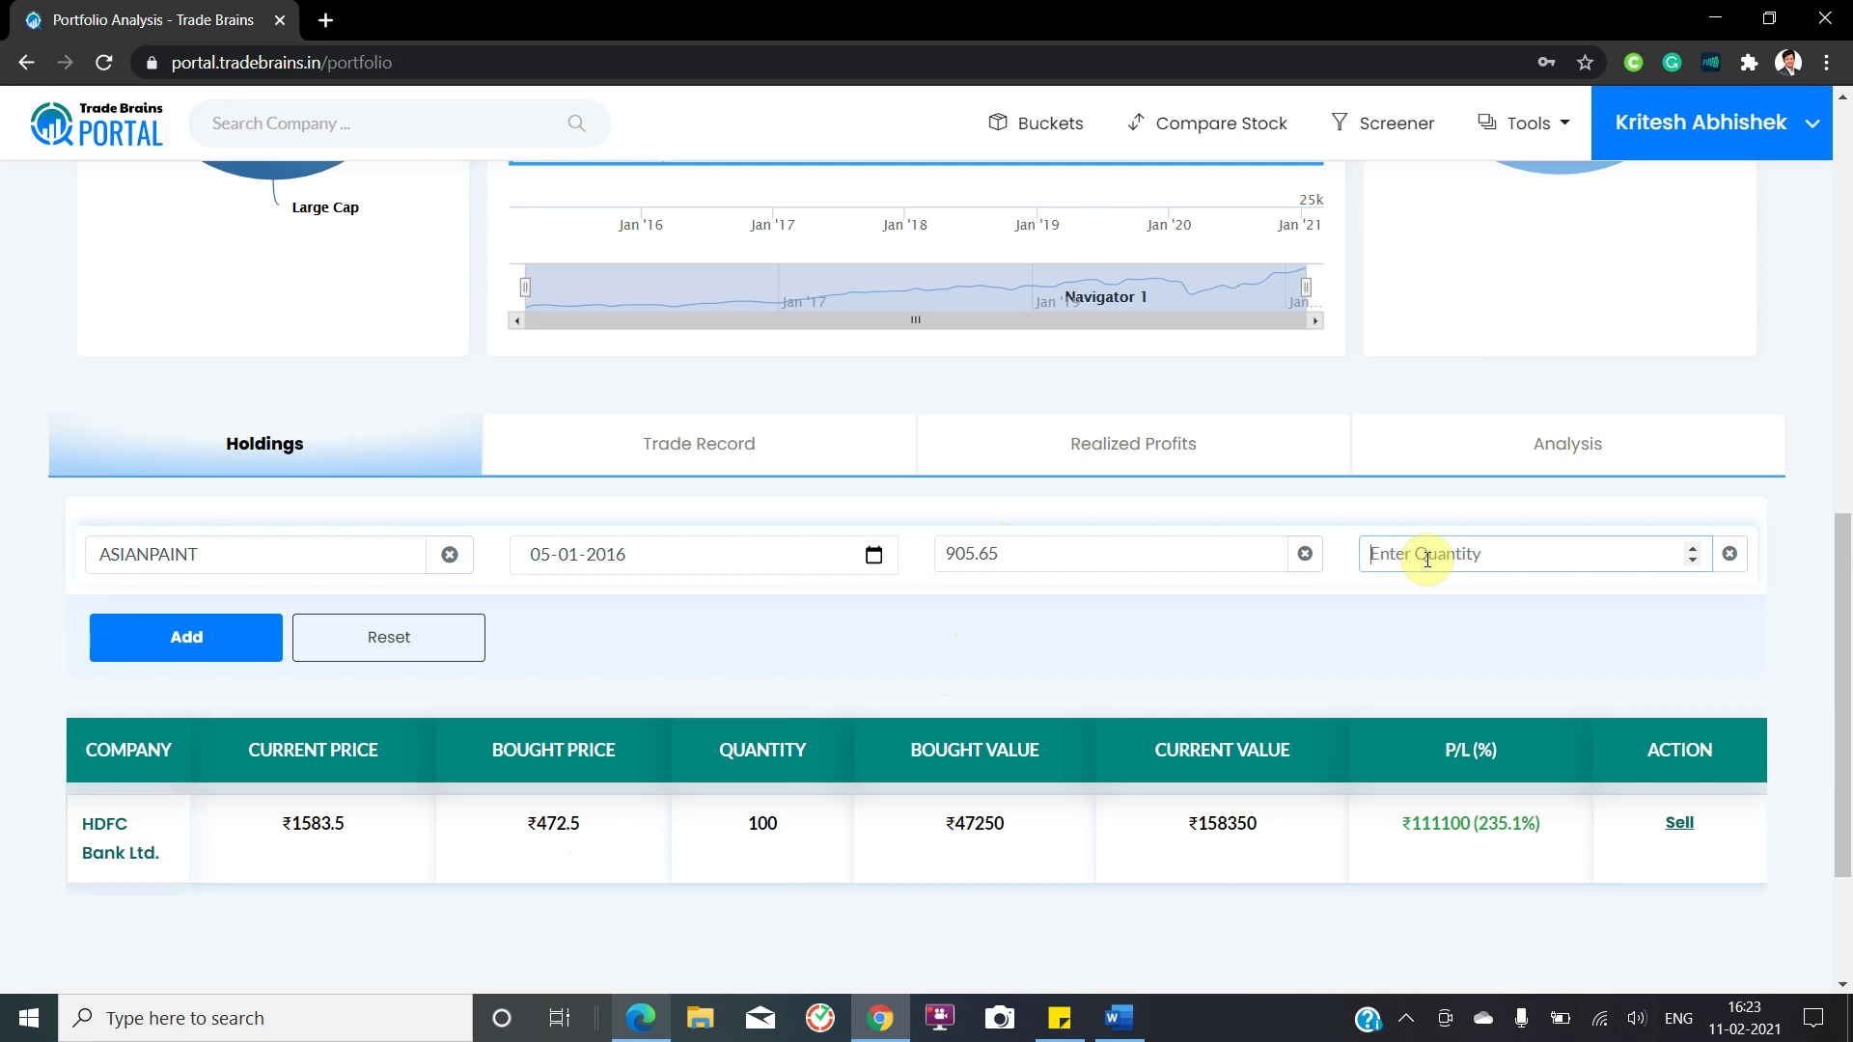
text(100)
click(206, 640)
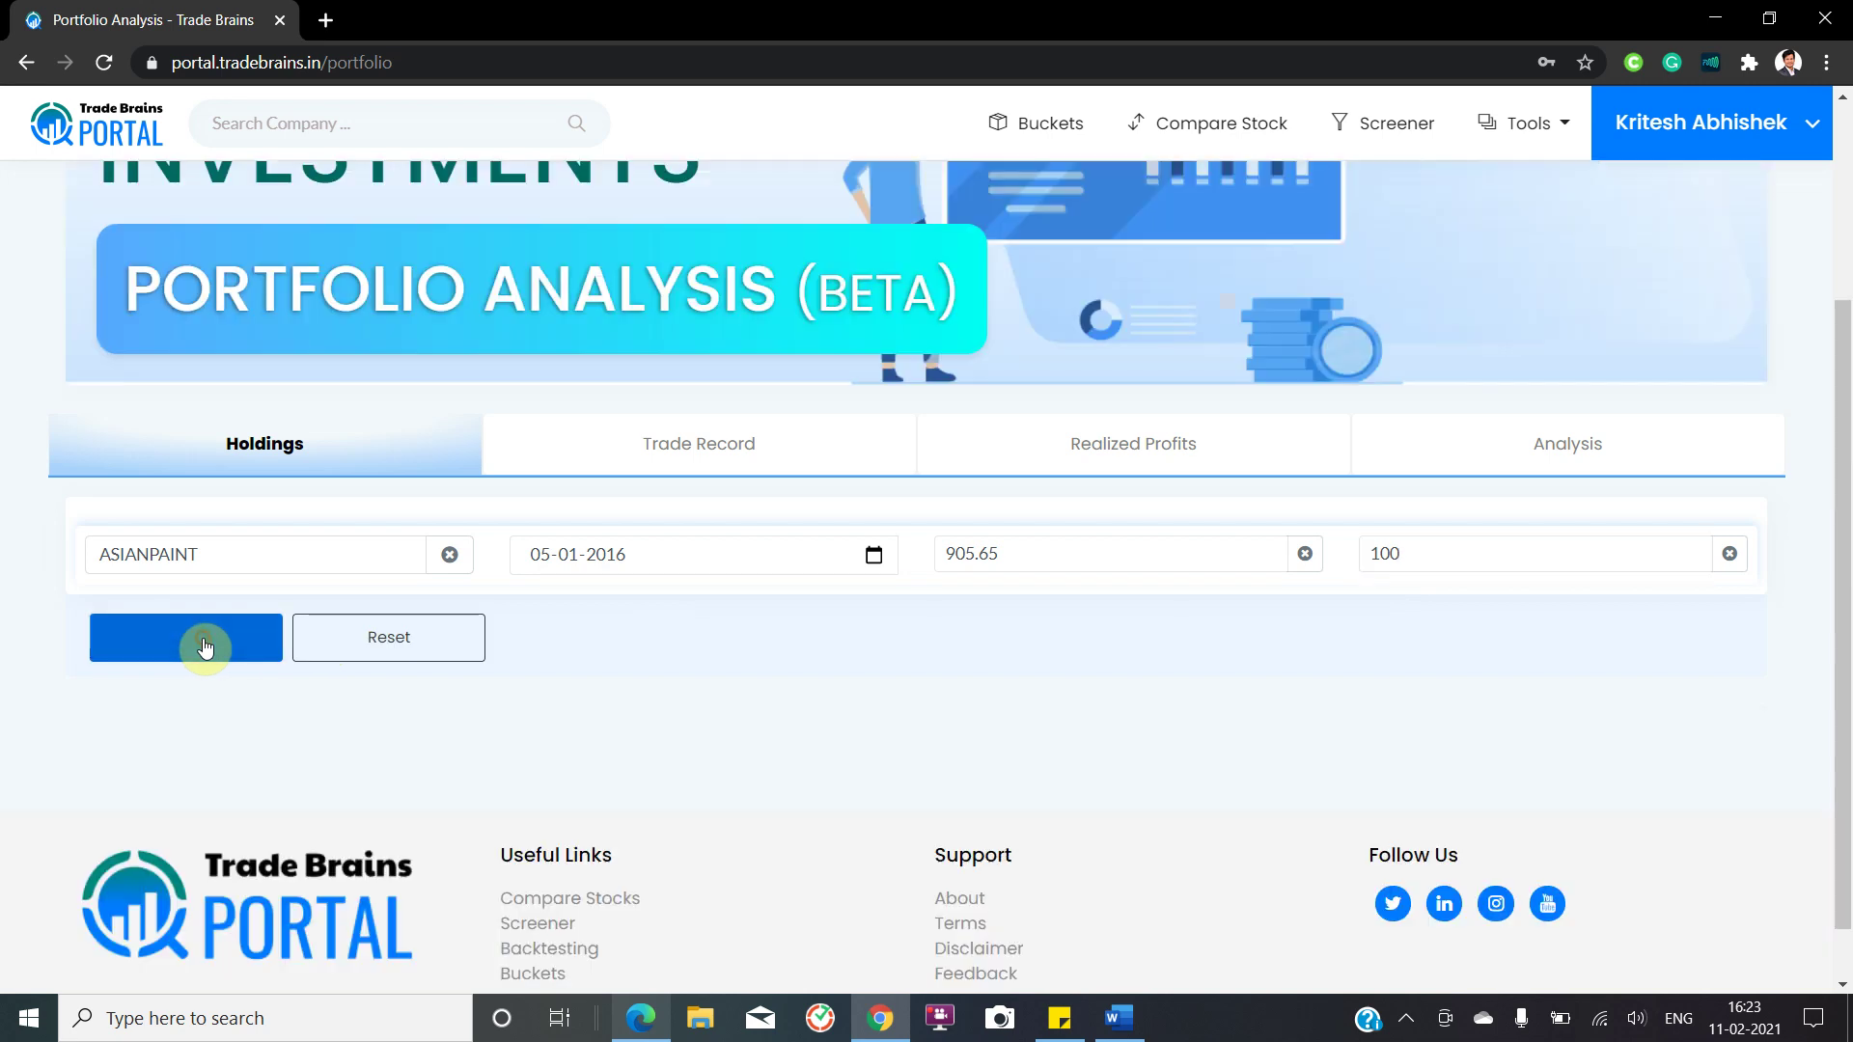
scroll(203, 639, down, 2)
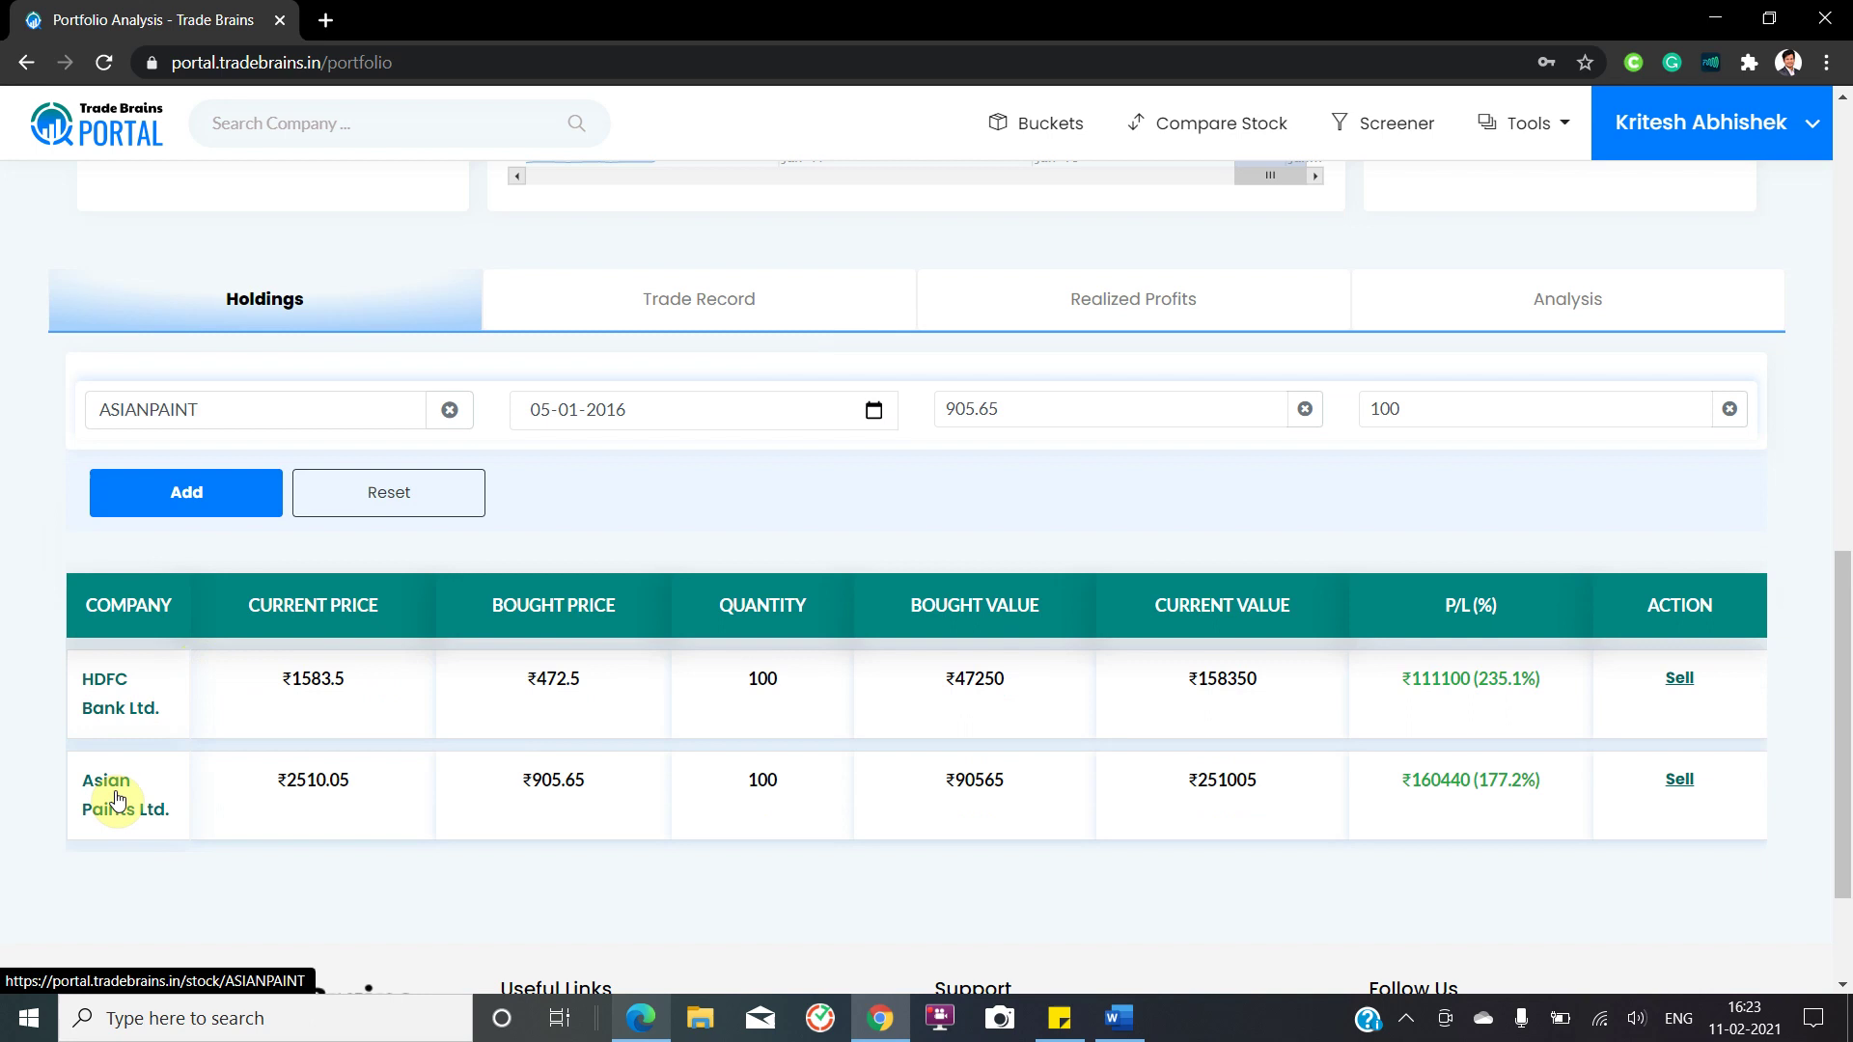
Step: Replace the company with Maruti Suzuki India Ltd. by searching 'MARUTI'
scroll(116, 797, up, 2)
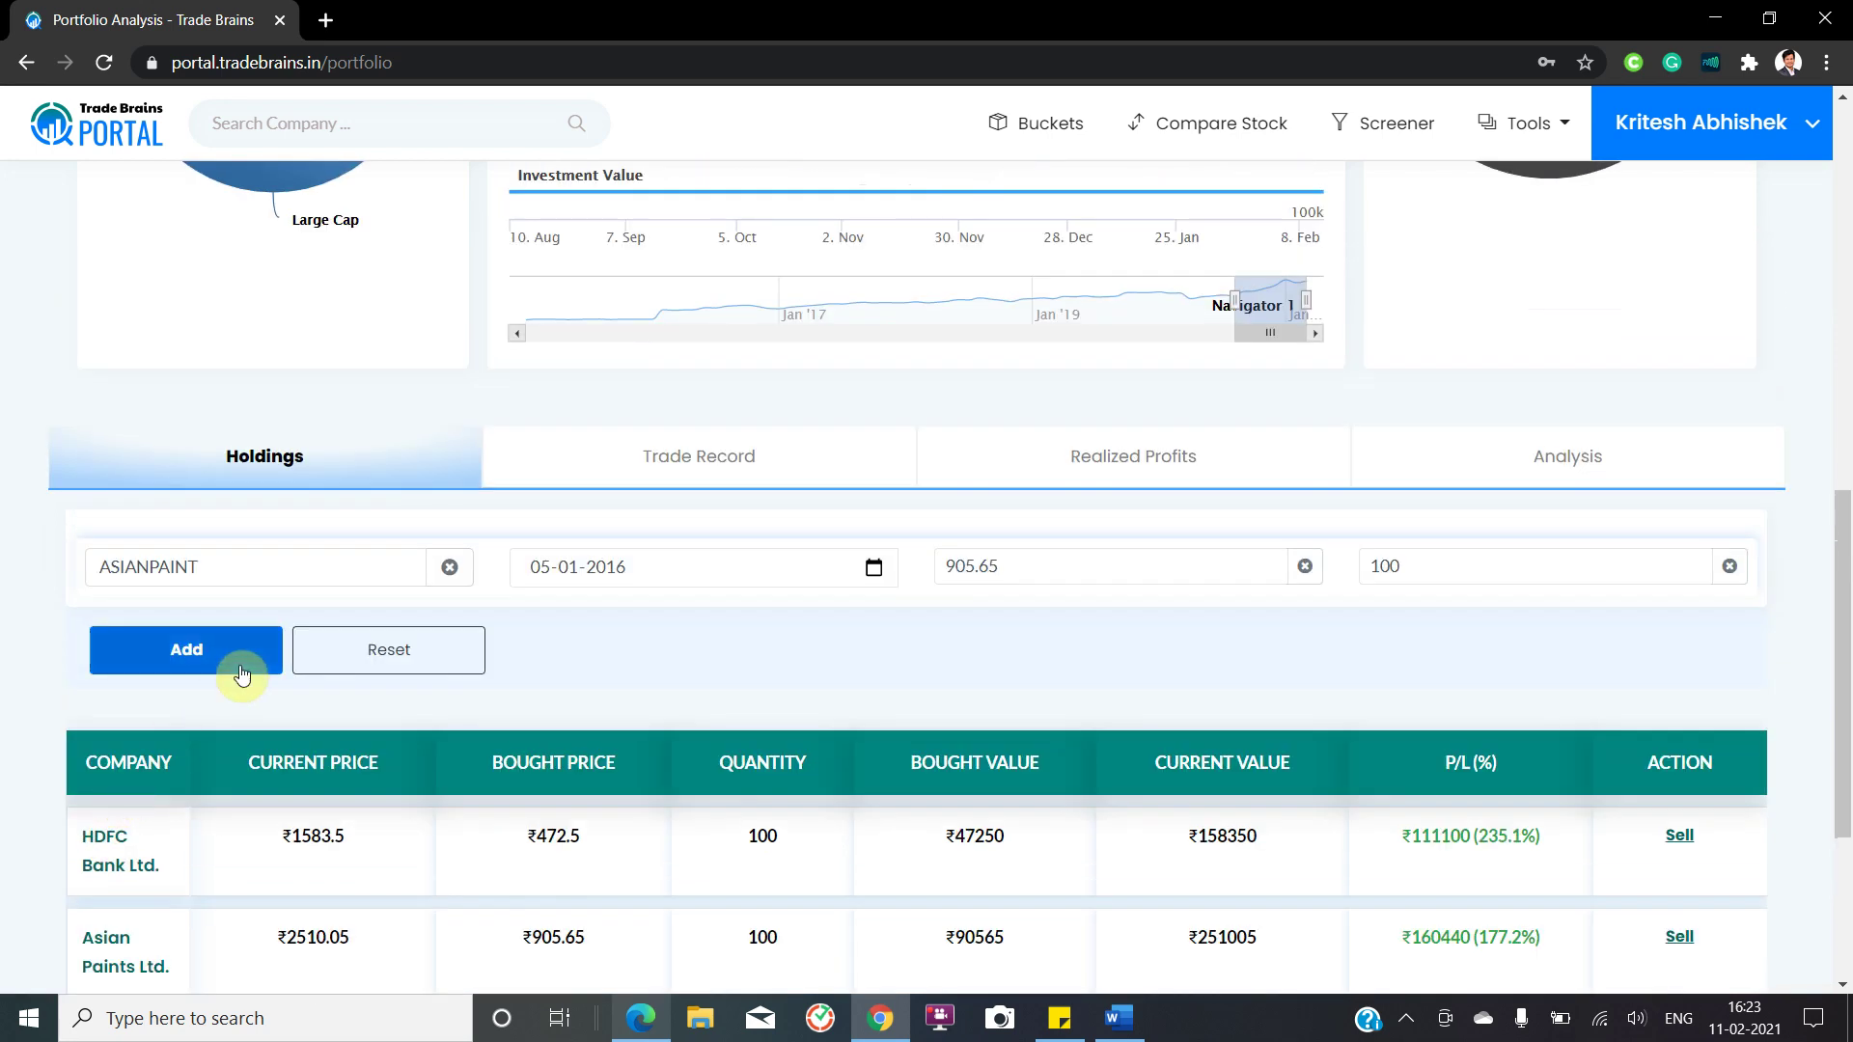
click(283, 583)
double_click(284, 583)
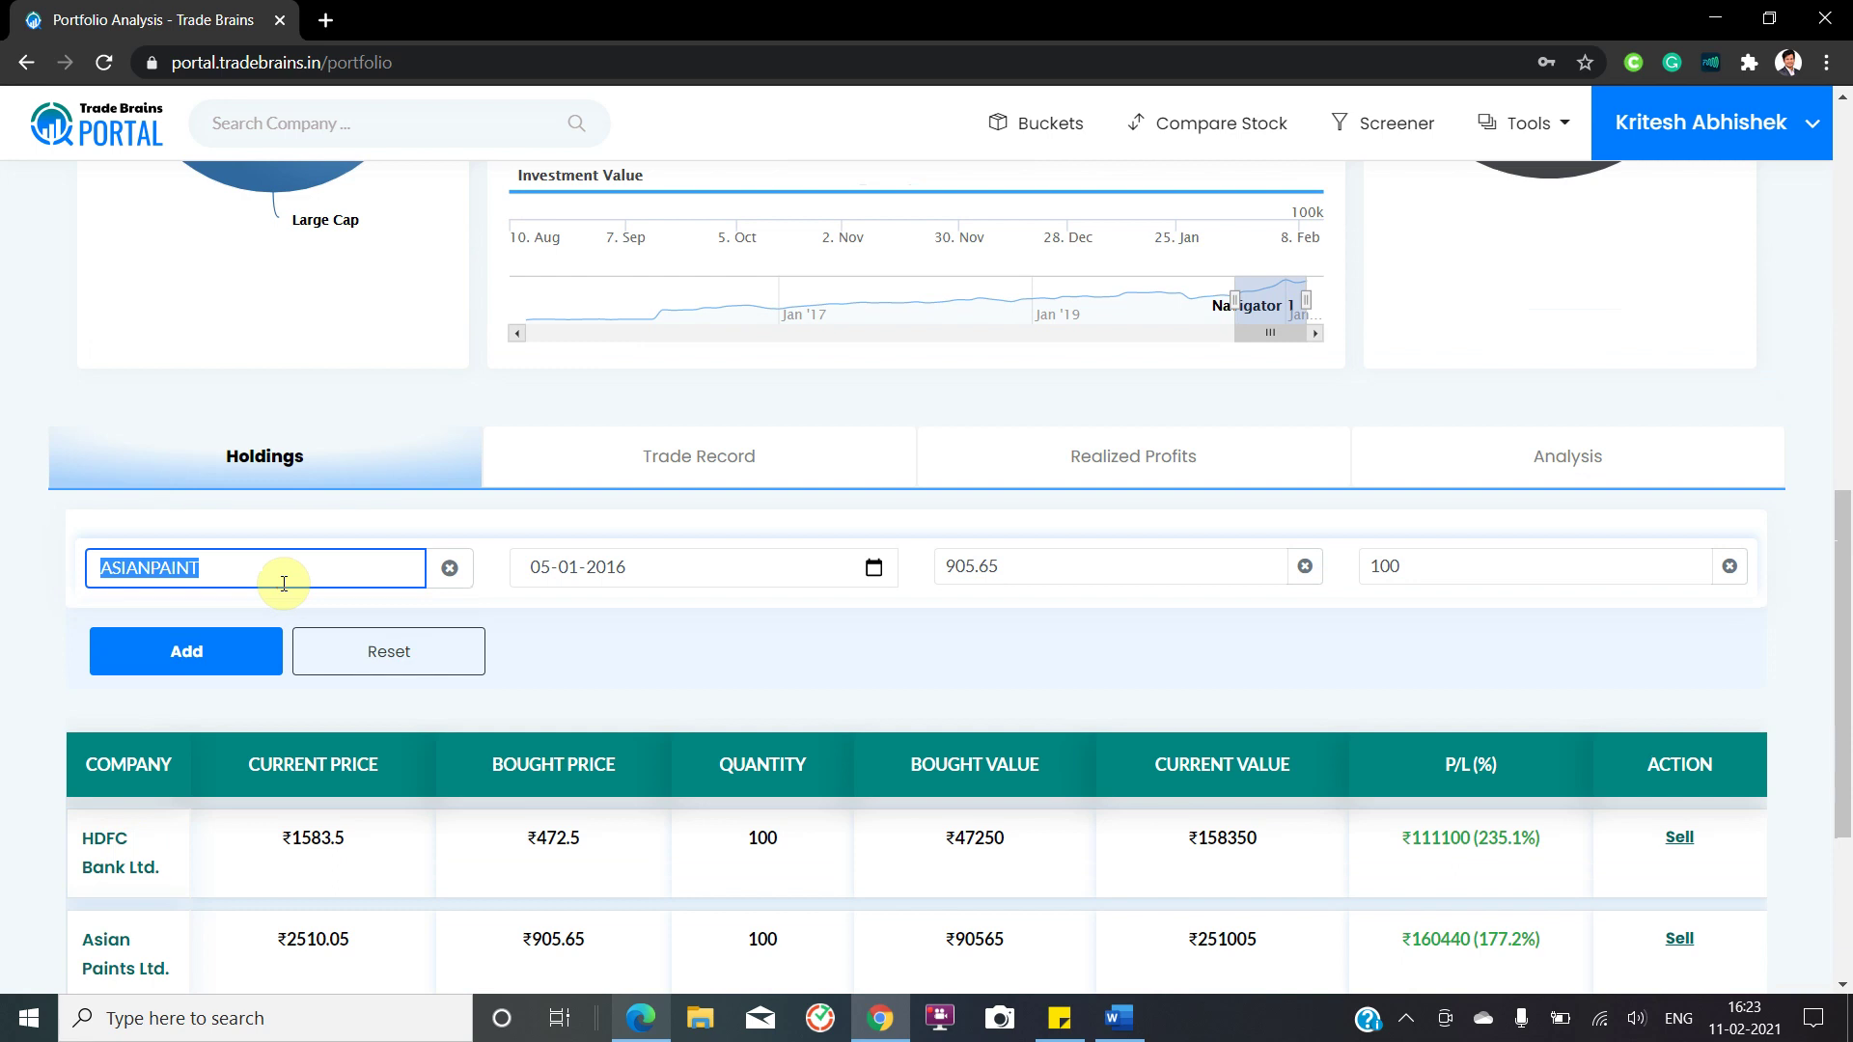
text(MARUTI)
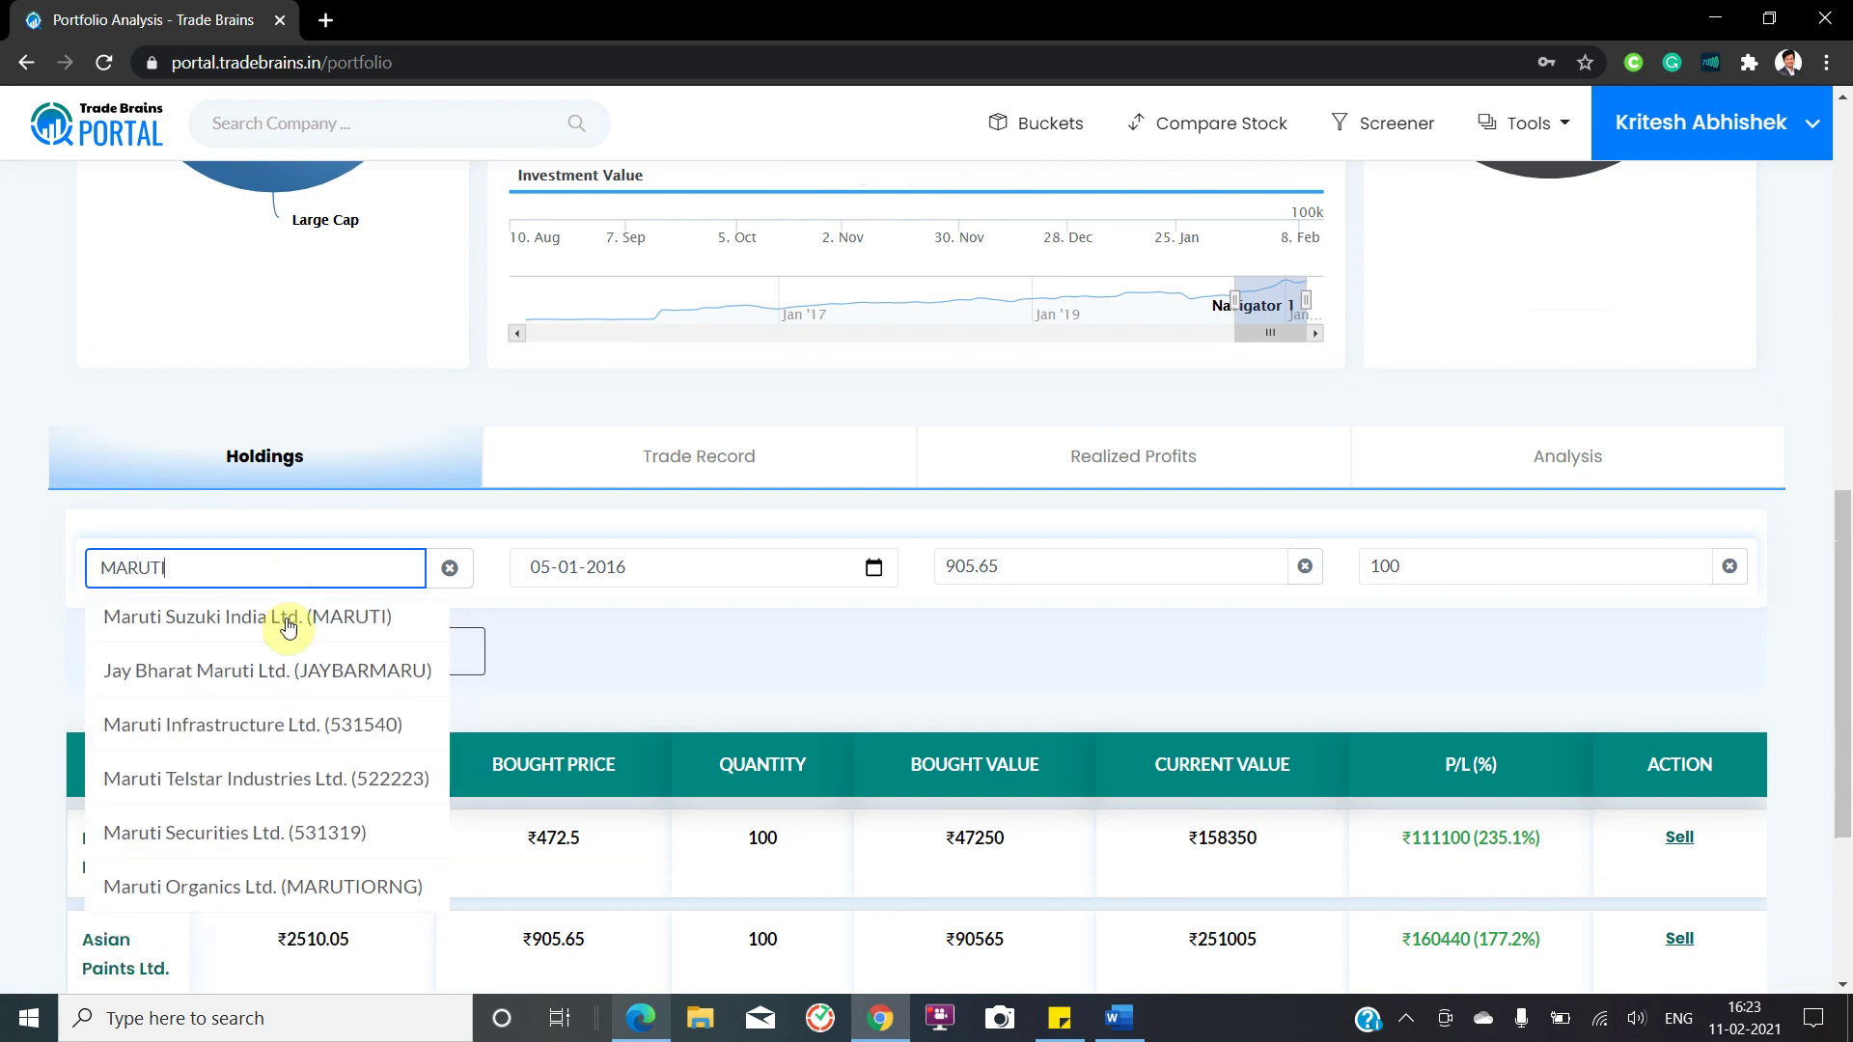
click(286, 619)
Step: Set the purchase date to 10 March 2016 and change the quantity from 100 to 50
click(872, 570)
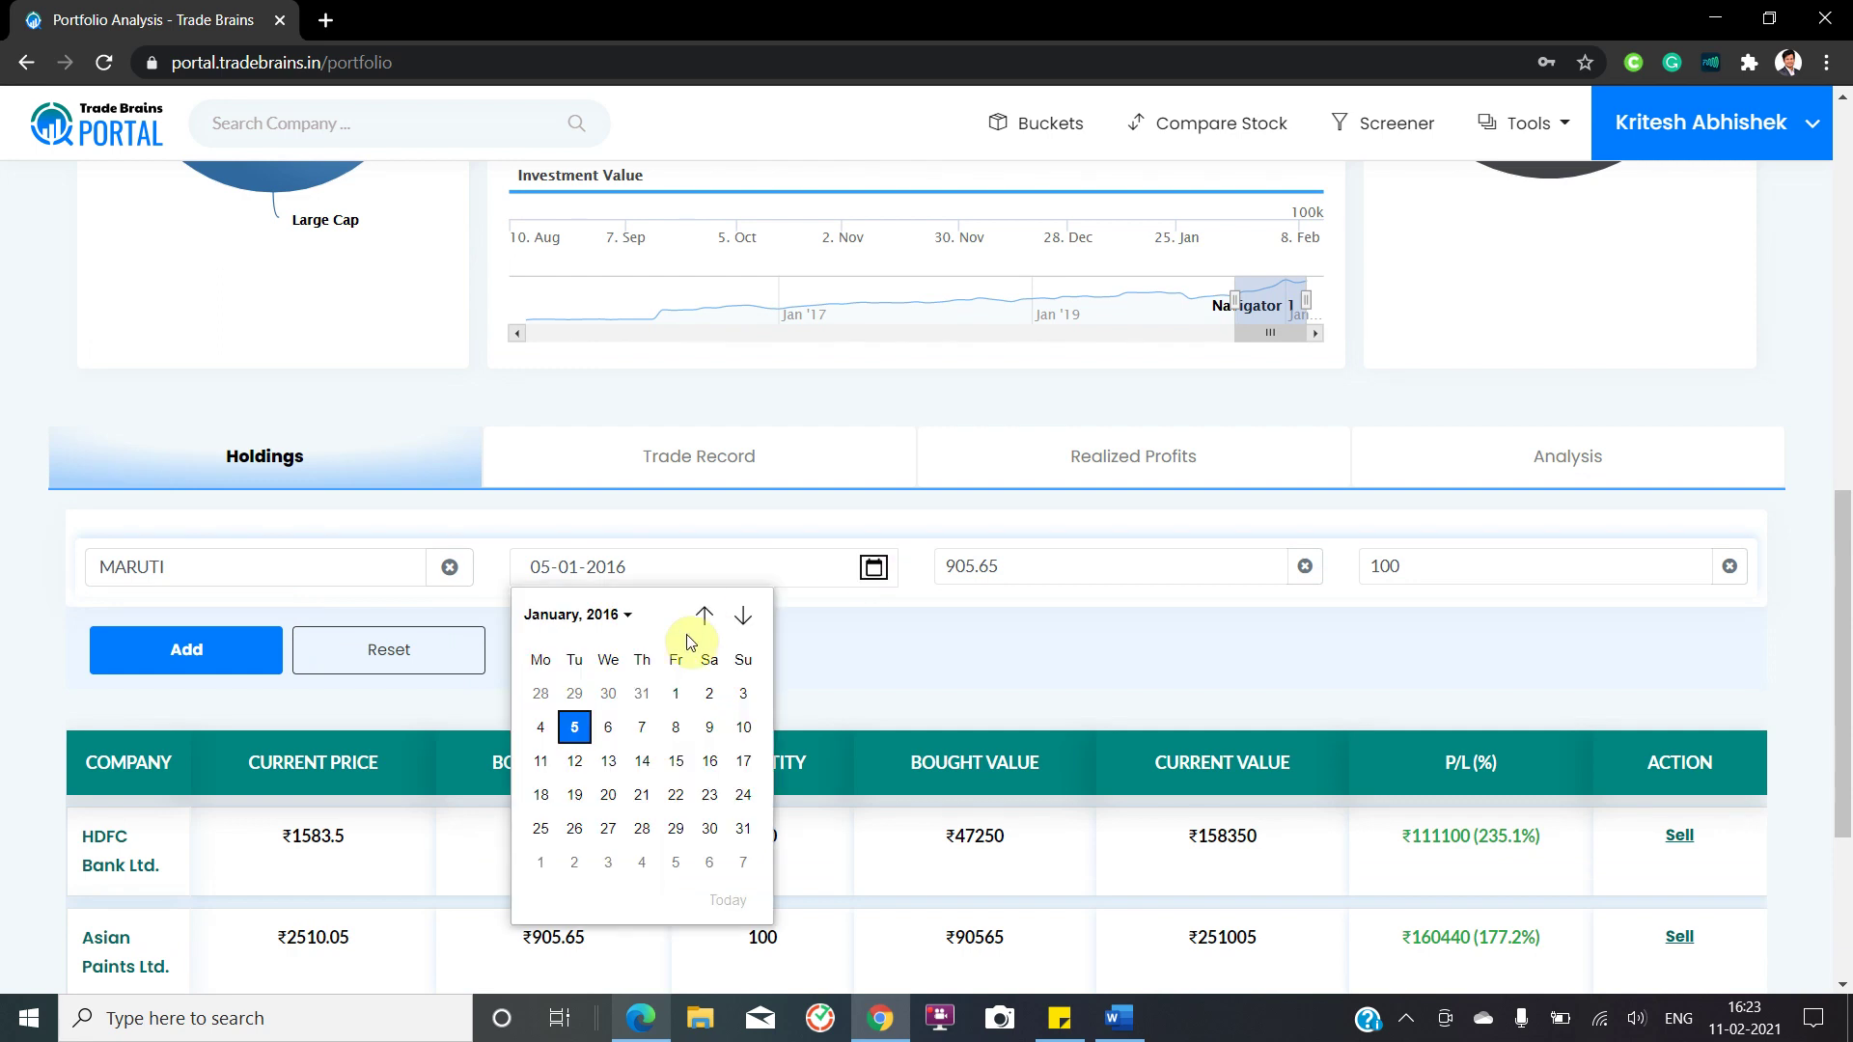
click(614, 615)
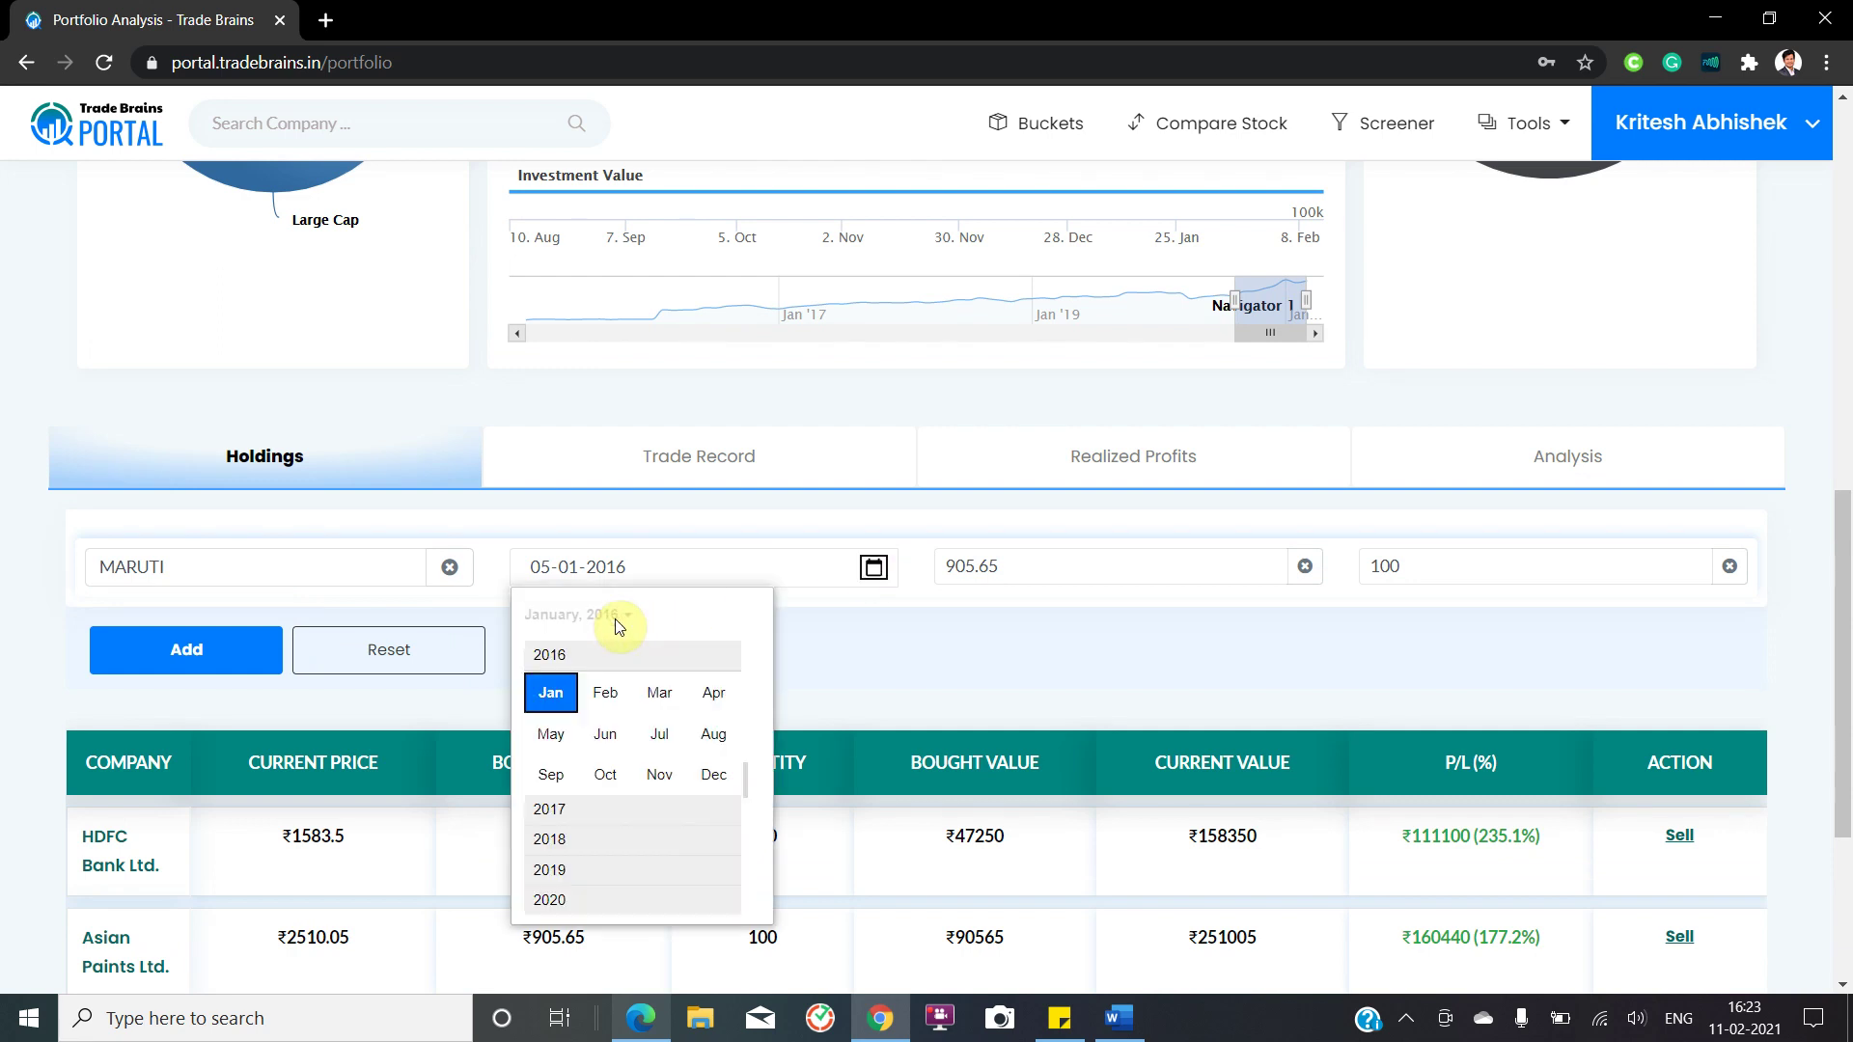
click(658, 691)
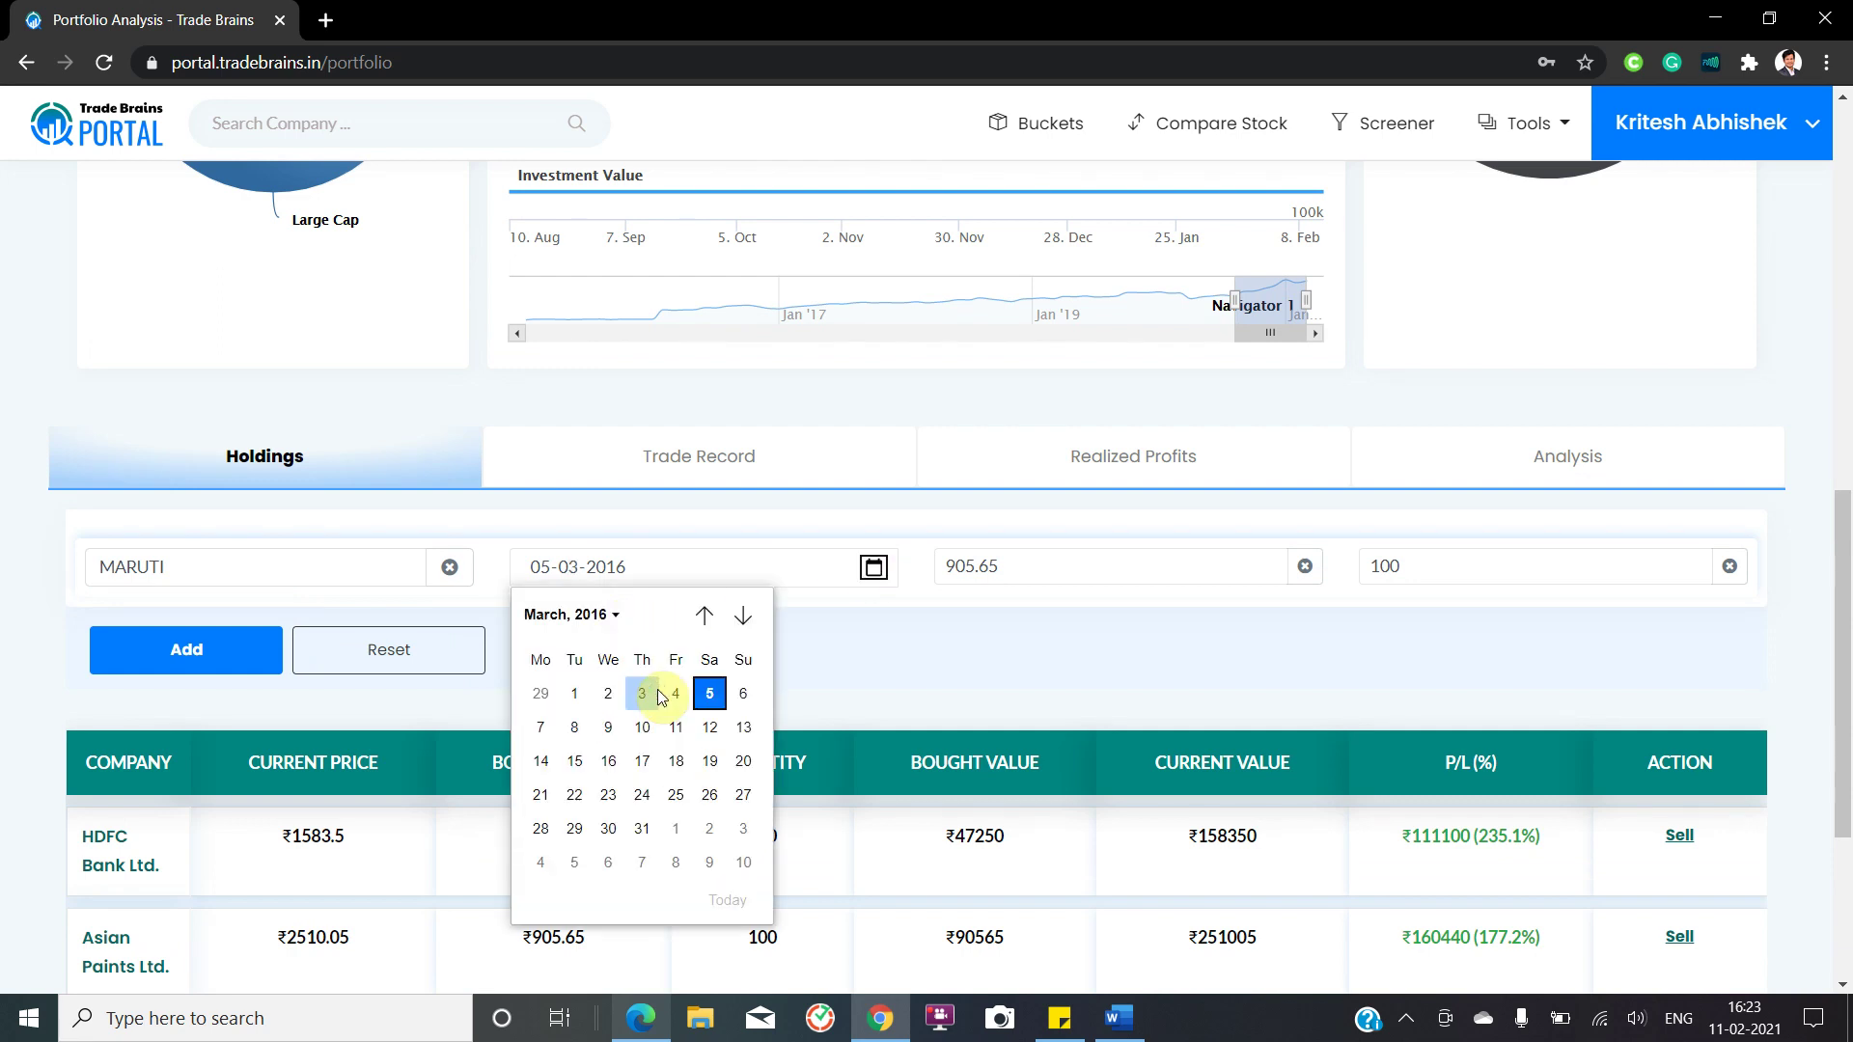
click(638, 736)
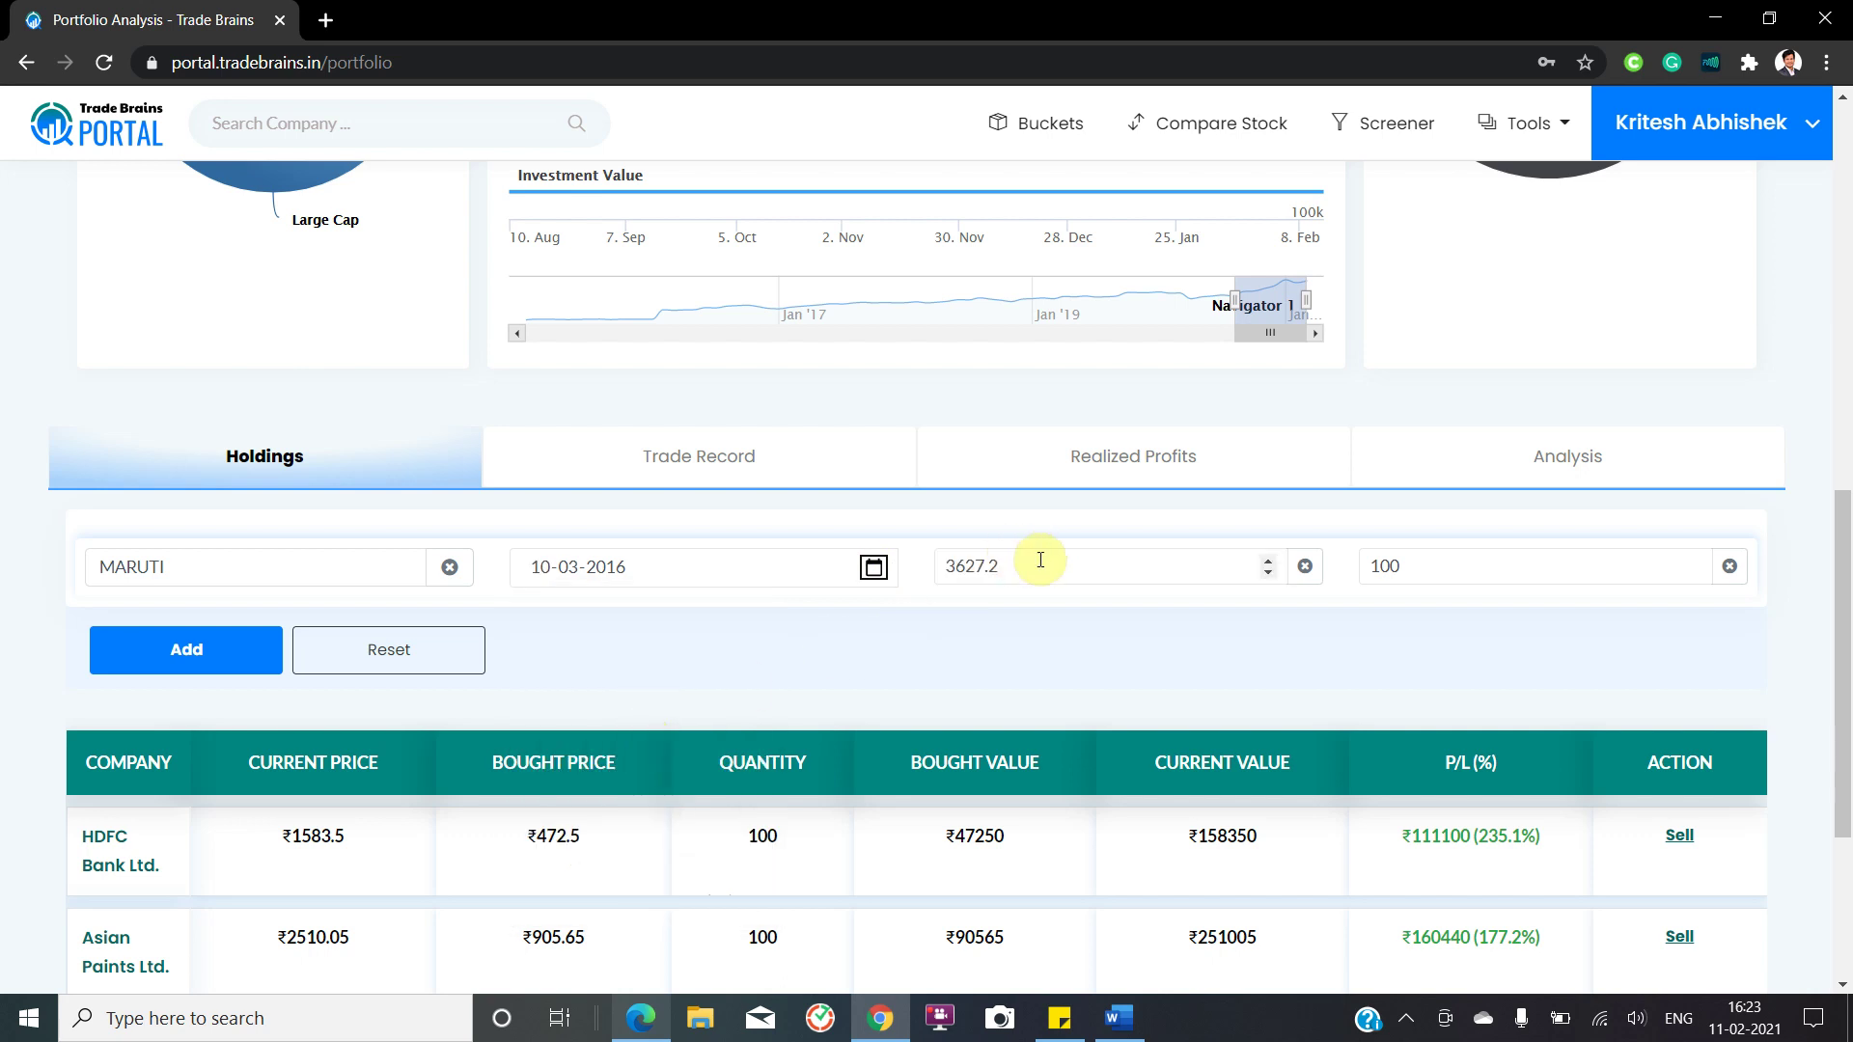
click(1405, 565)
key(BackSpace)
key(BackSpace)
key(BackSpace)
text(5)
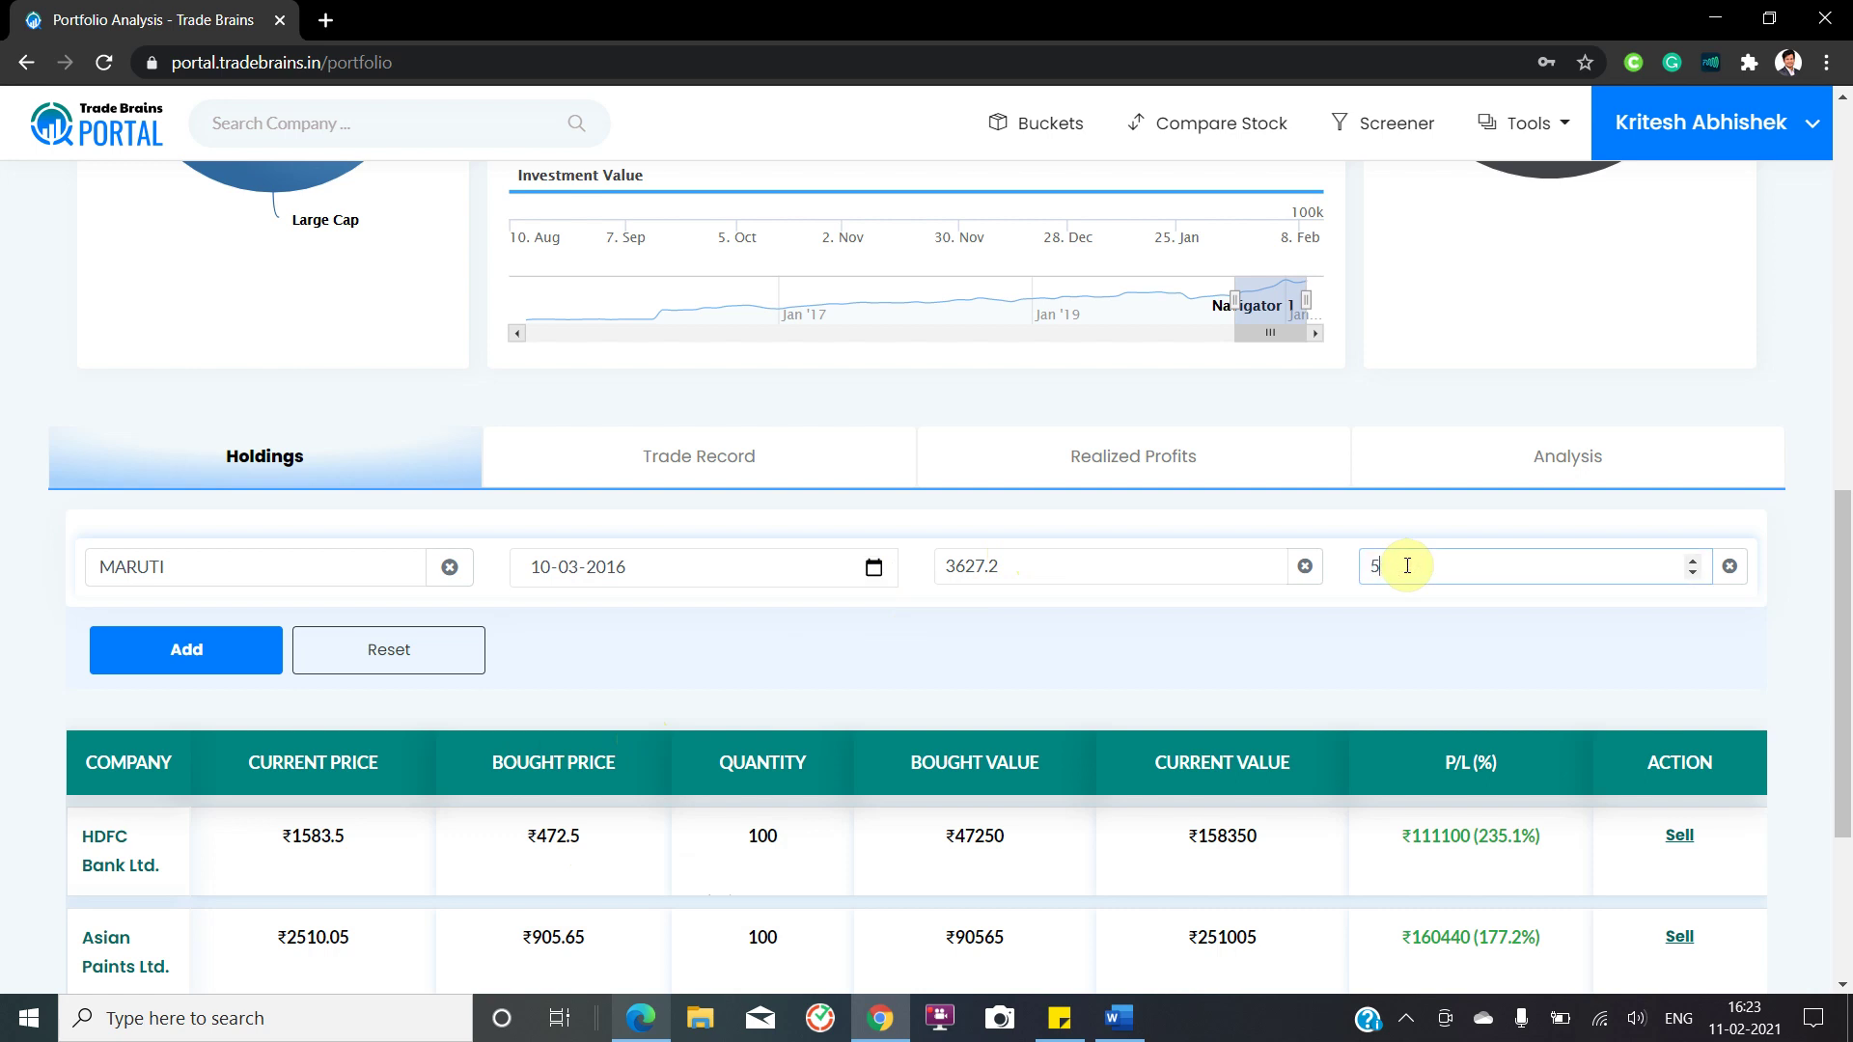
text(0)
click(206, 650)
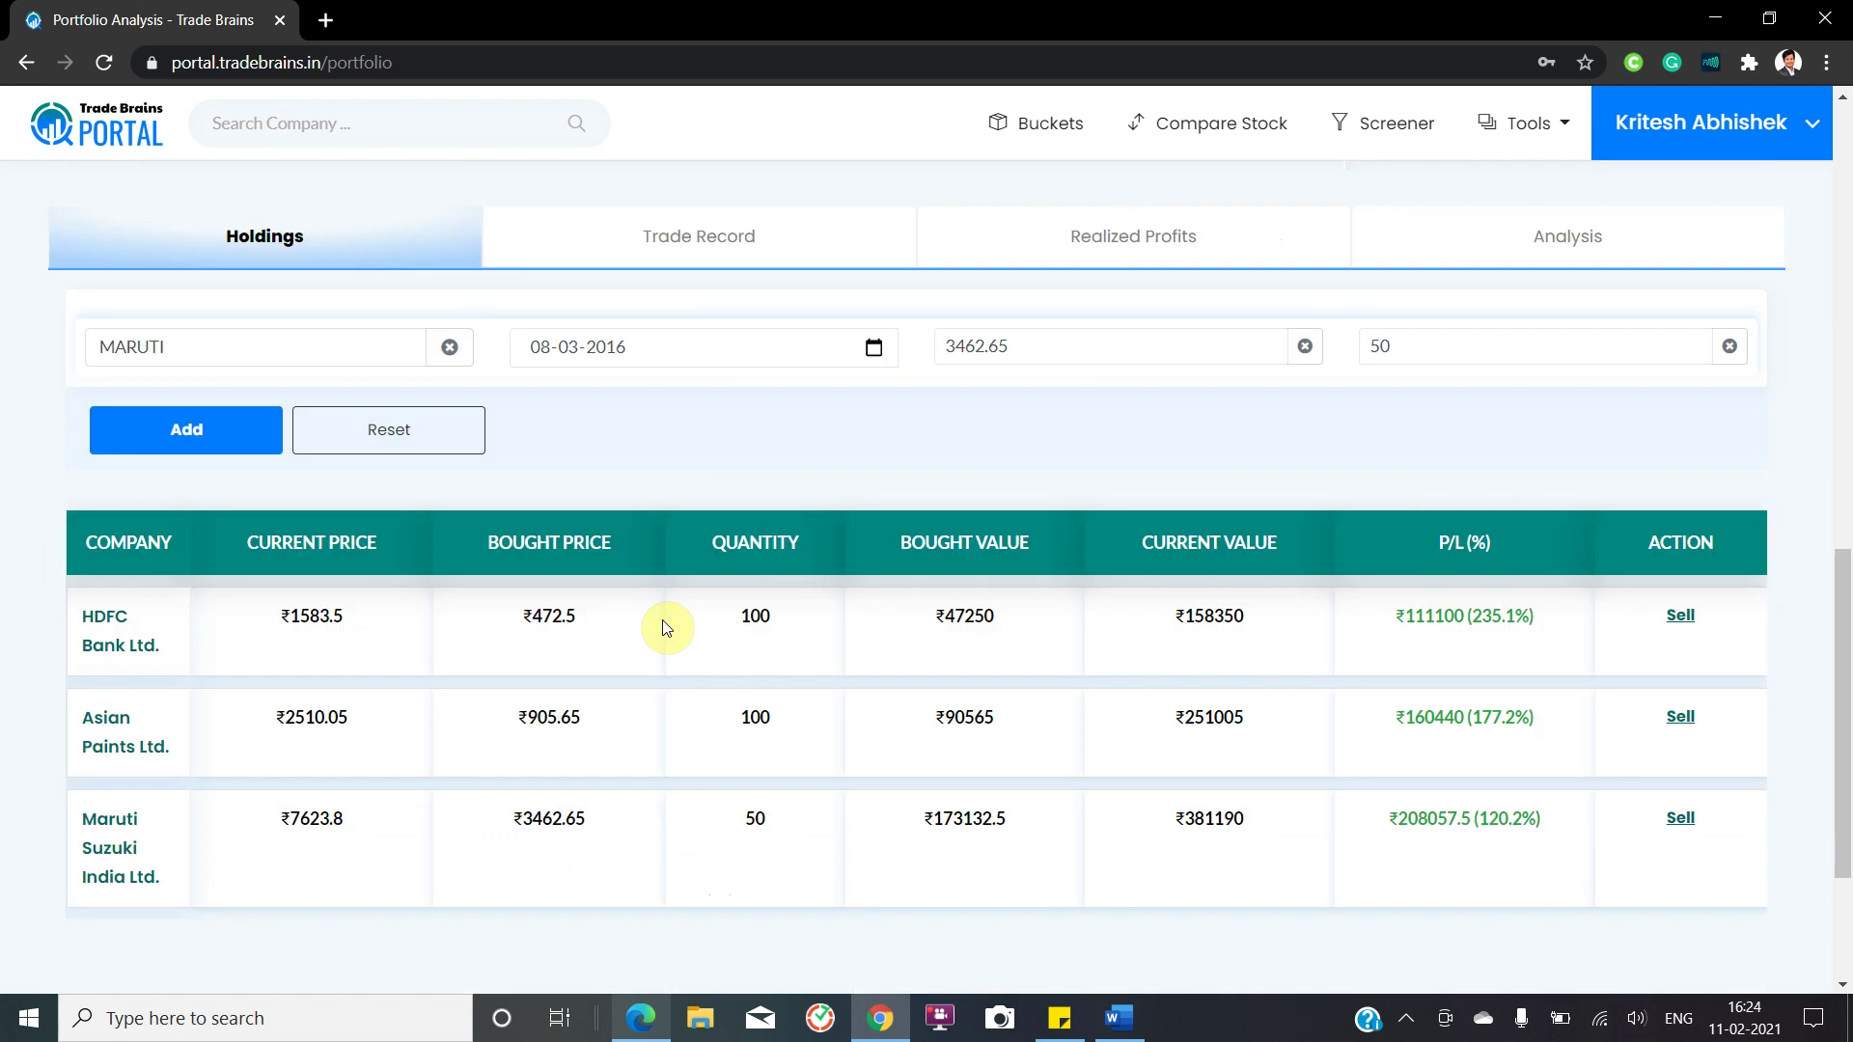
scroll(664, 628, up, 5)
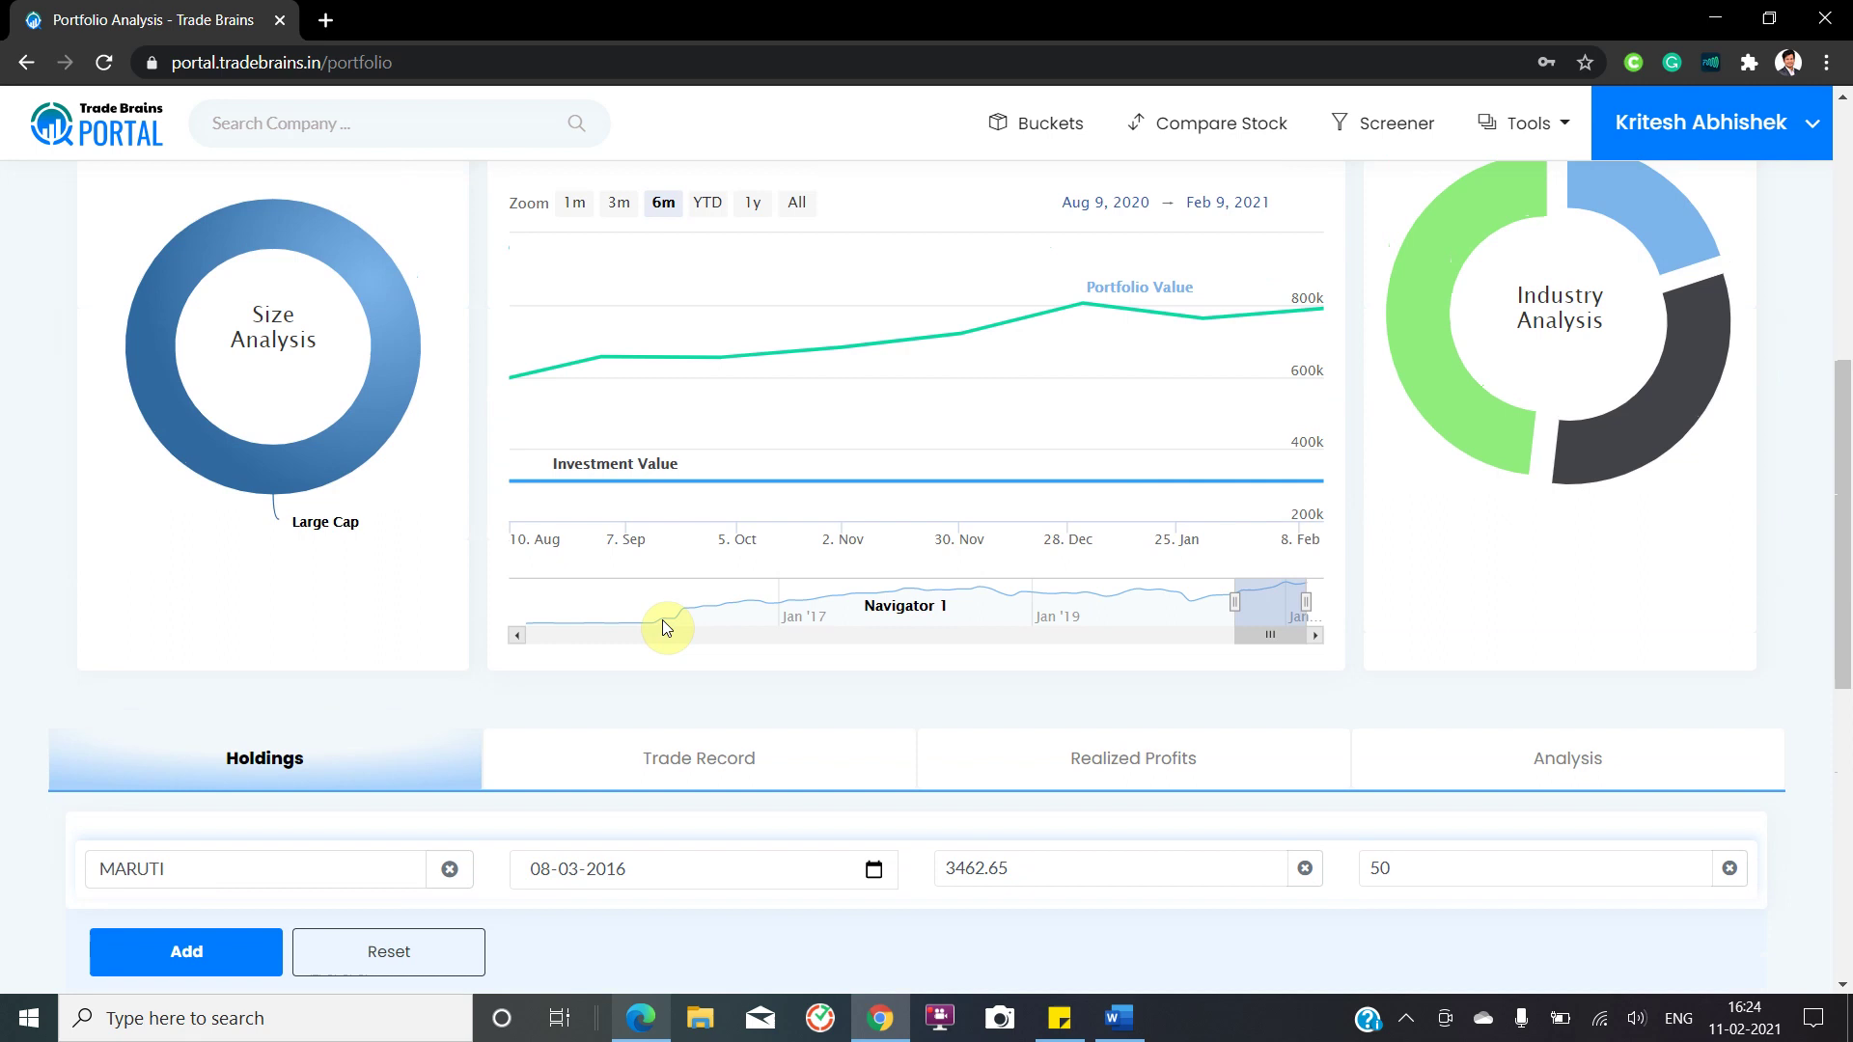
scroll(662, 620, up, 1)
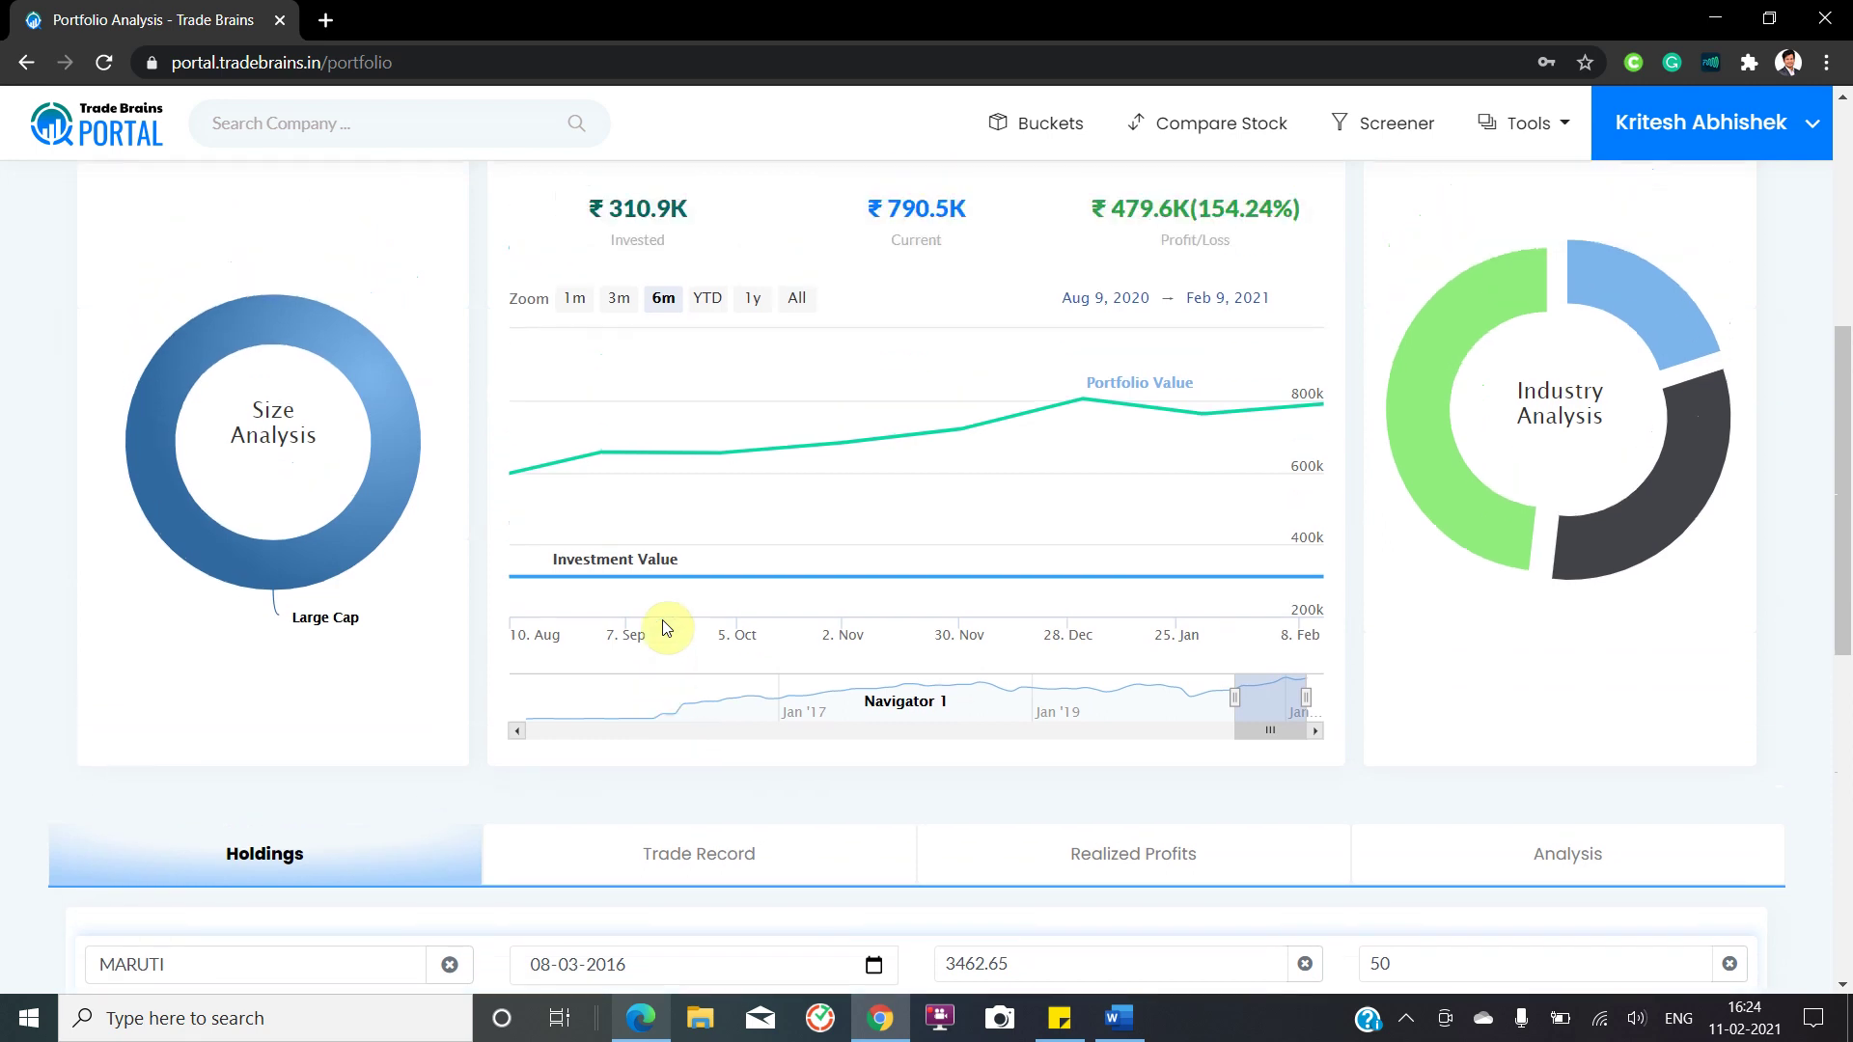
mouse_move(413, 472)
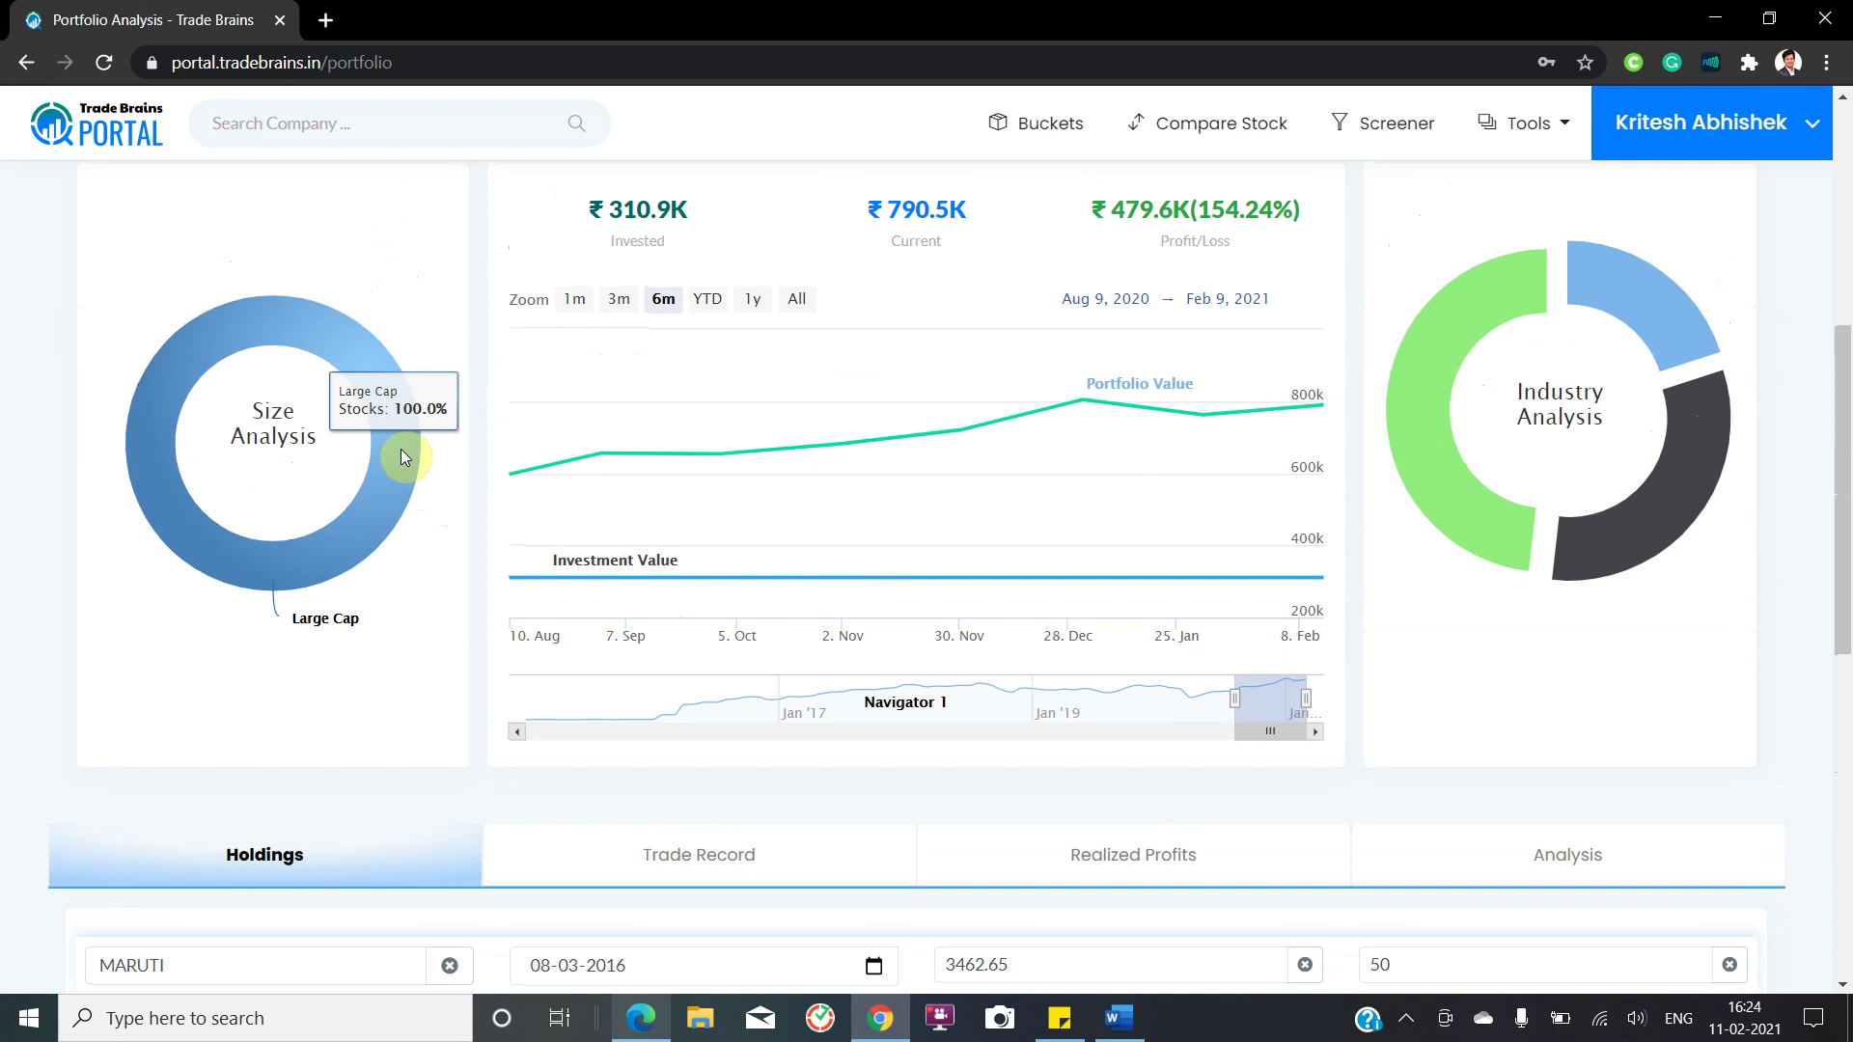
scroll(401, 453, down, 6)
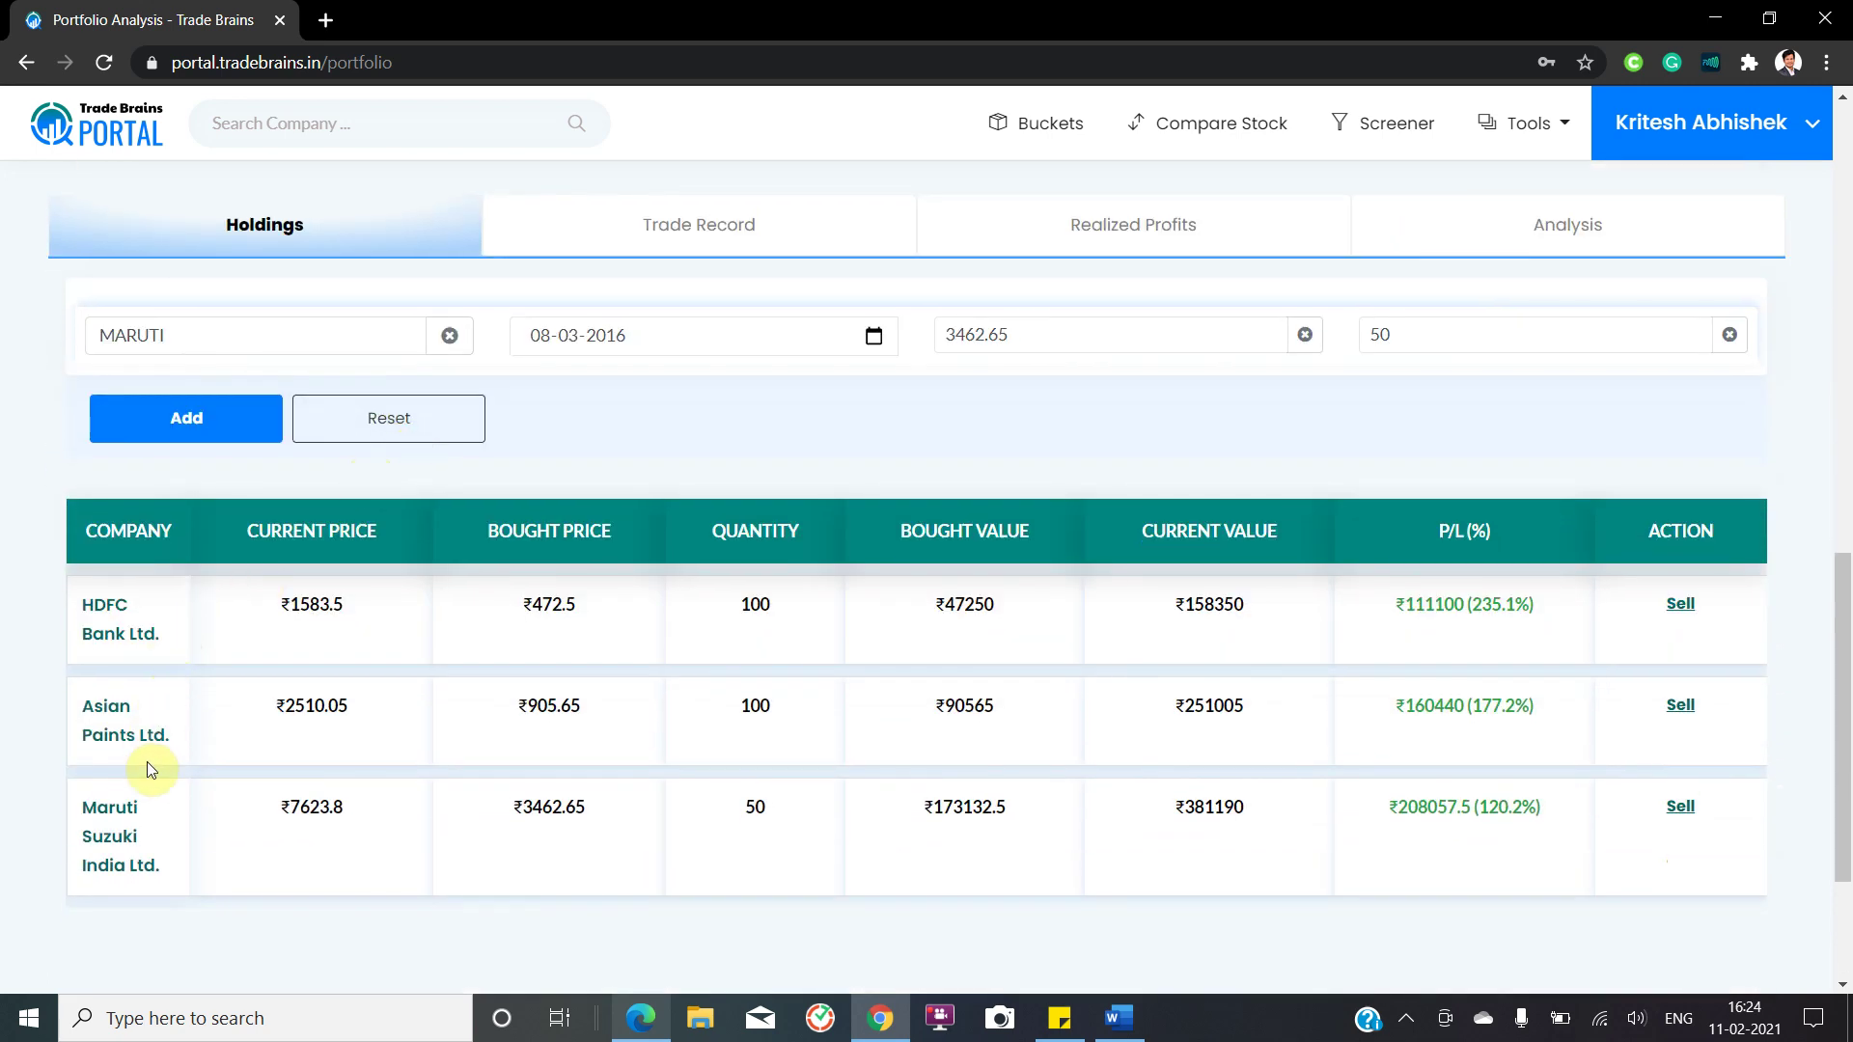
scroll(165, 529, up, 6)
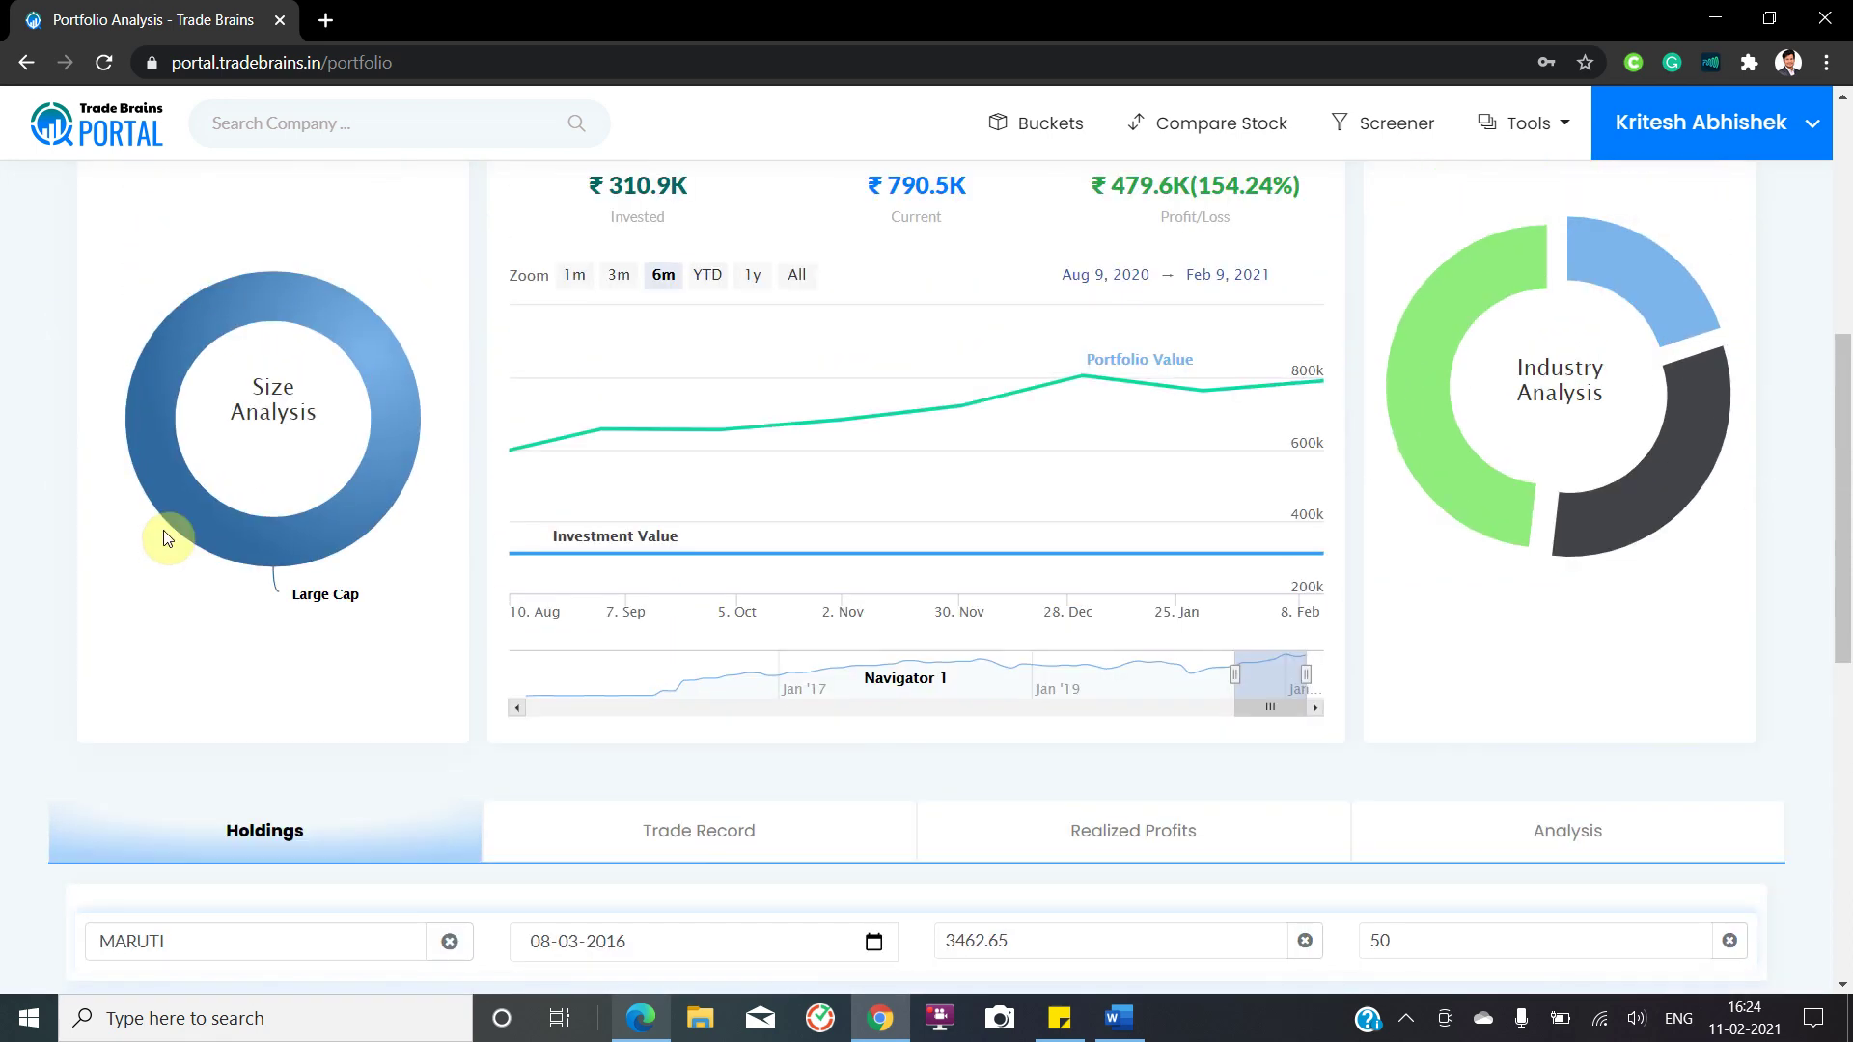
scroll(164, 530, up, 1)
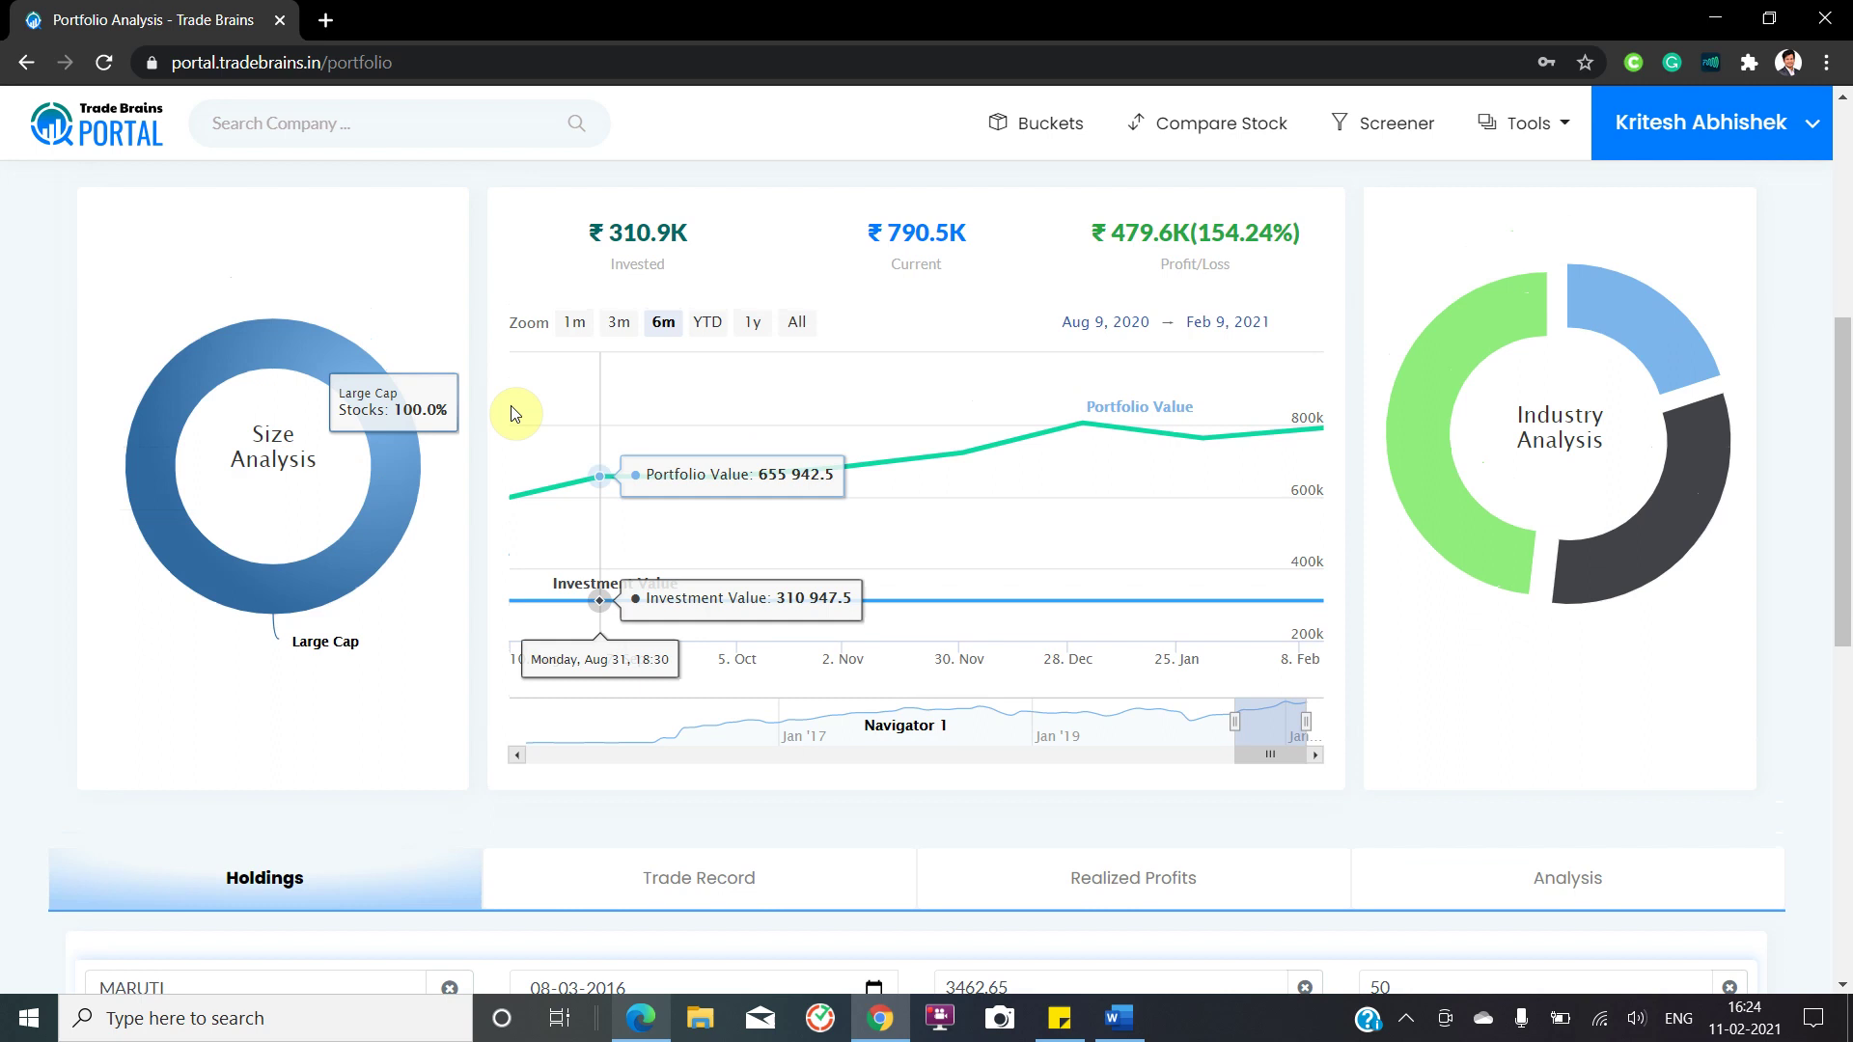
scroll(512, 410, up, 1)
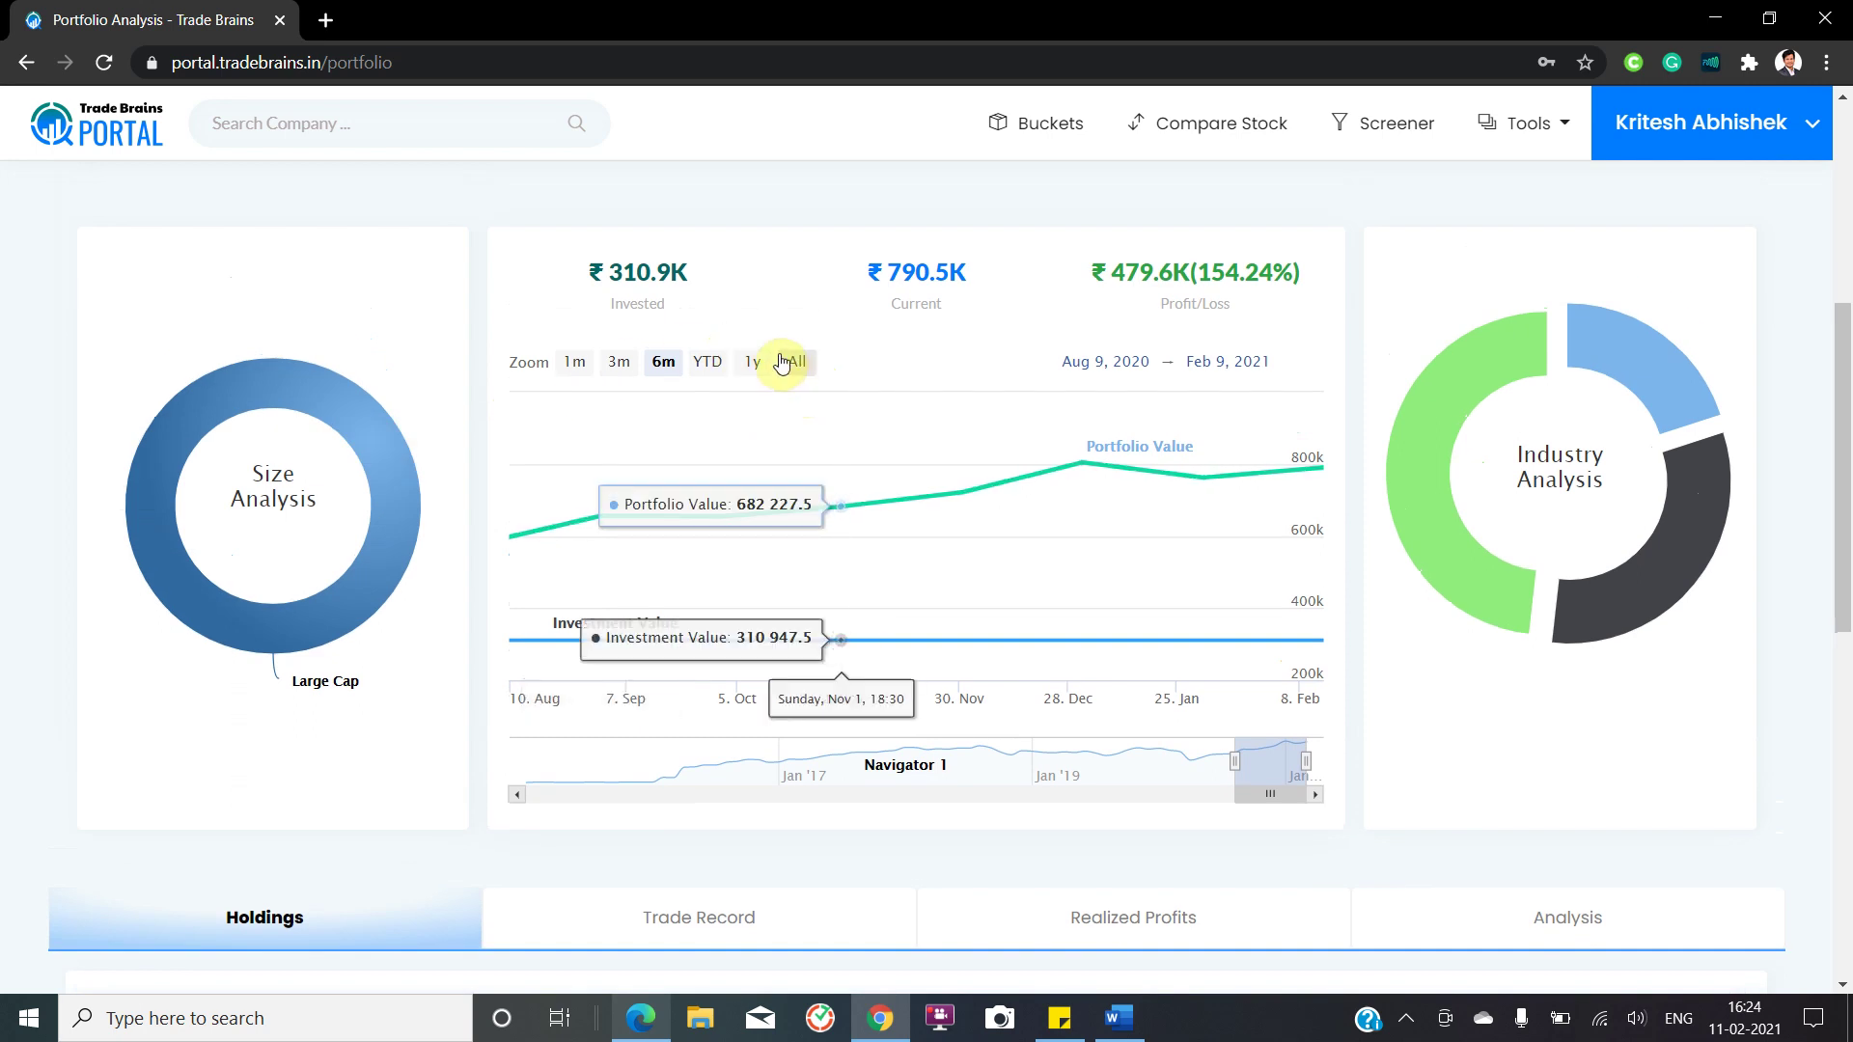
Step: Switch the portfolio value chart from 1y to All to show the full Jan 2015–Feb 2021 history
click(753, 366)
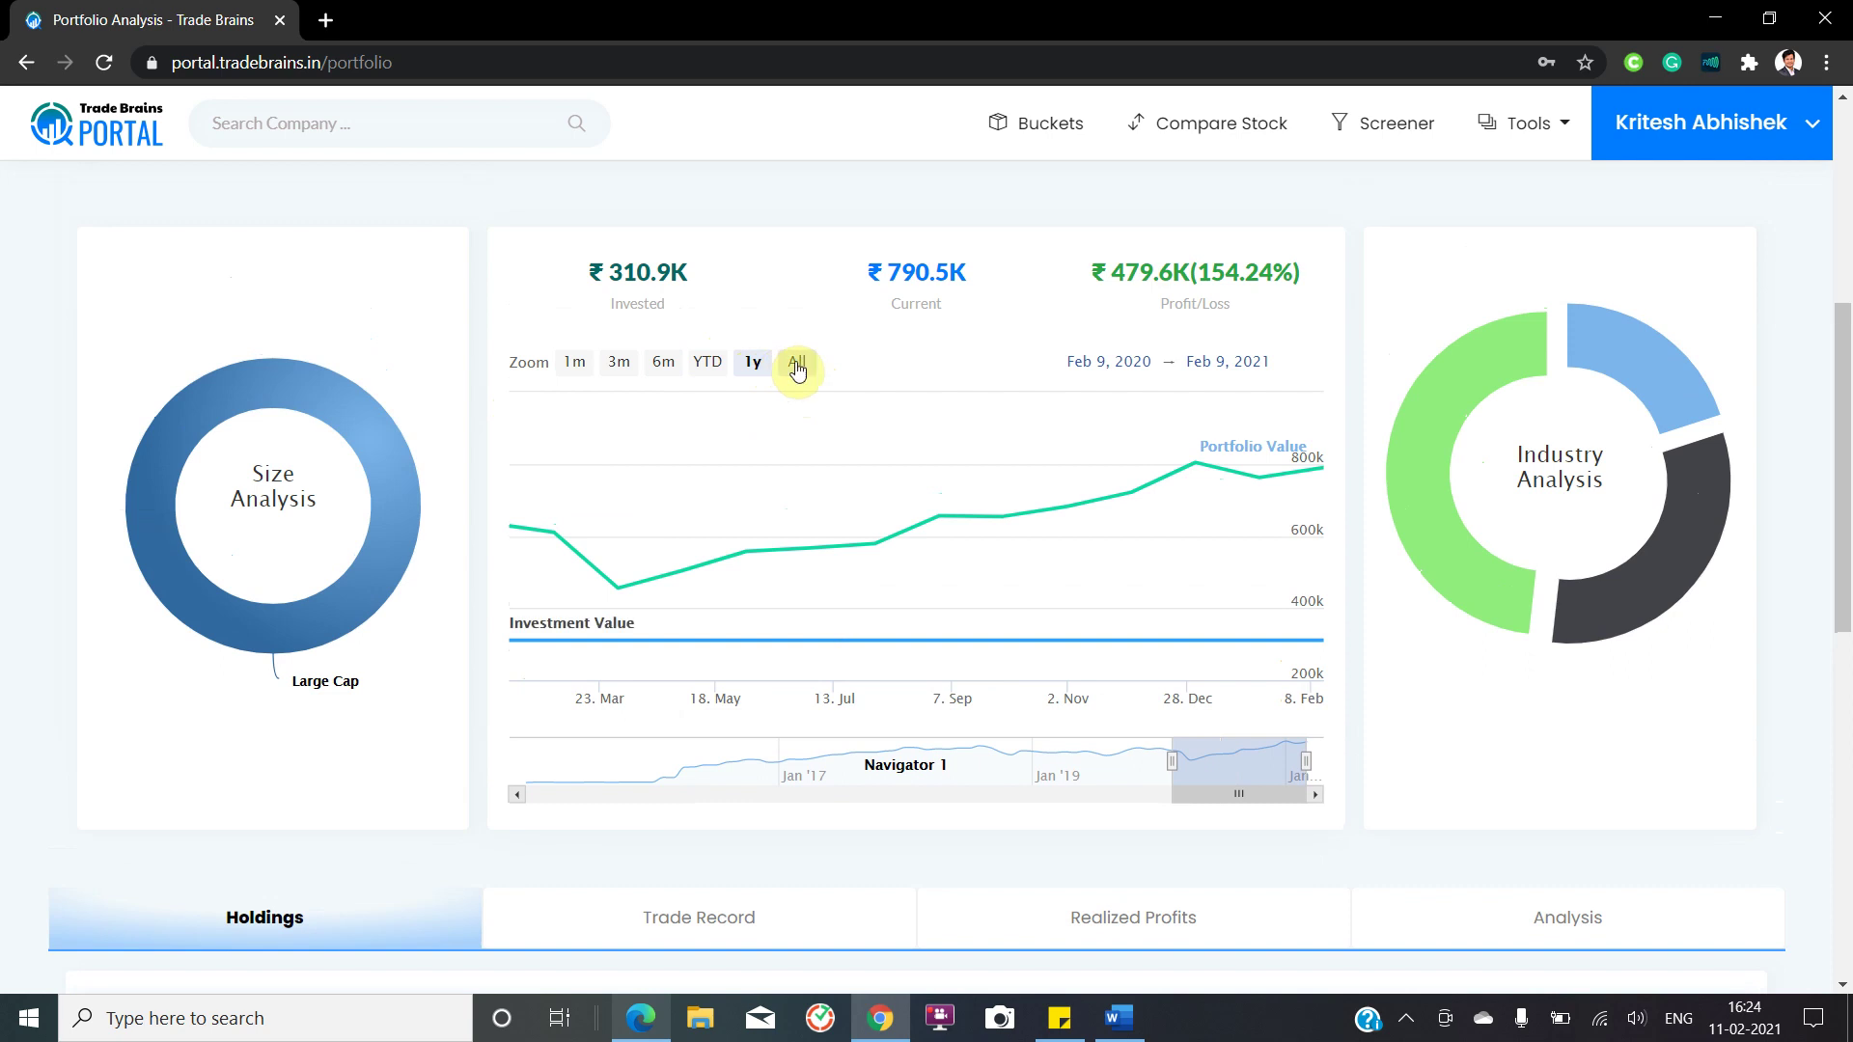
click(791, 378)
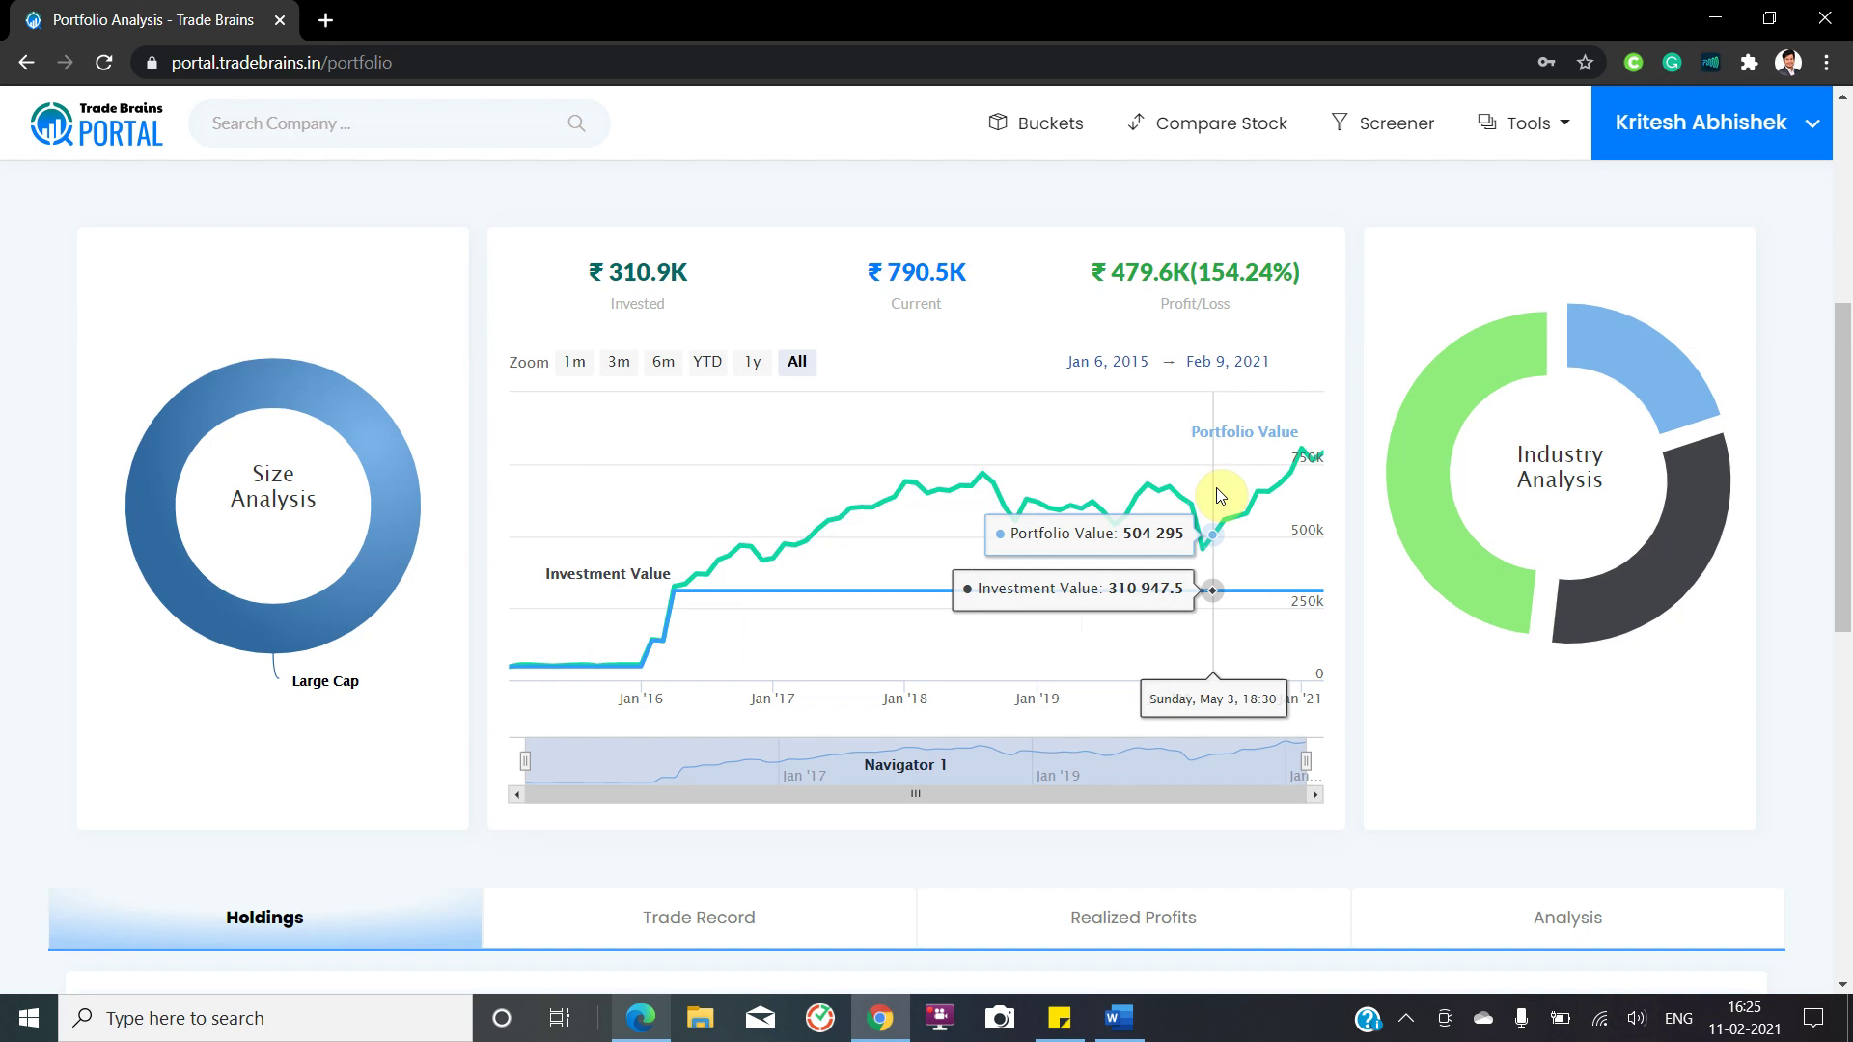
double_click(648, 274)
click(645, 299)
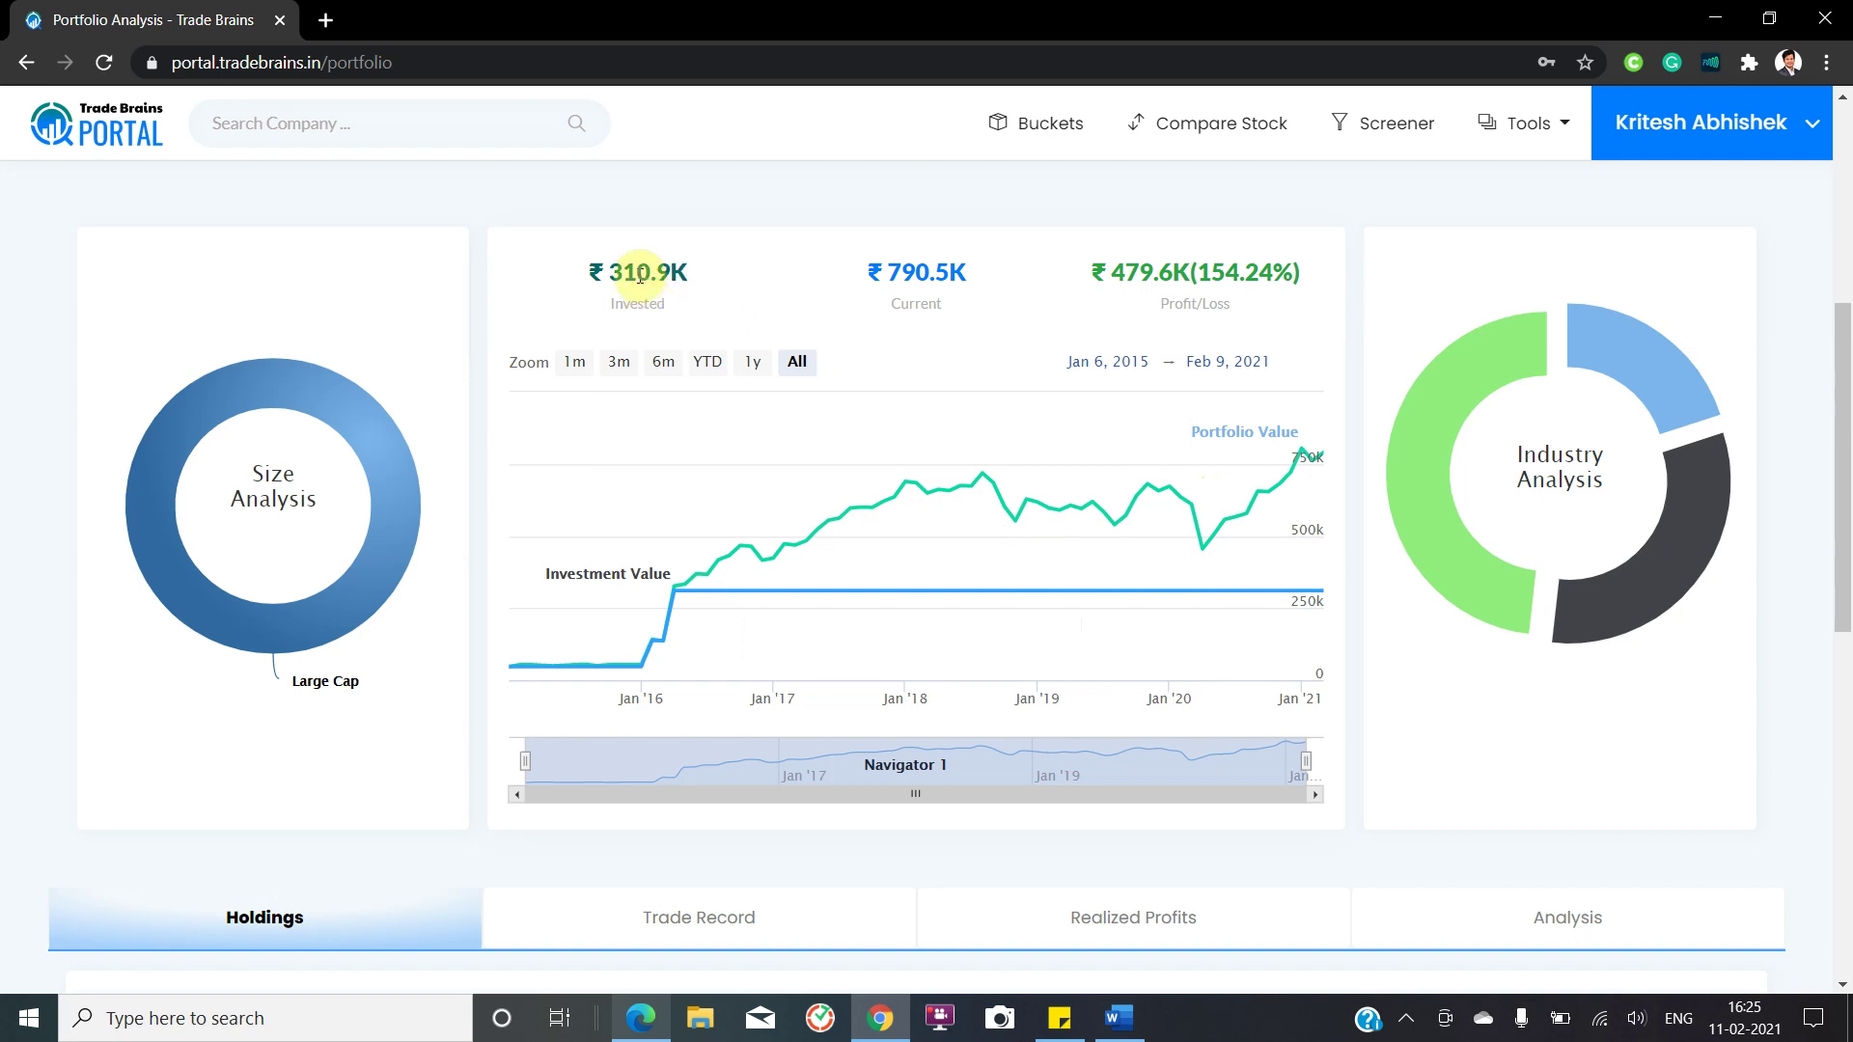
double_click(639, 277)
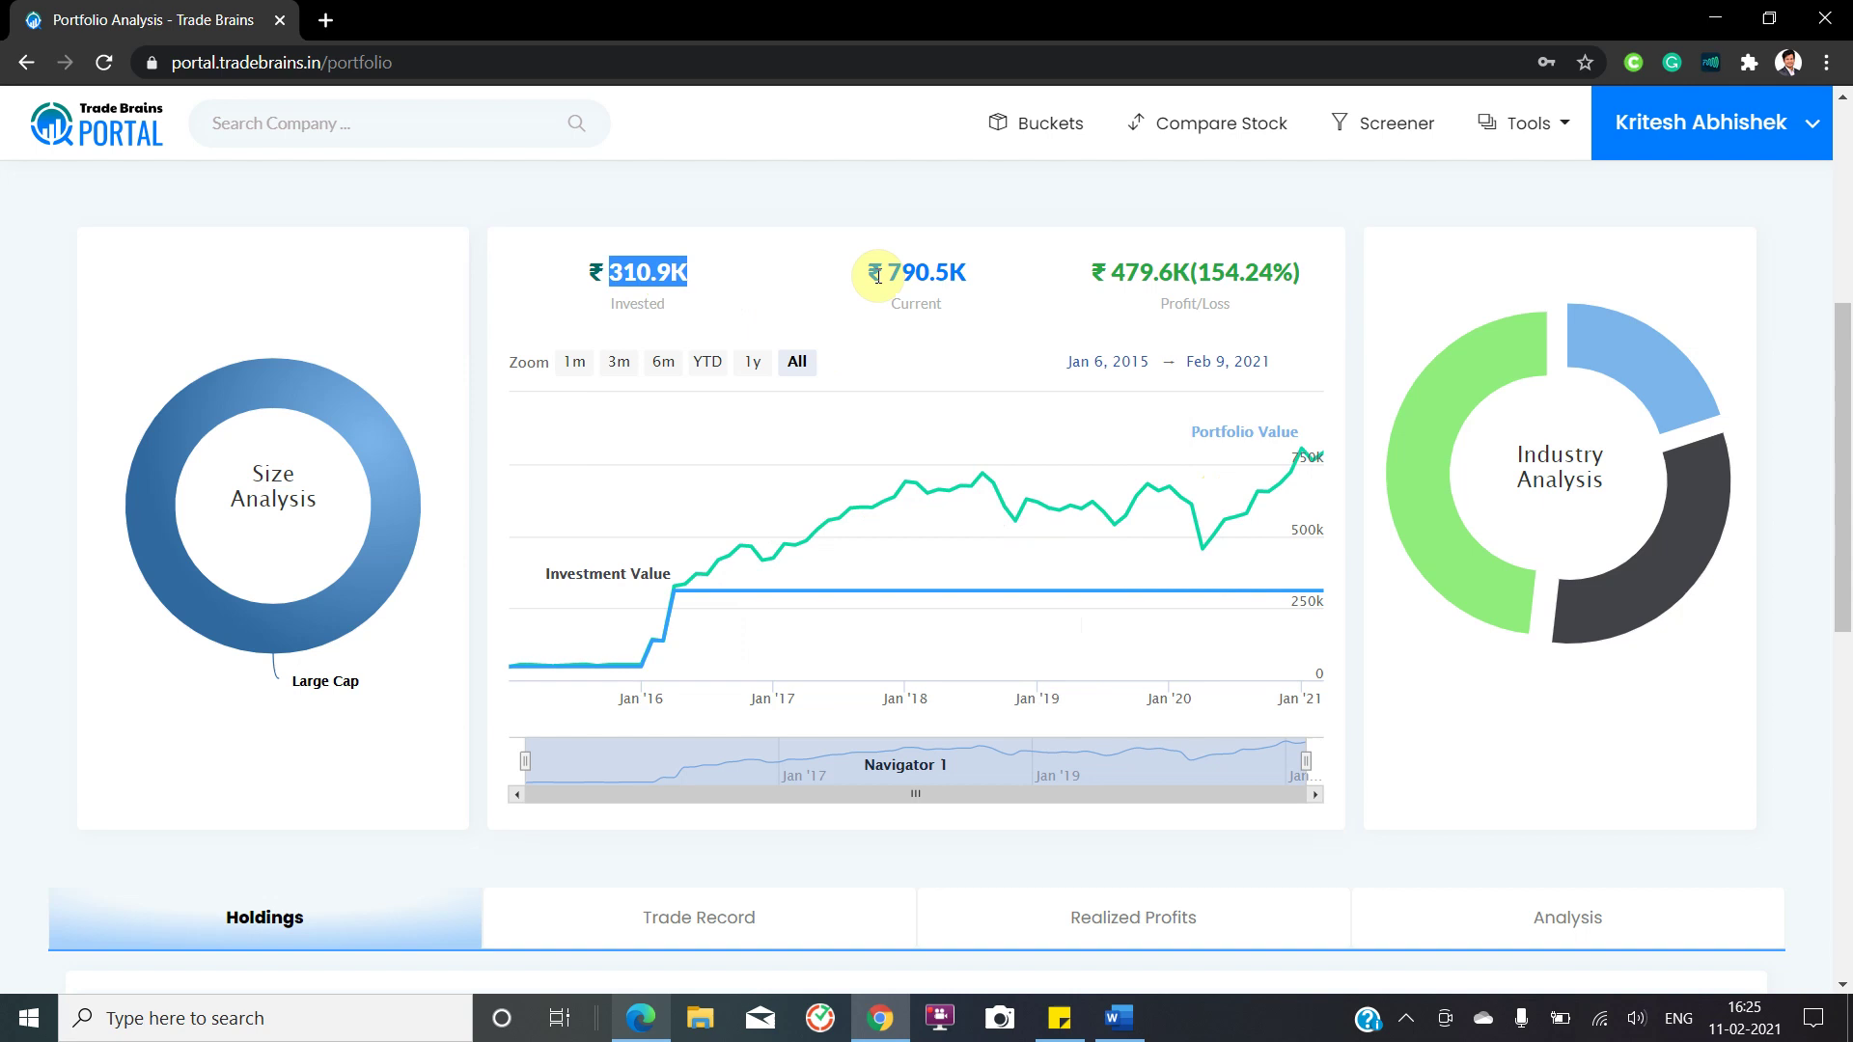
double_click(920, 301)
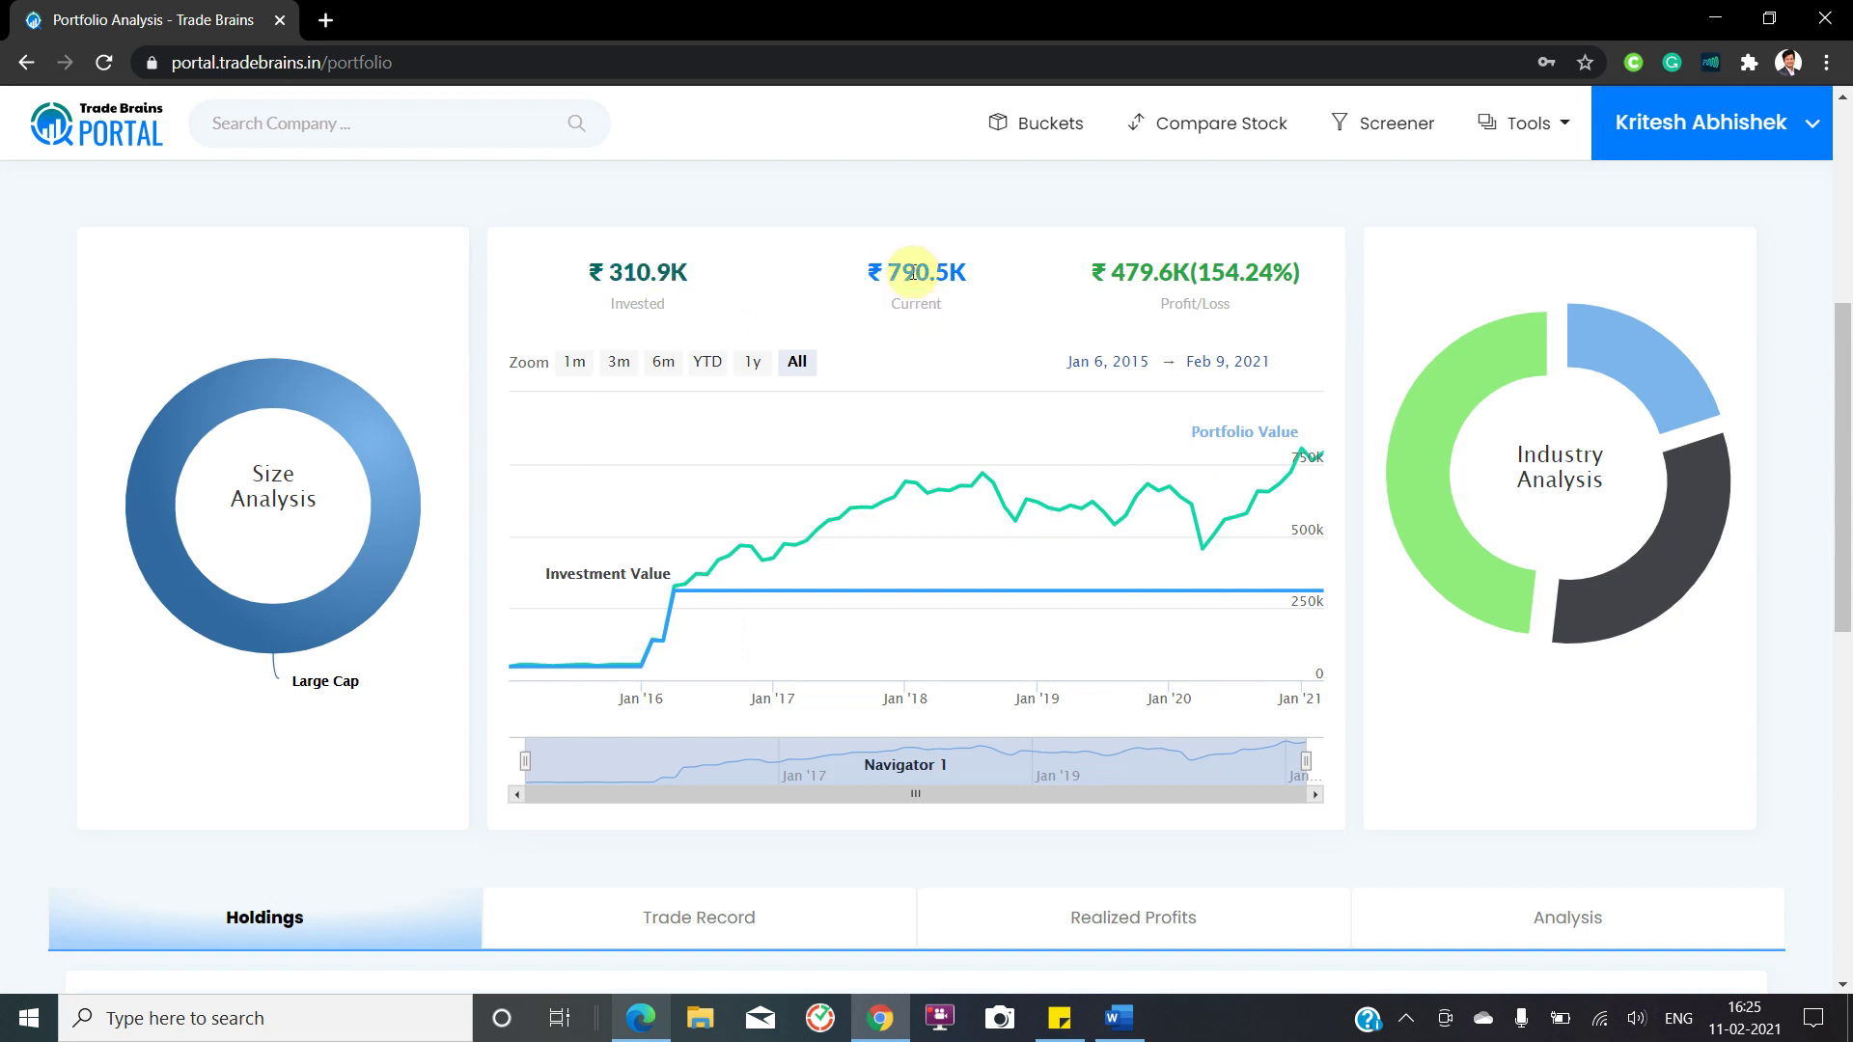
double_click(911, 272)
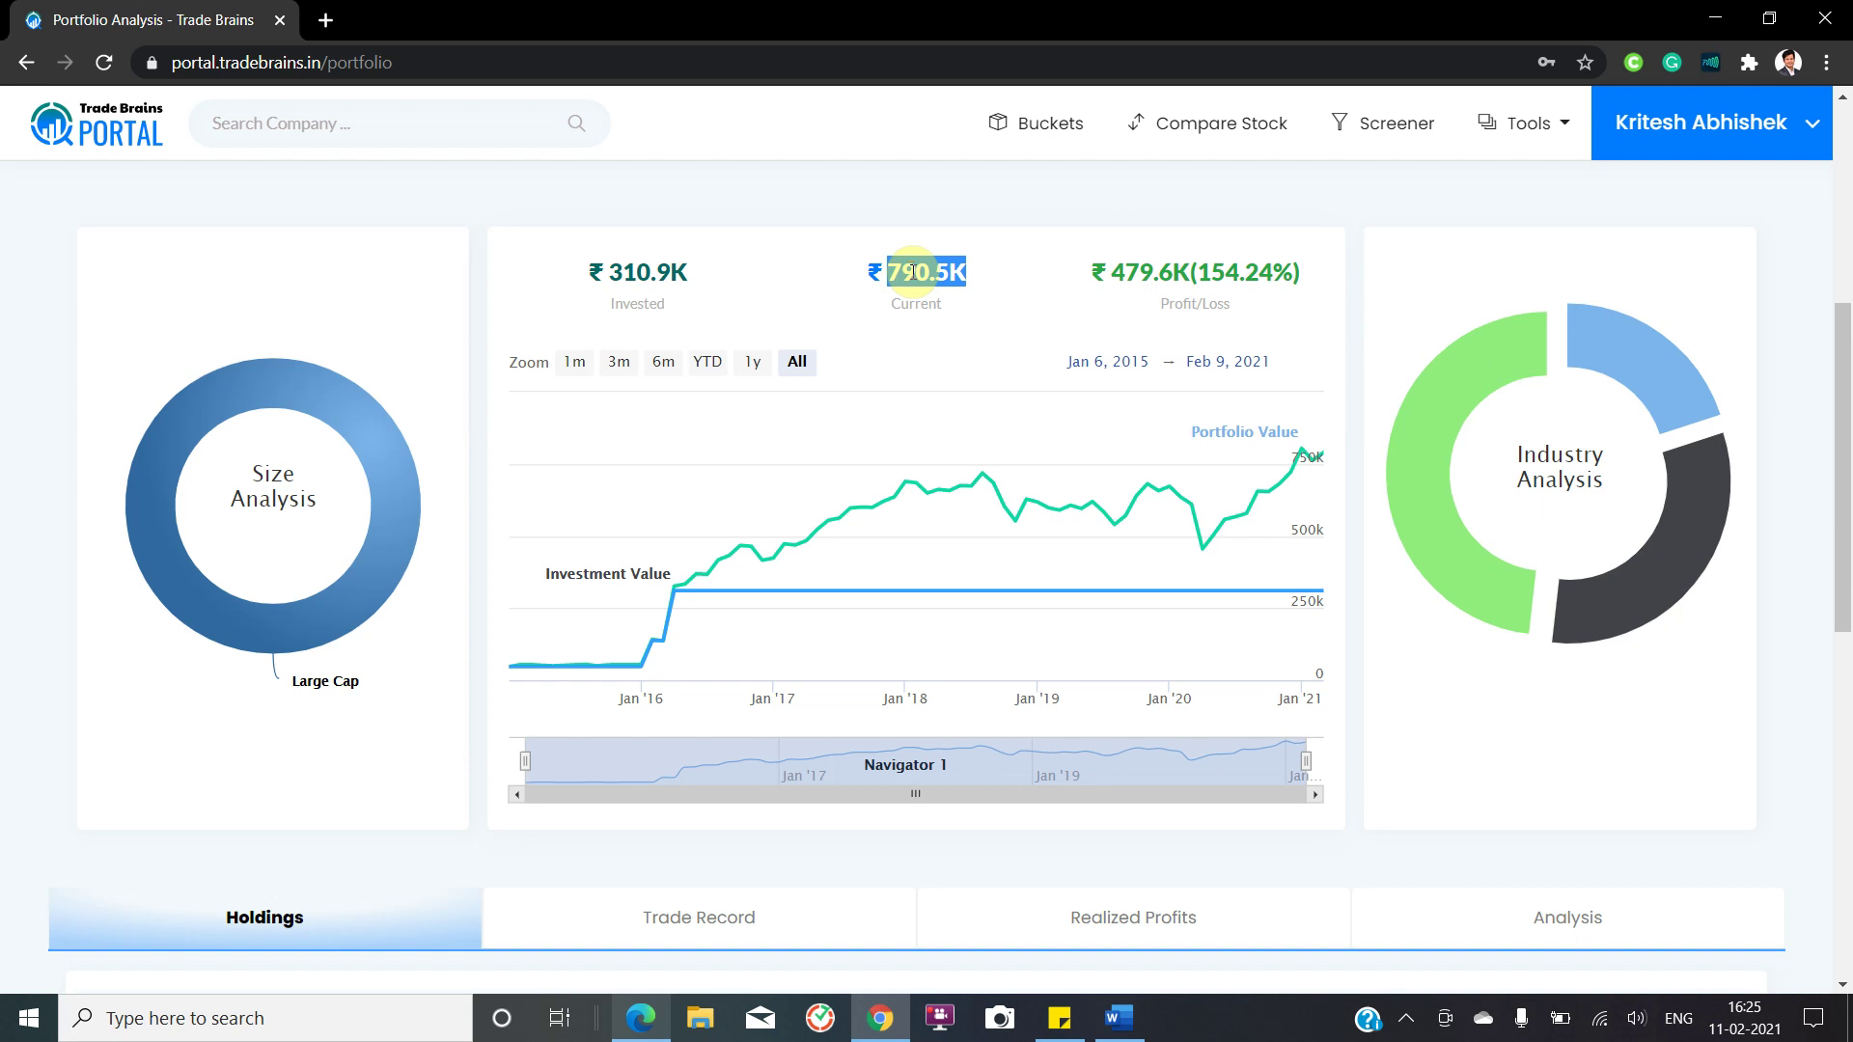
double_click(639, 273)
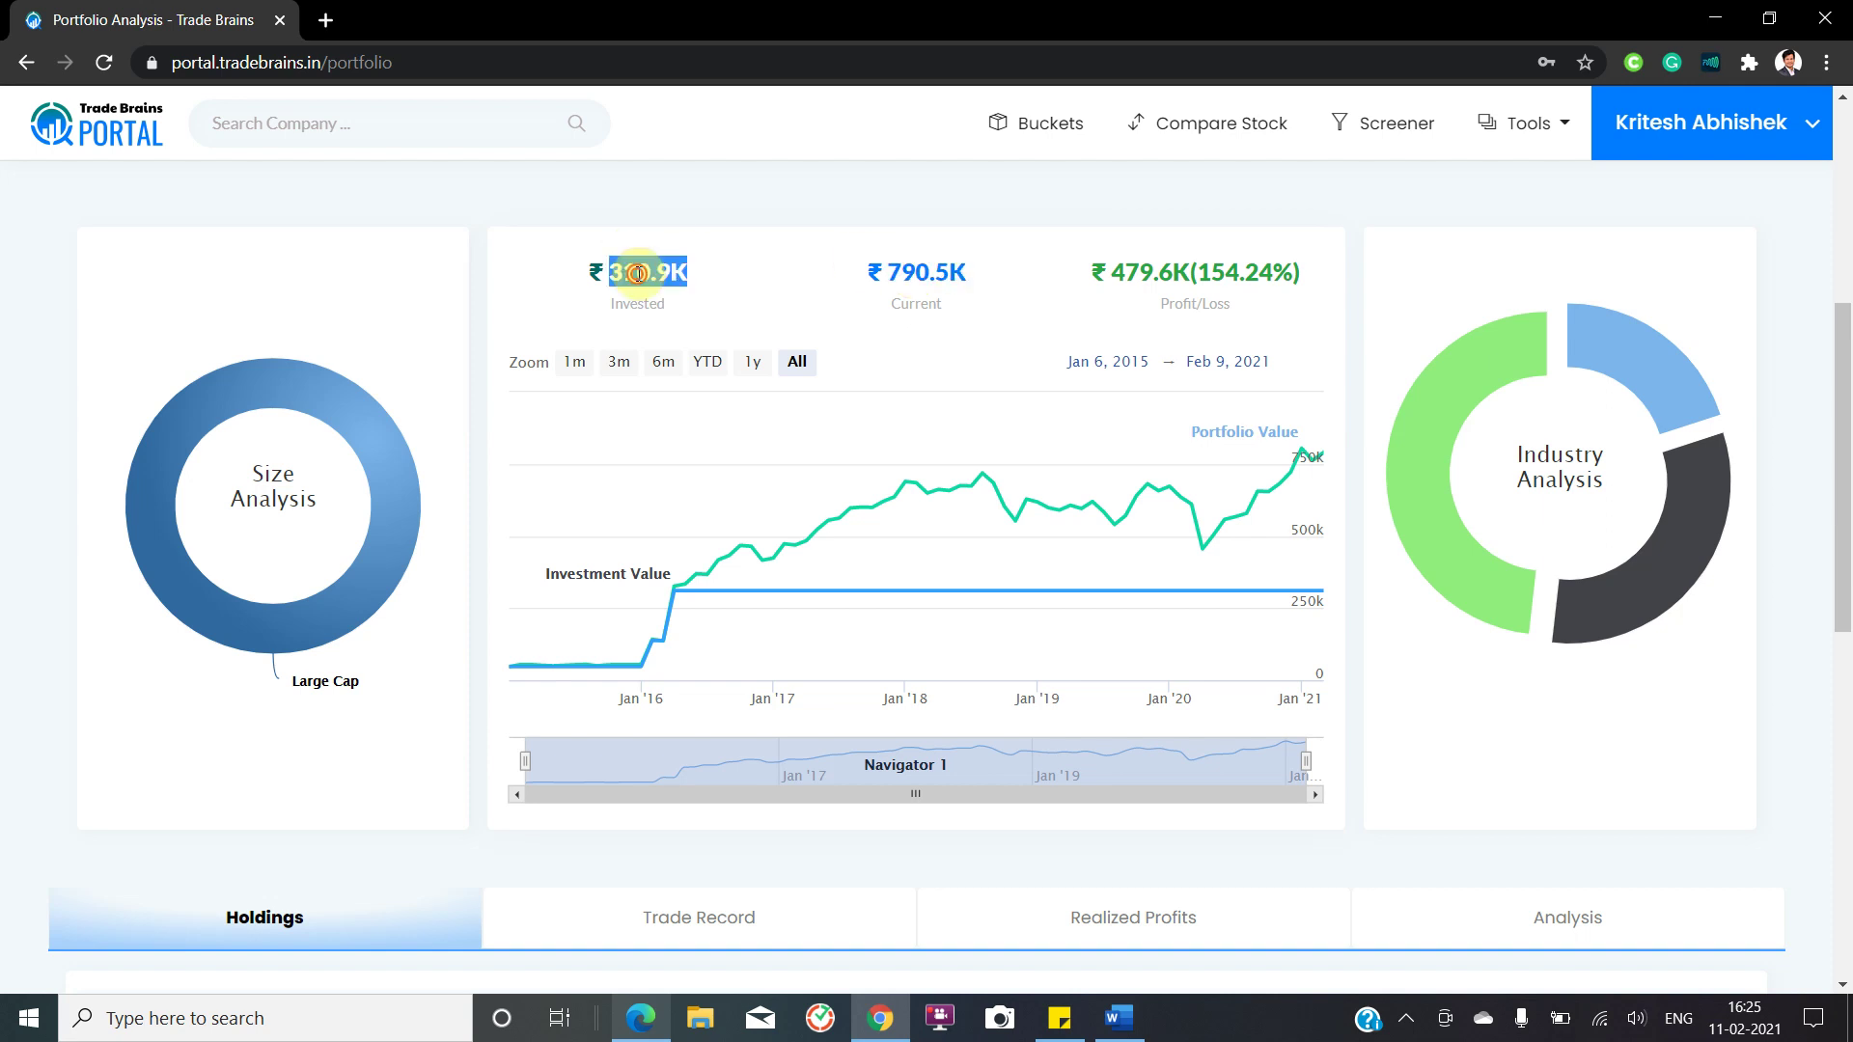
click(905, 274)
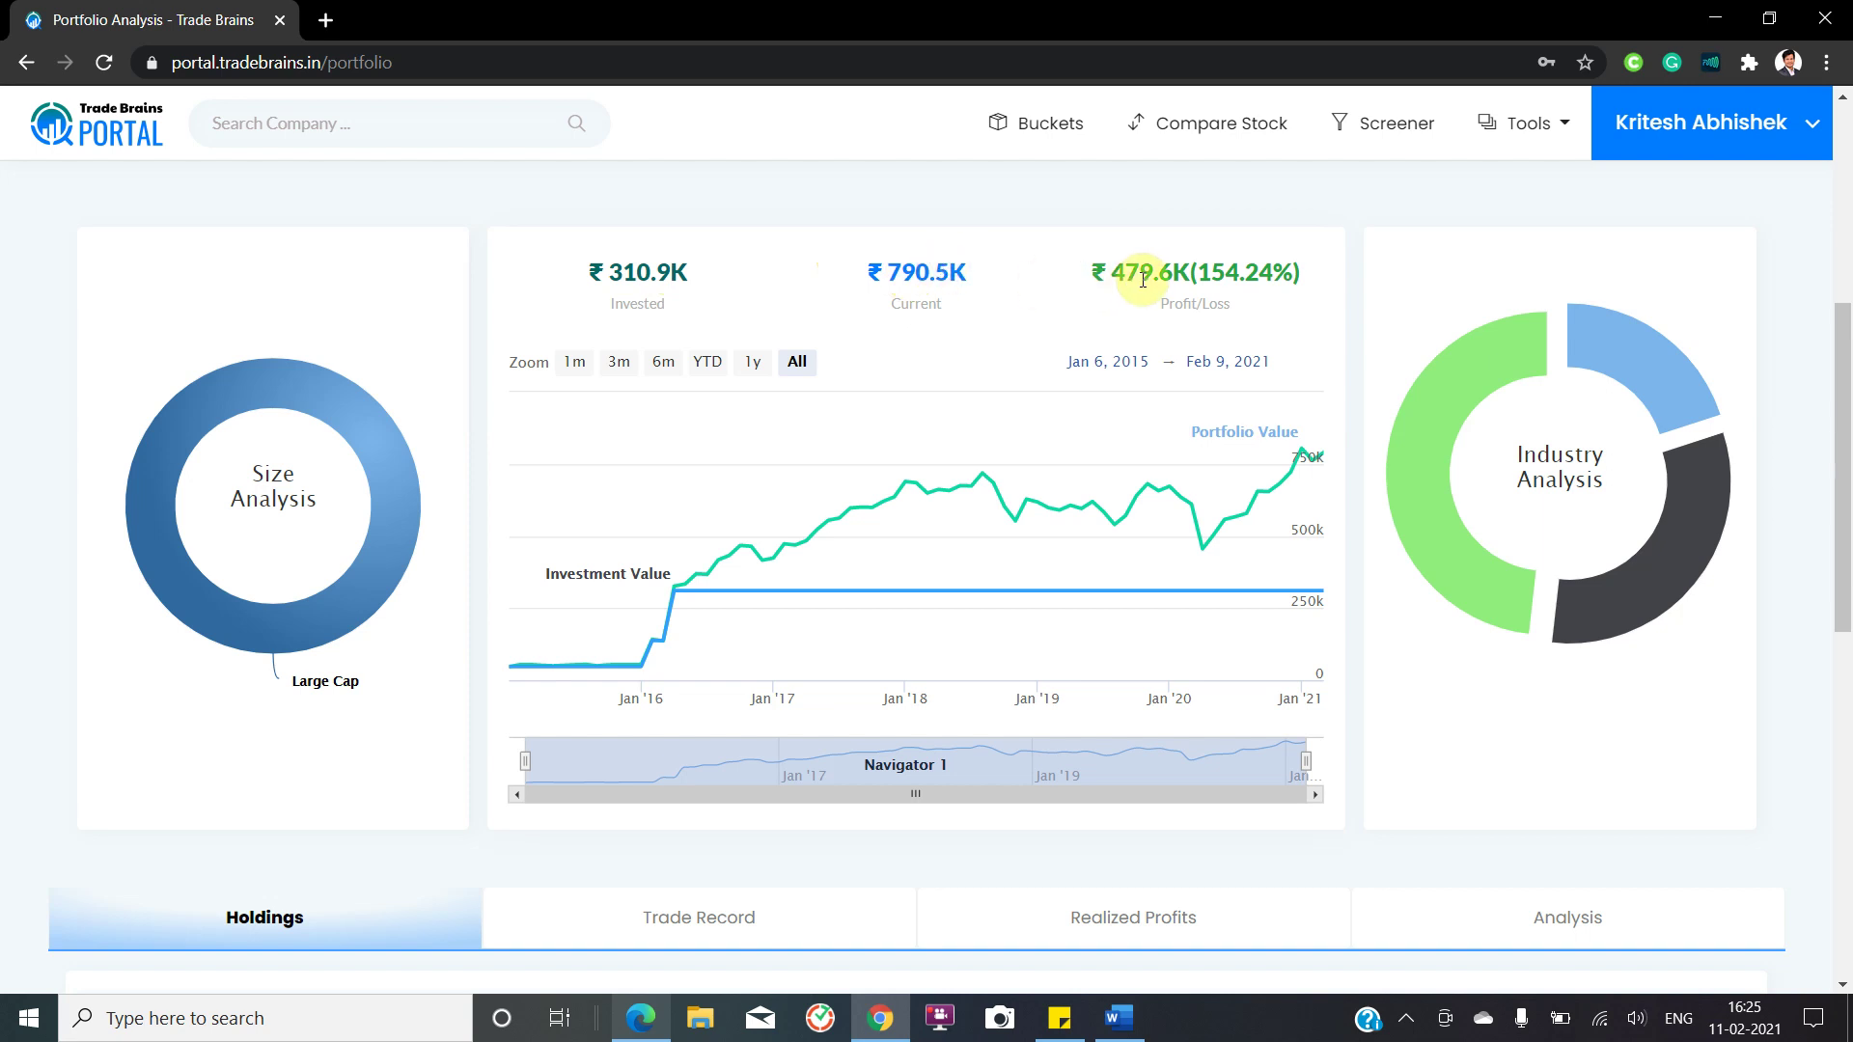
double_click(1174, 277)
click(1223, 257)
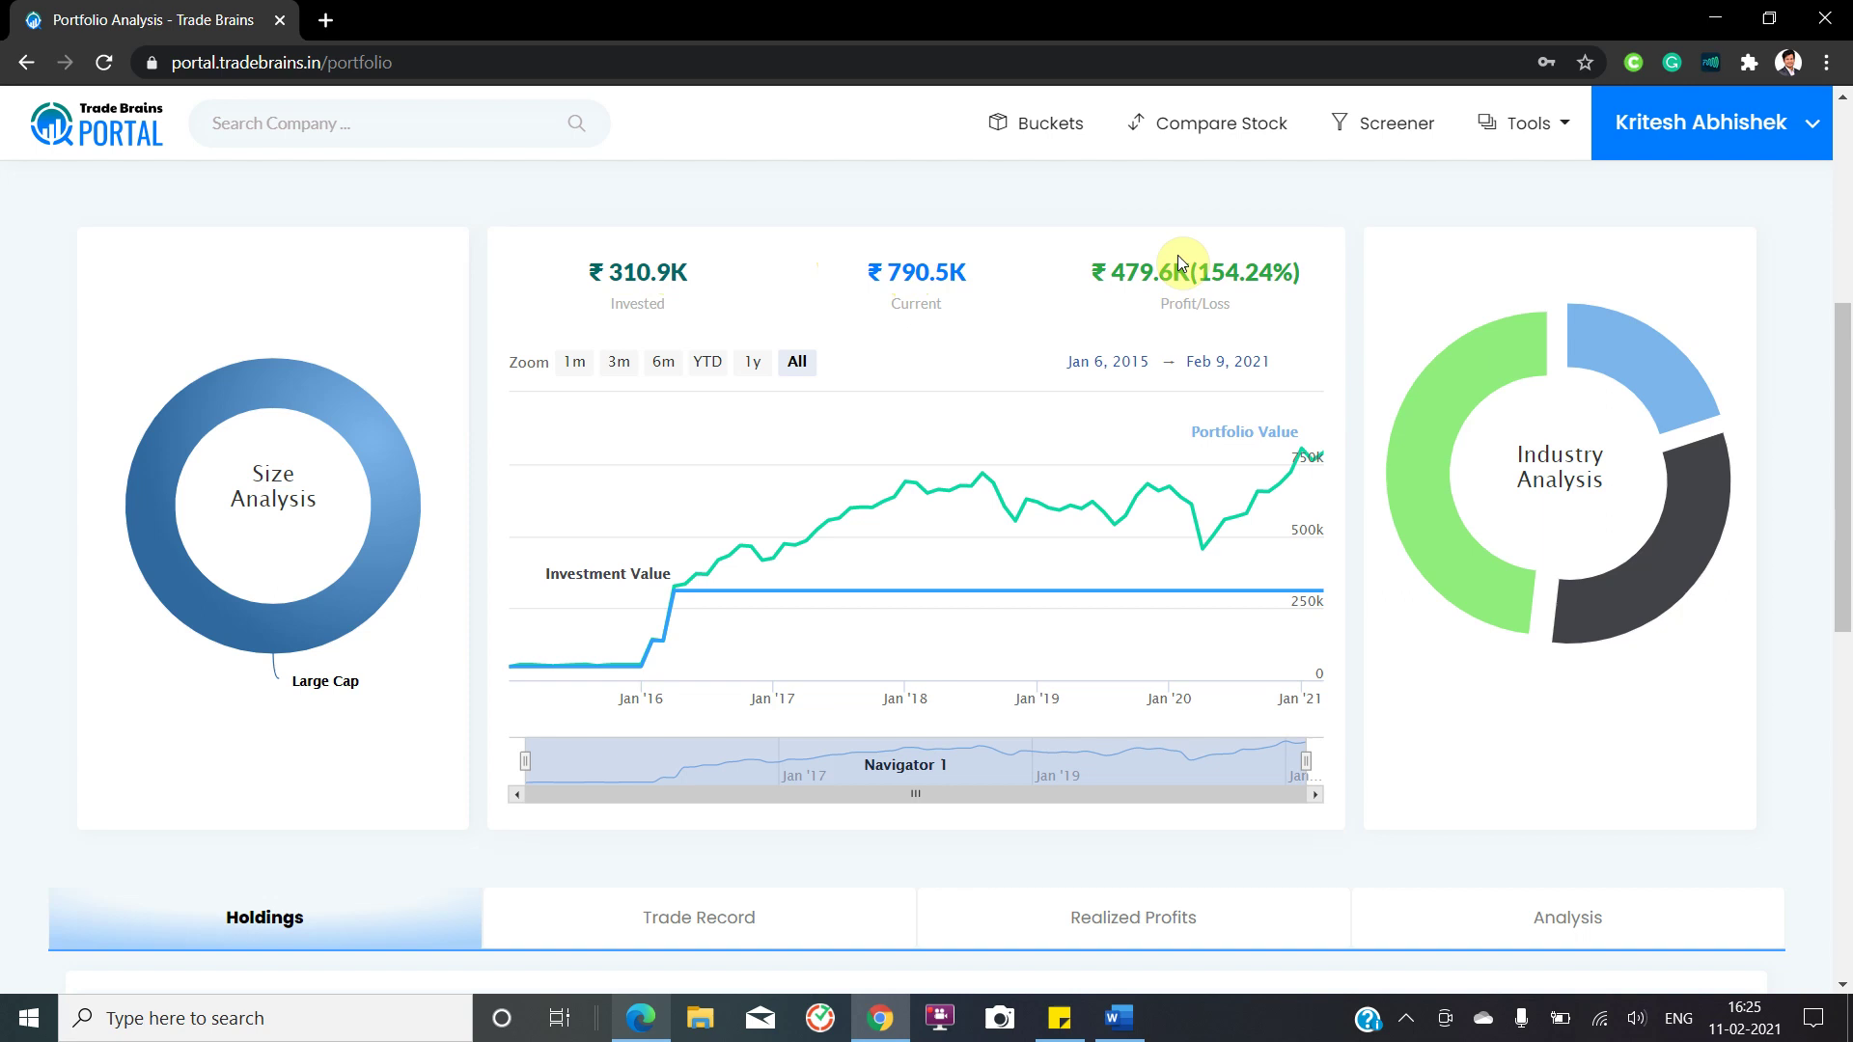
double_click(1156, 272)
double_click(1224, 270)
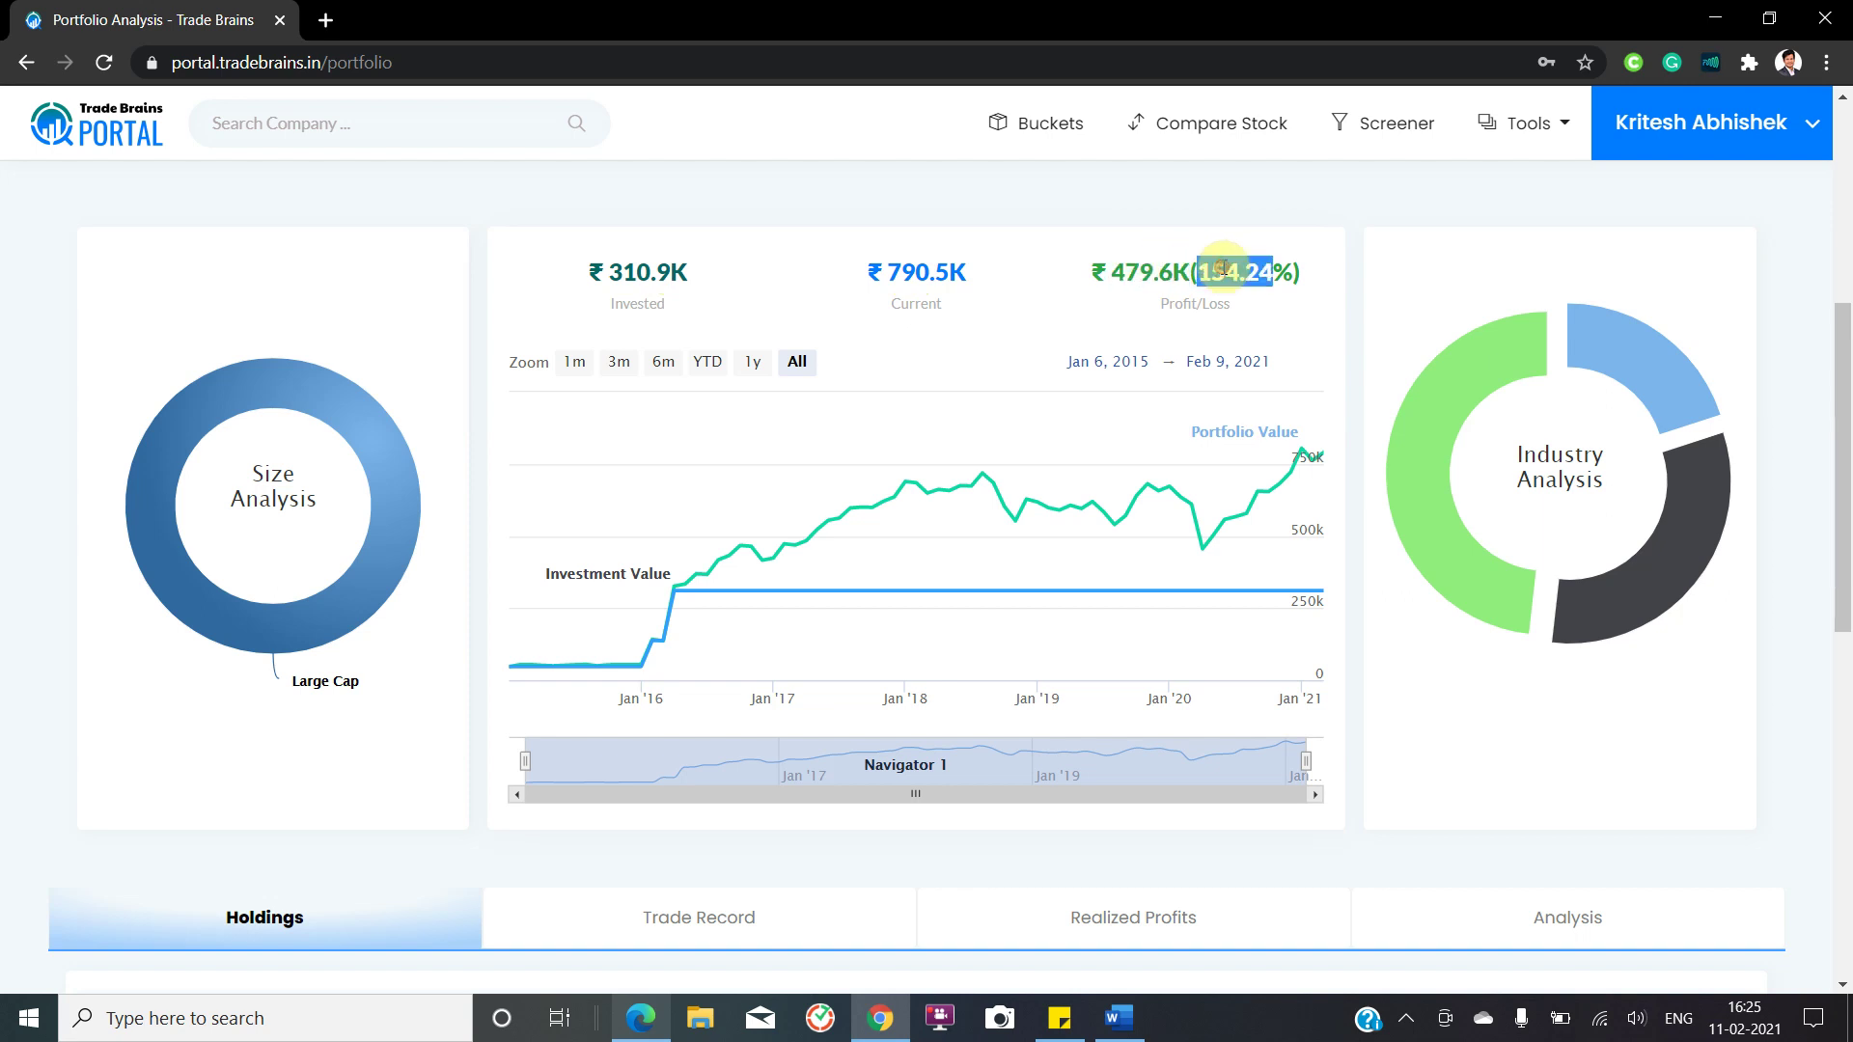
click(1277, 270)
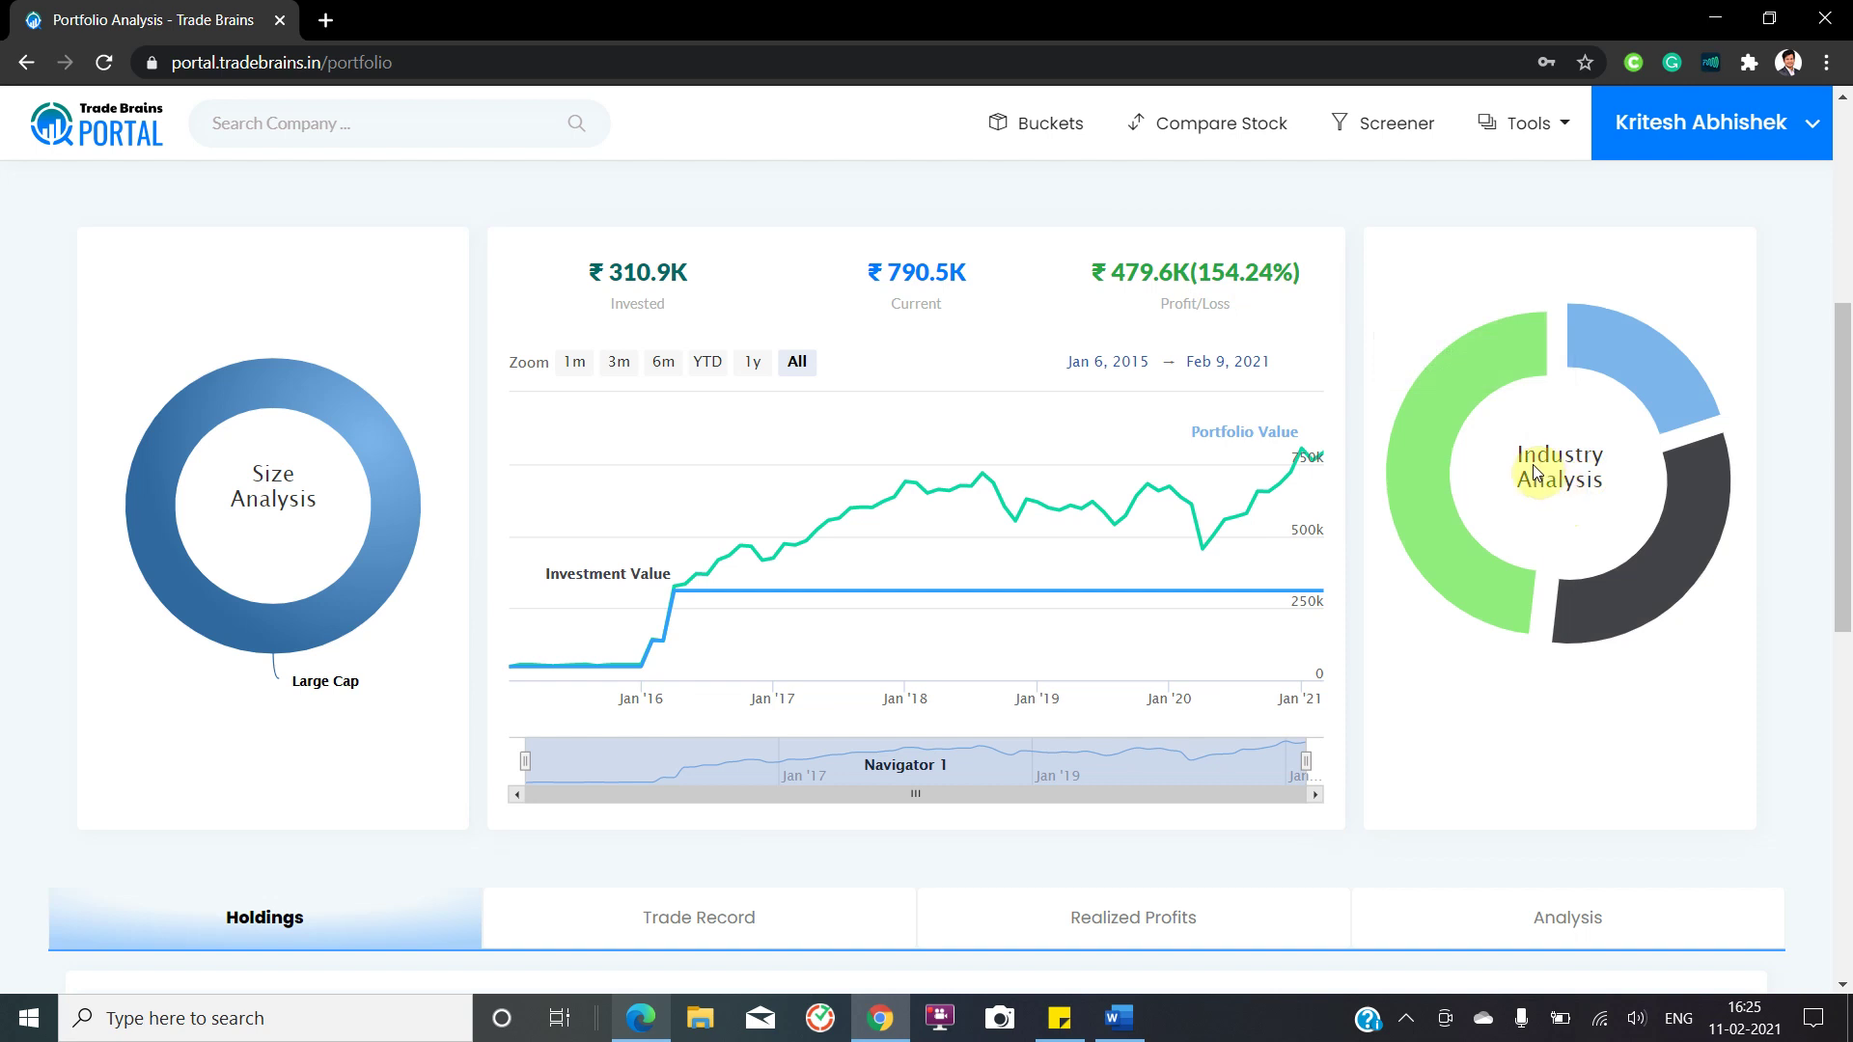
mouse_move(1489, 399)
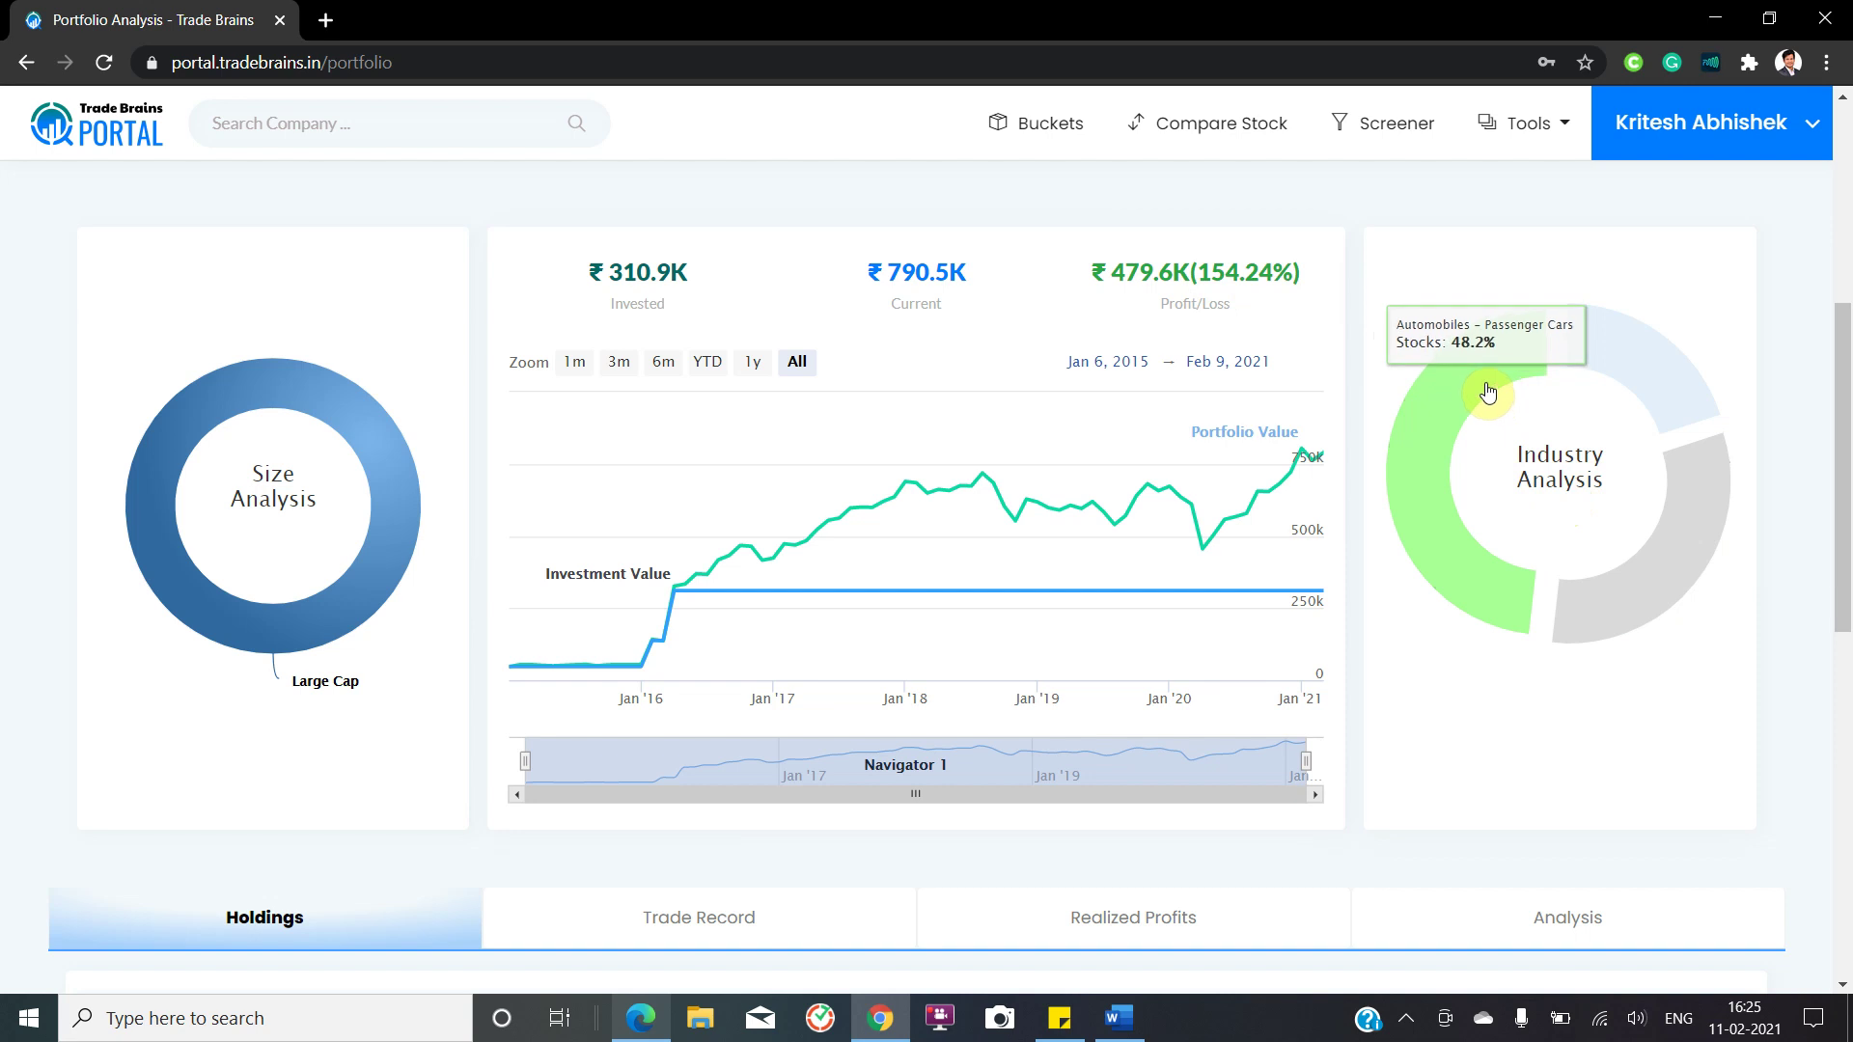
mouse_move(1610, 365)
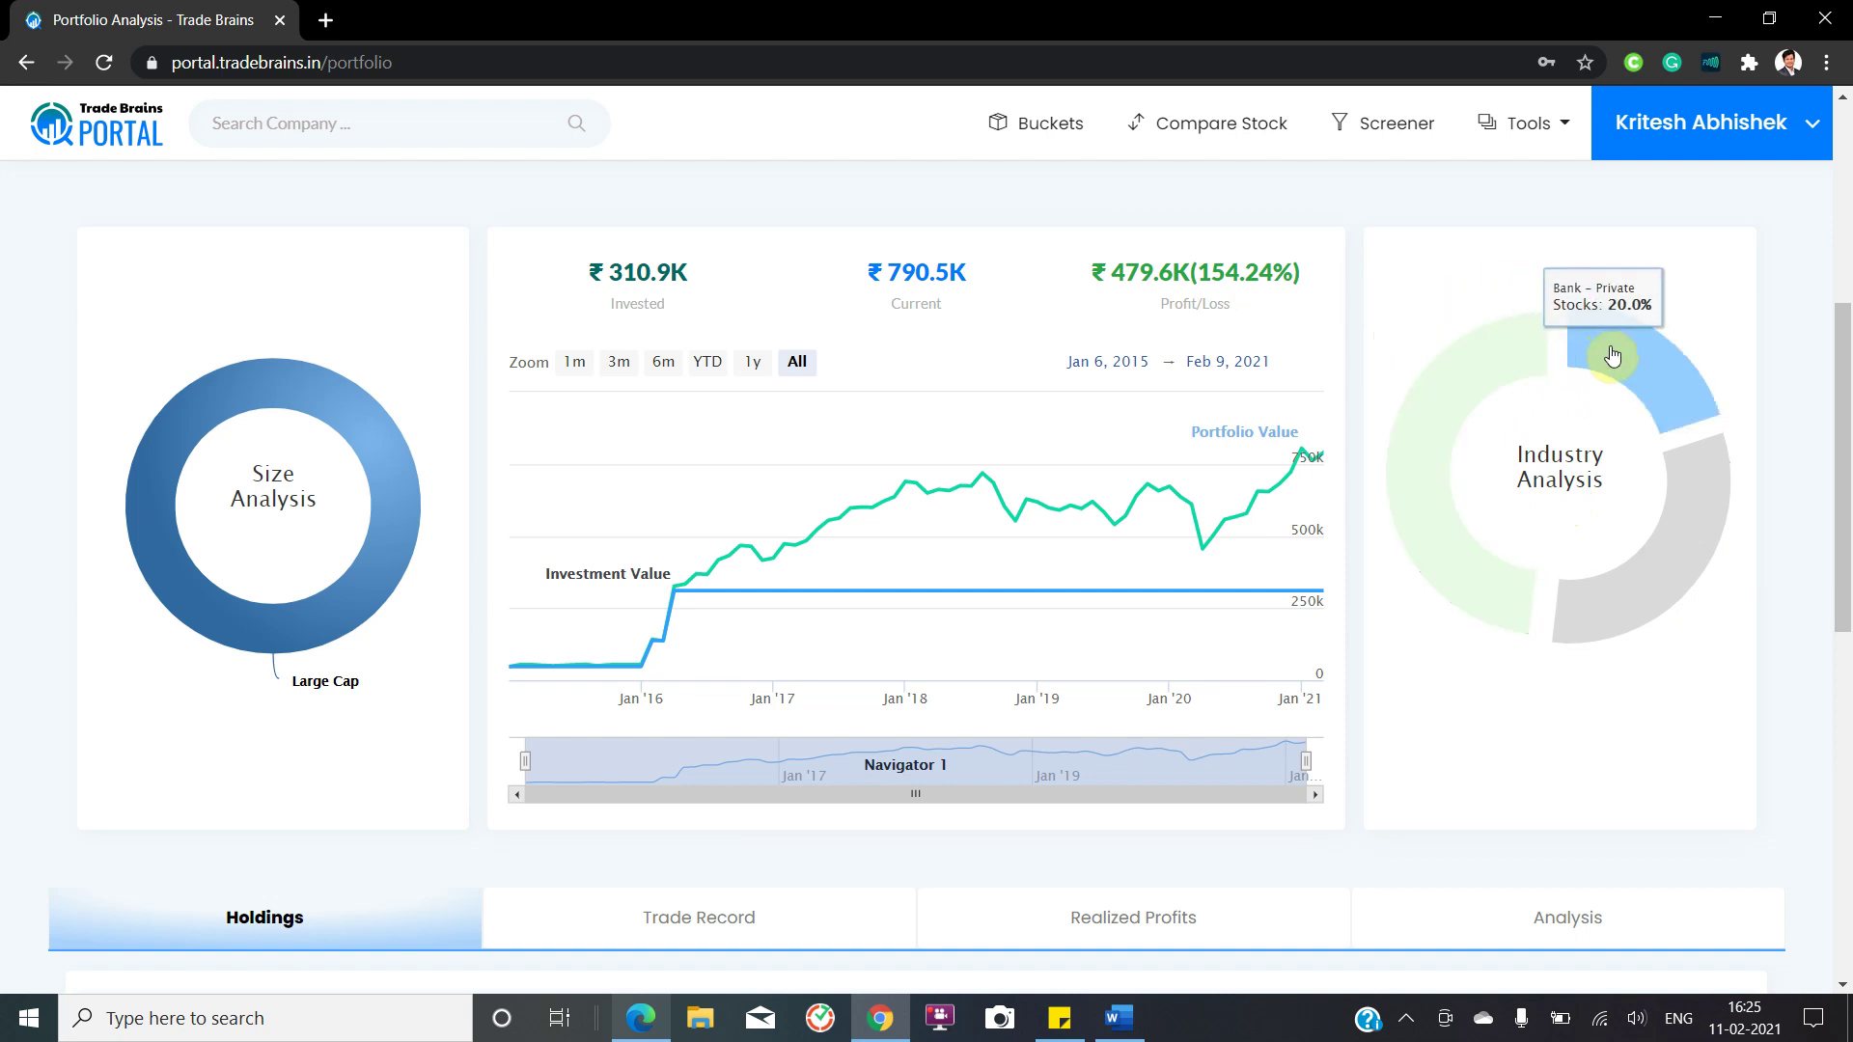
mouse_move(1698, 459)
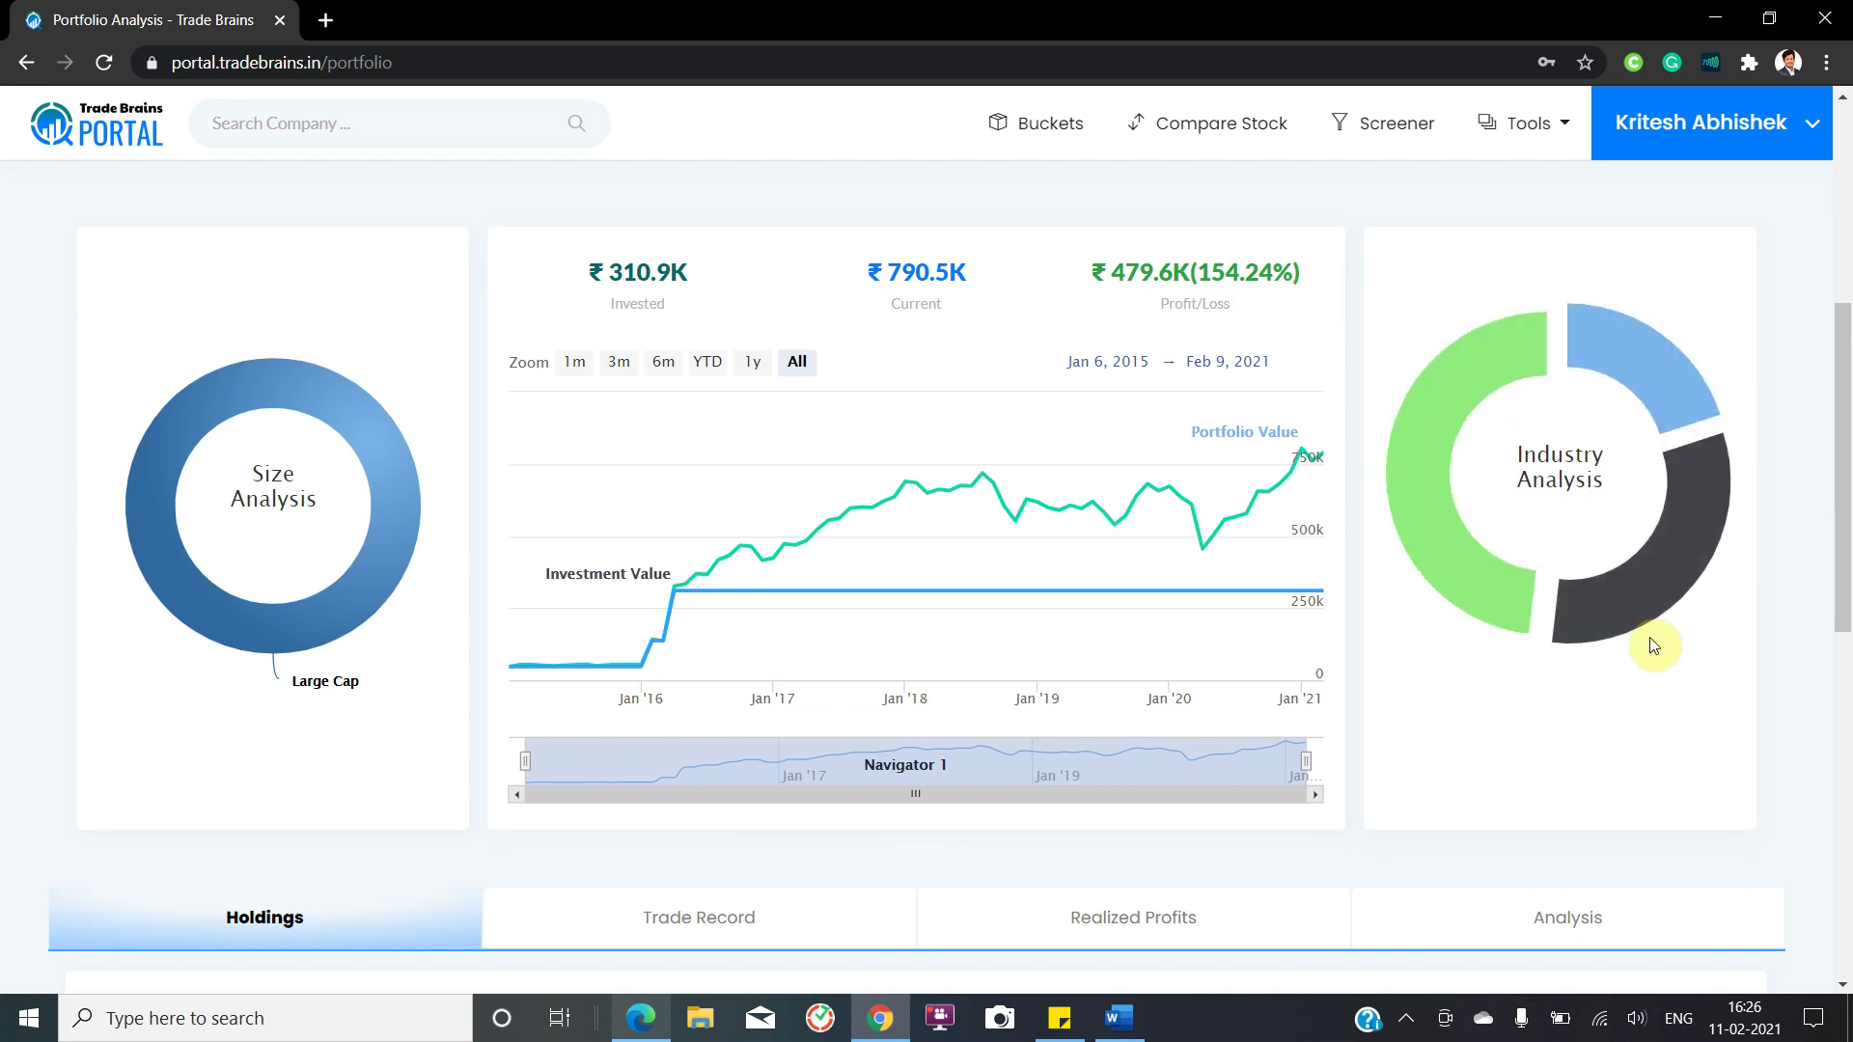
scroll(1653, 645, down, 3)
scroll(1653, 645, up, 4)
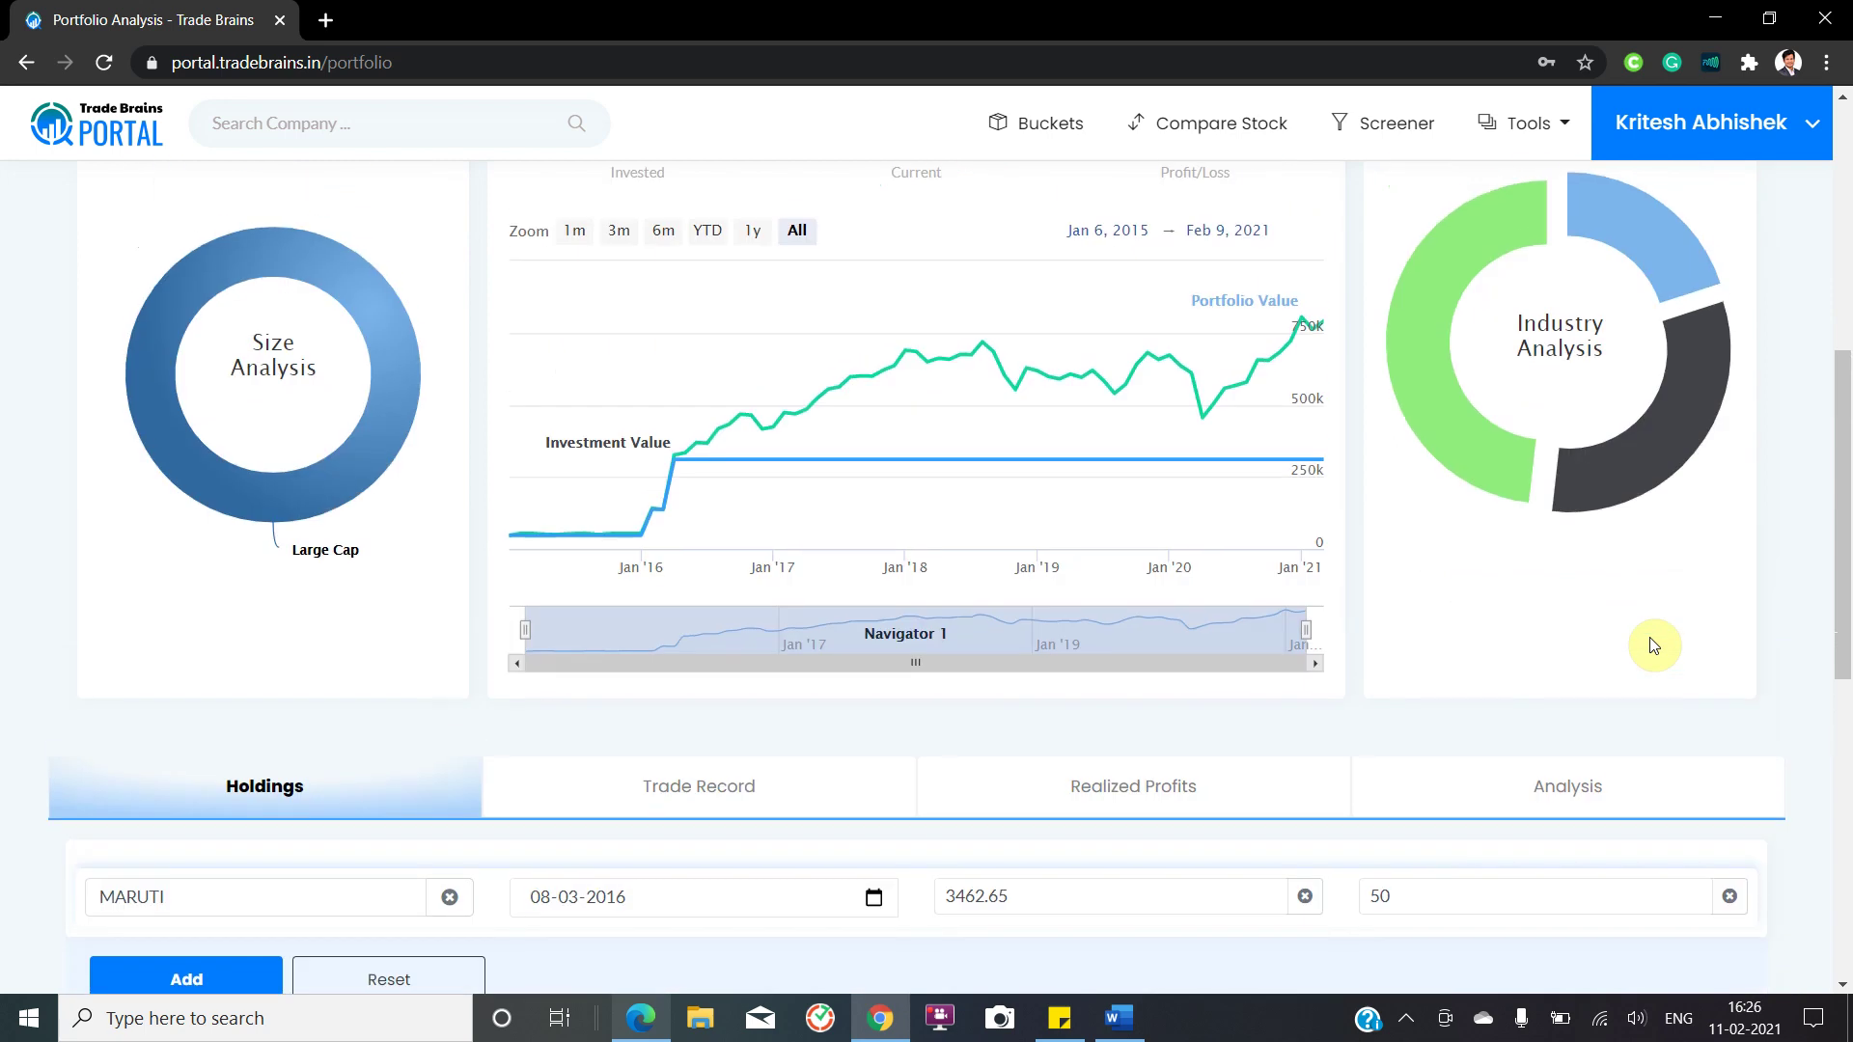
scroll(1650, 643, down, 7)
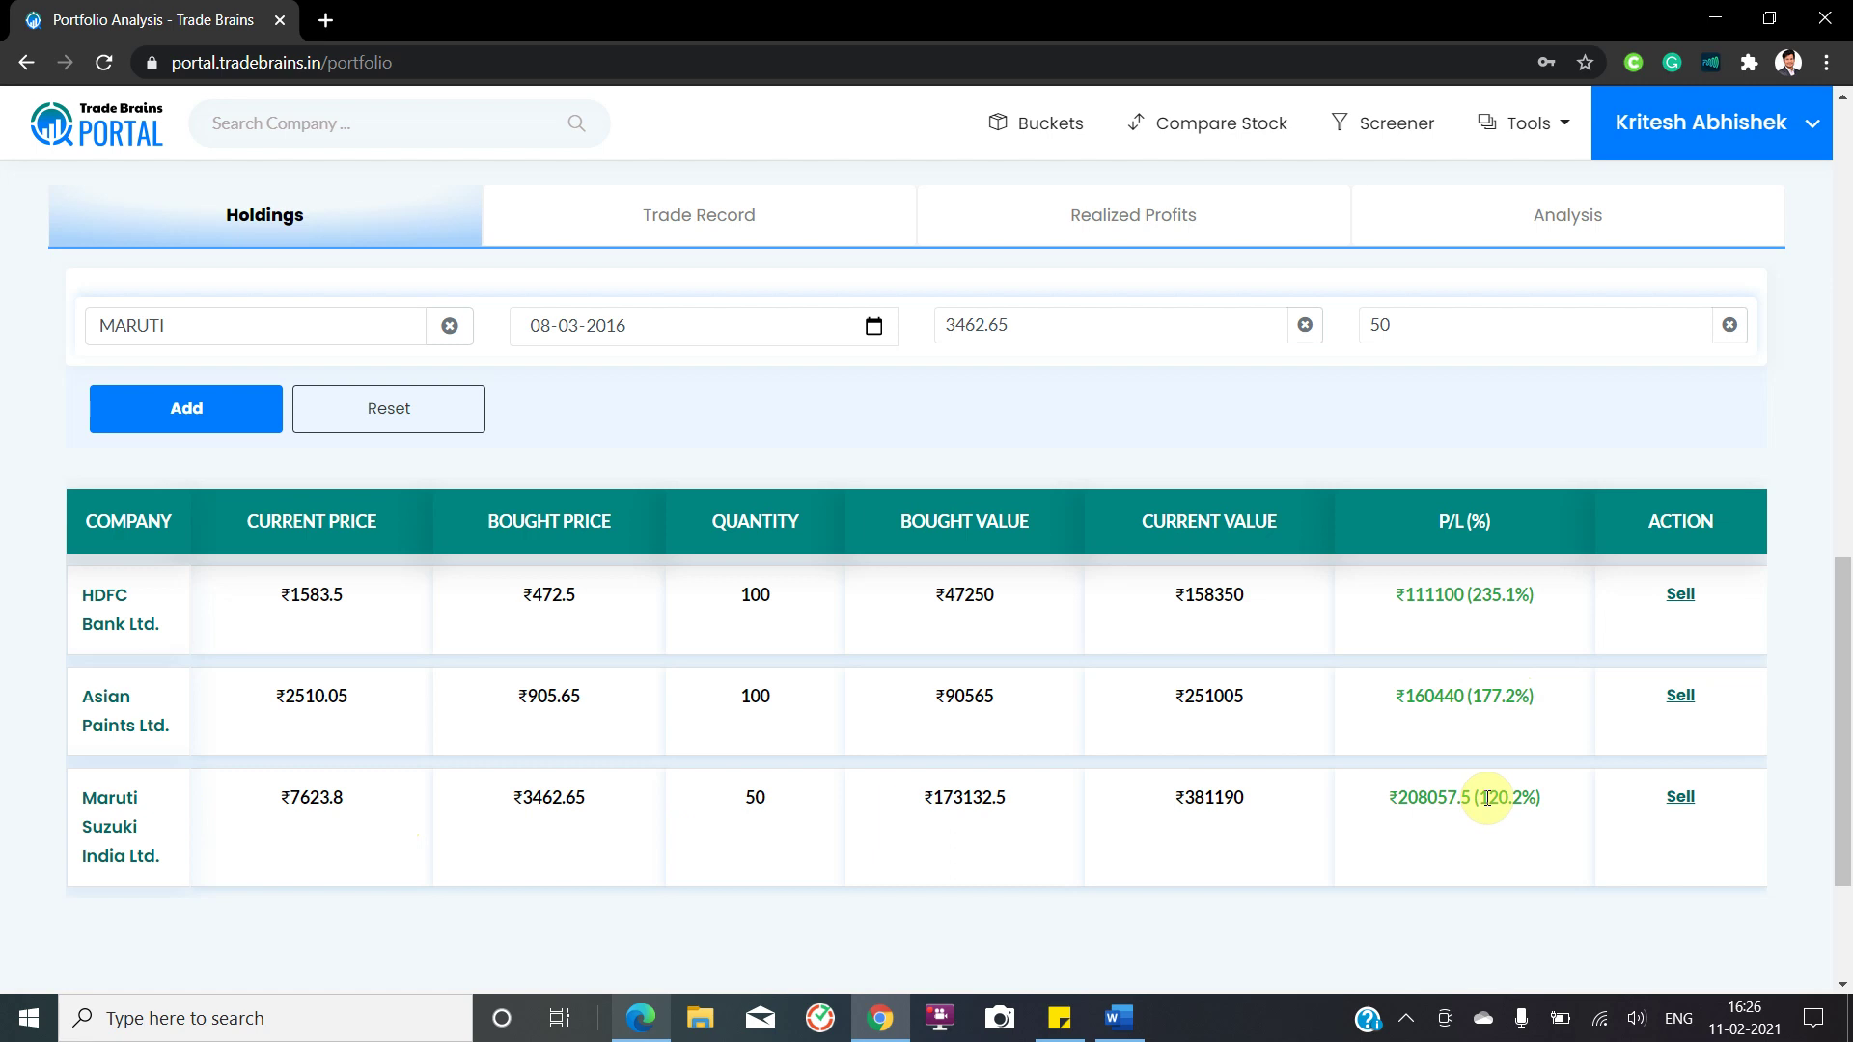
scroll(1487, 798, up, 3)
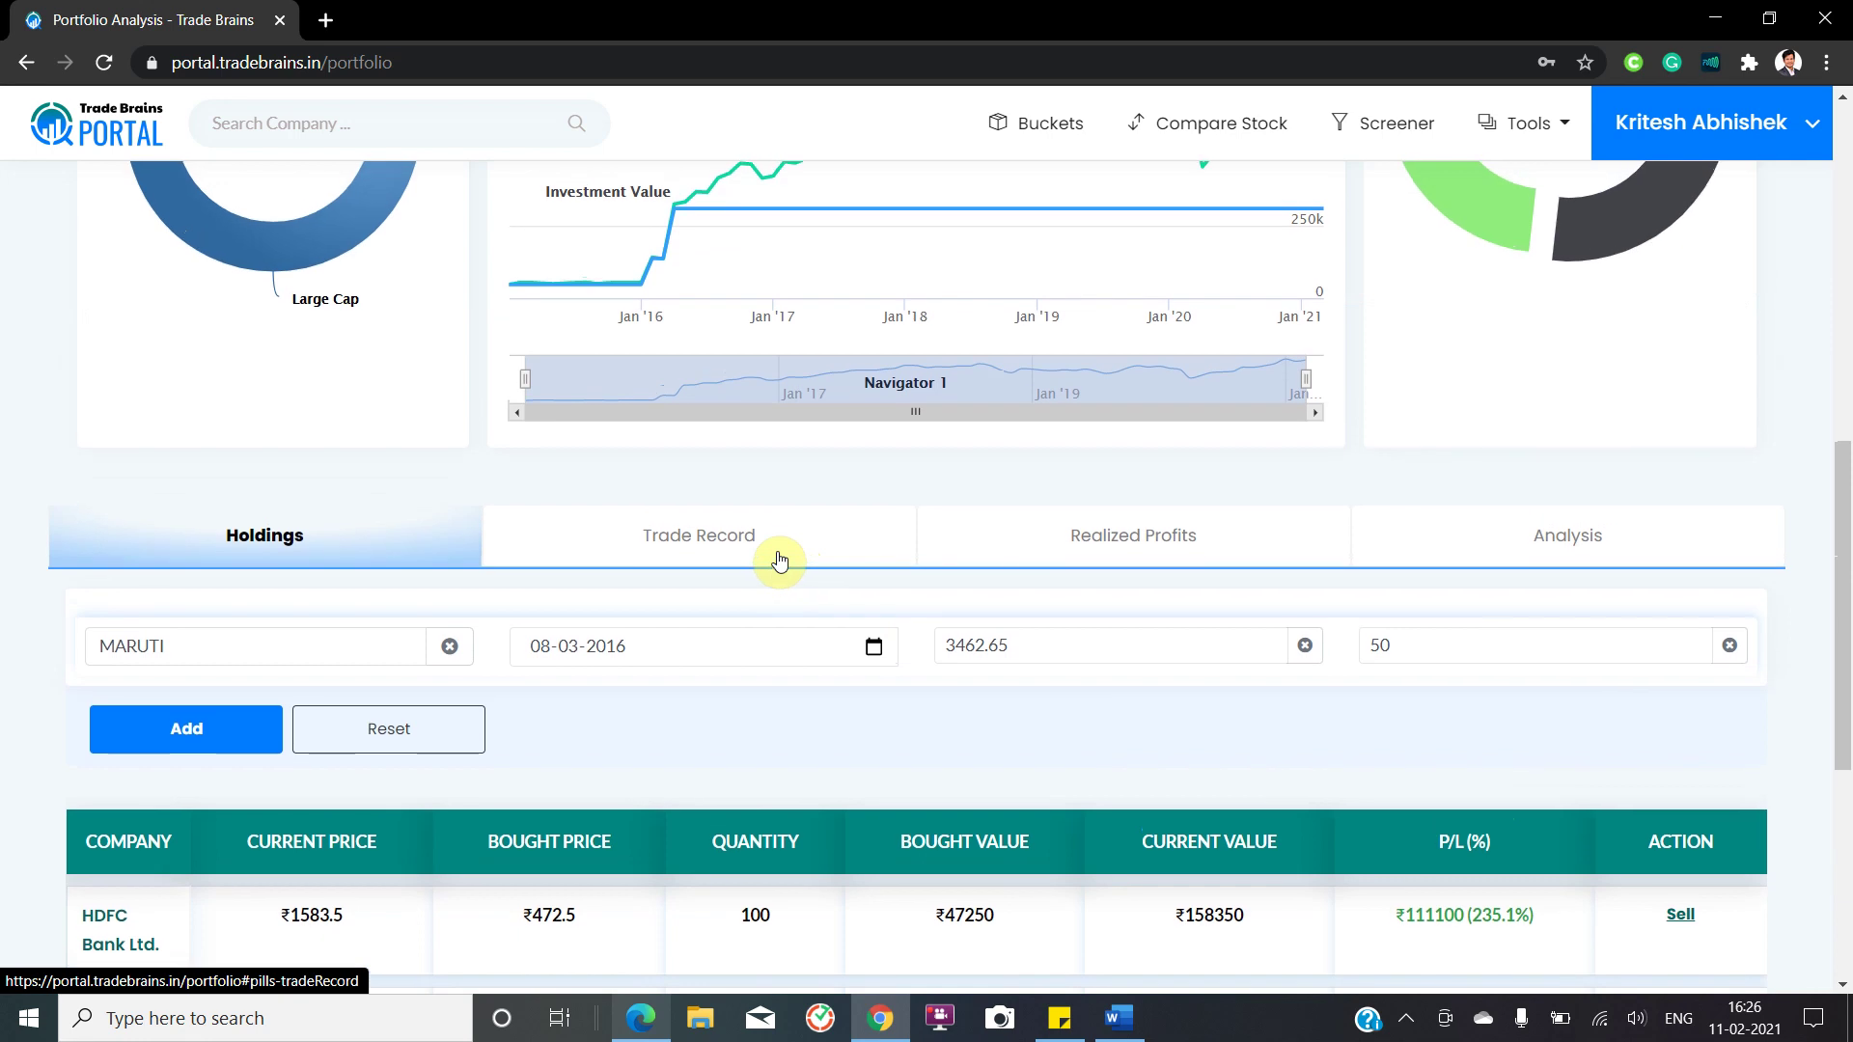
Step: Review the buys in Trade Record, then view the still-empty Realized Profits table
click(779, 560)
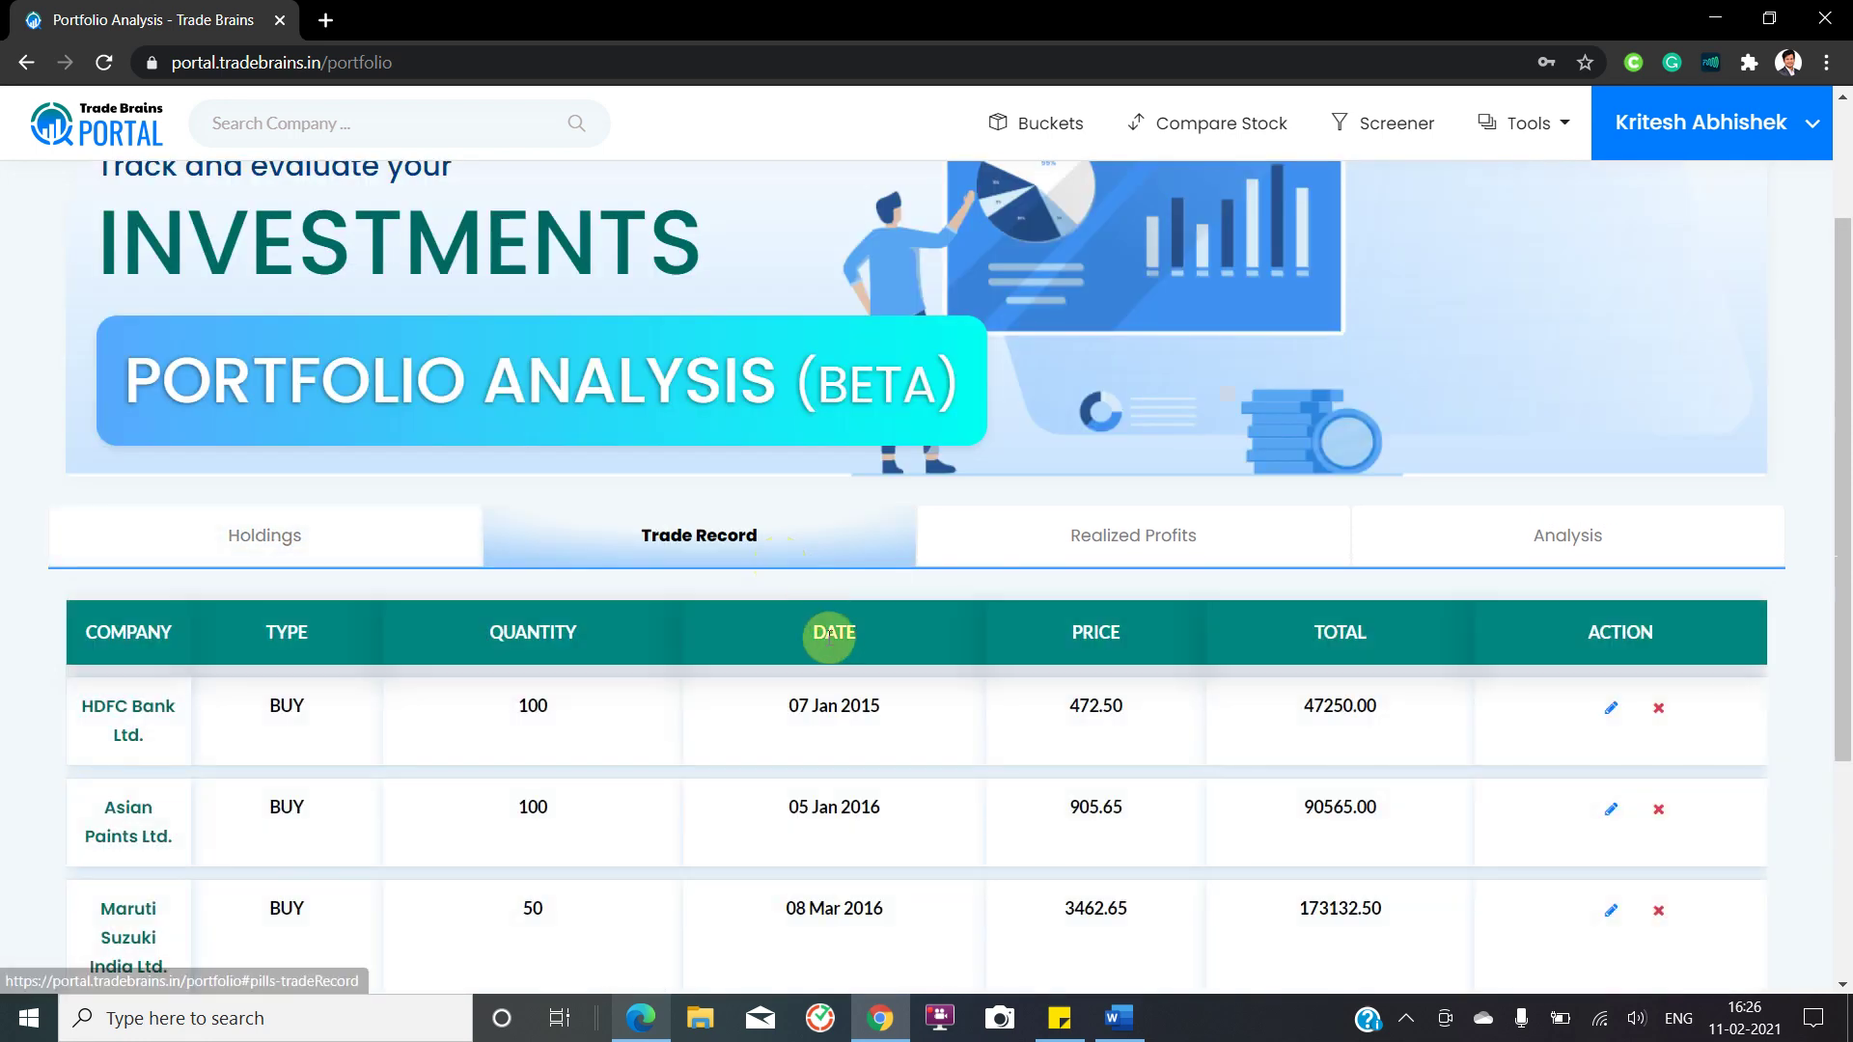
scroll(827, 628, down, 2)
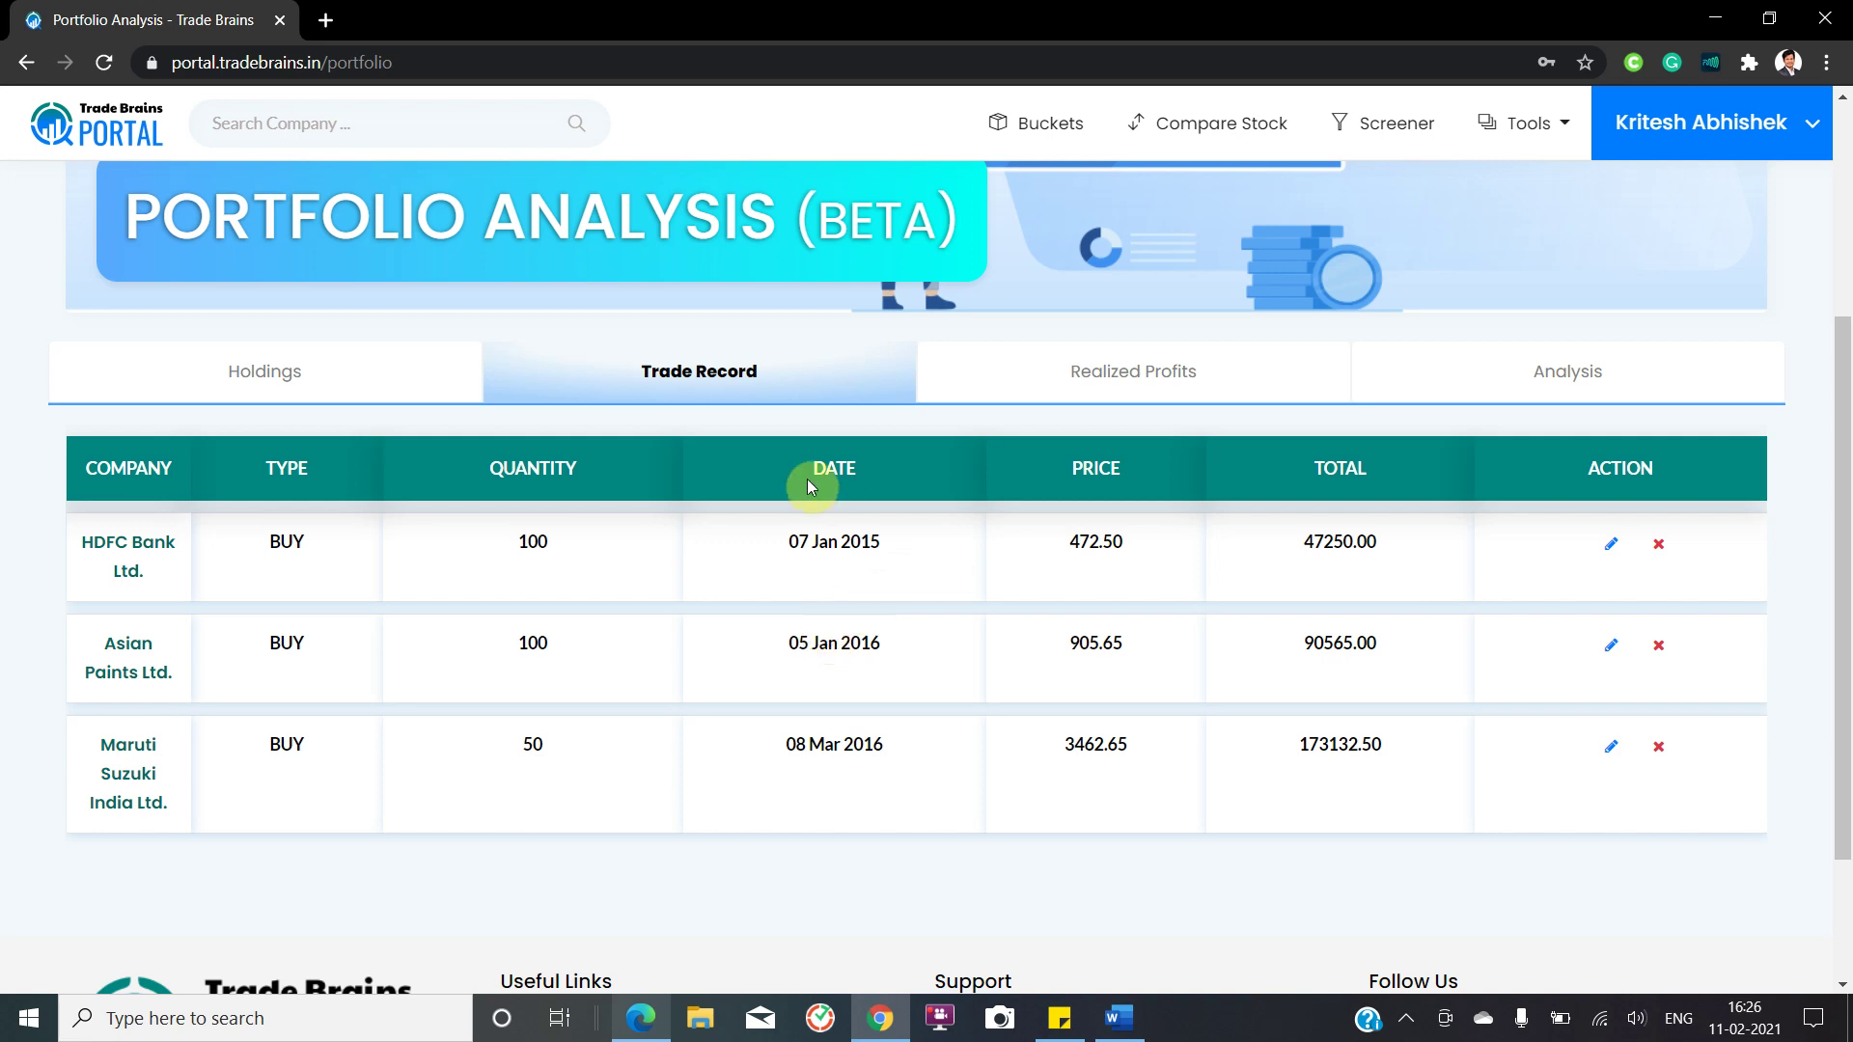
click(1042, 389)
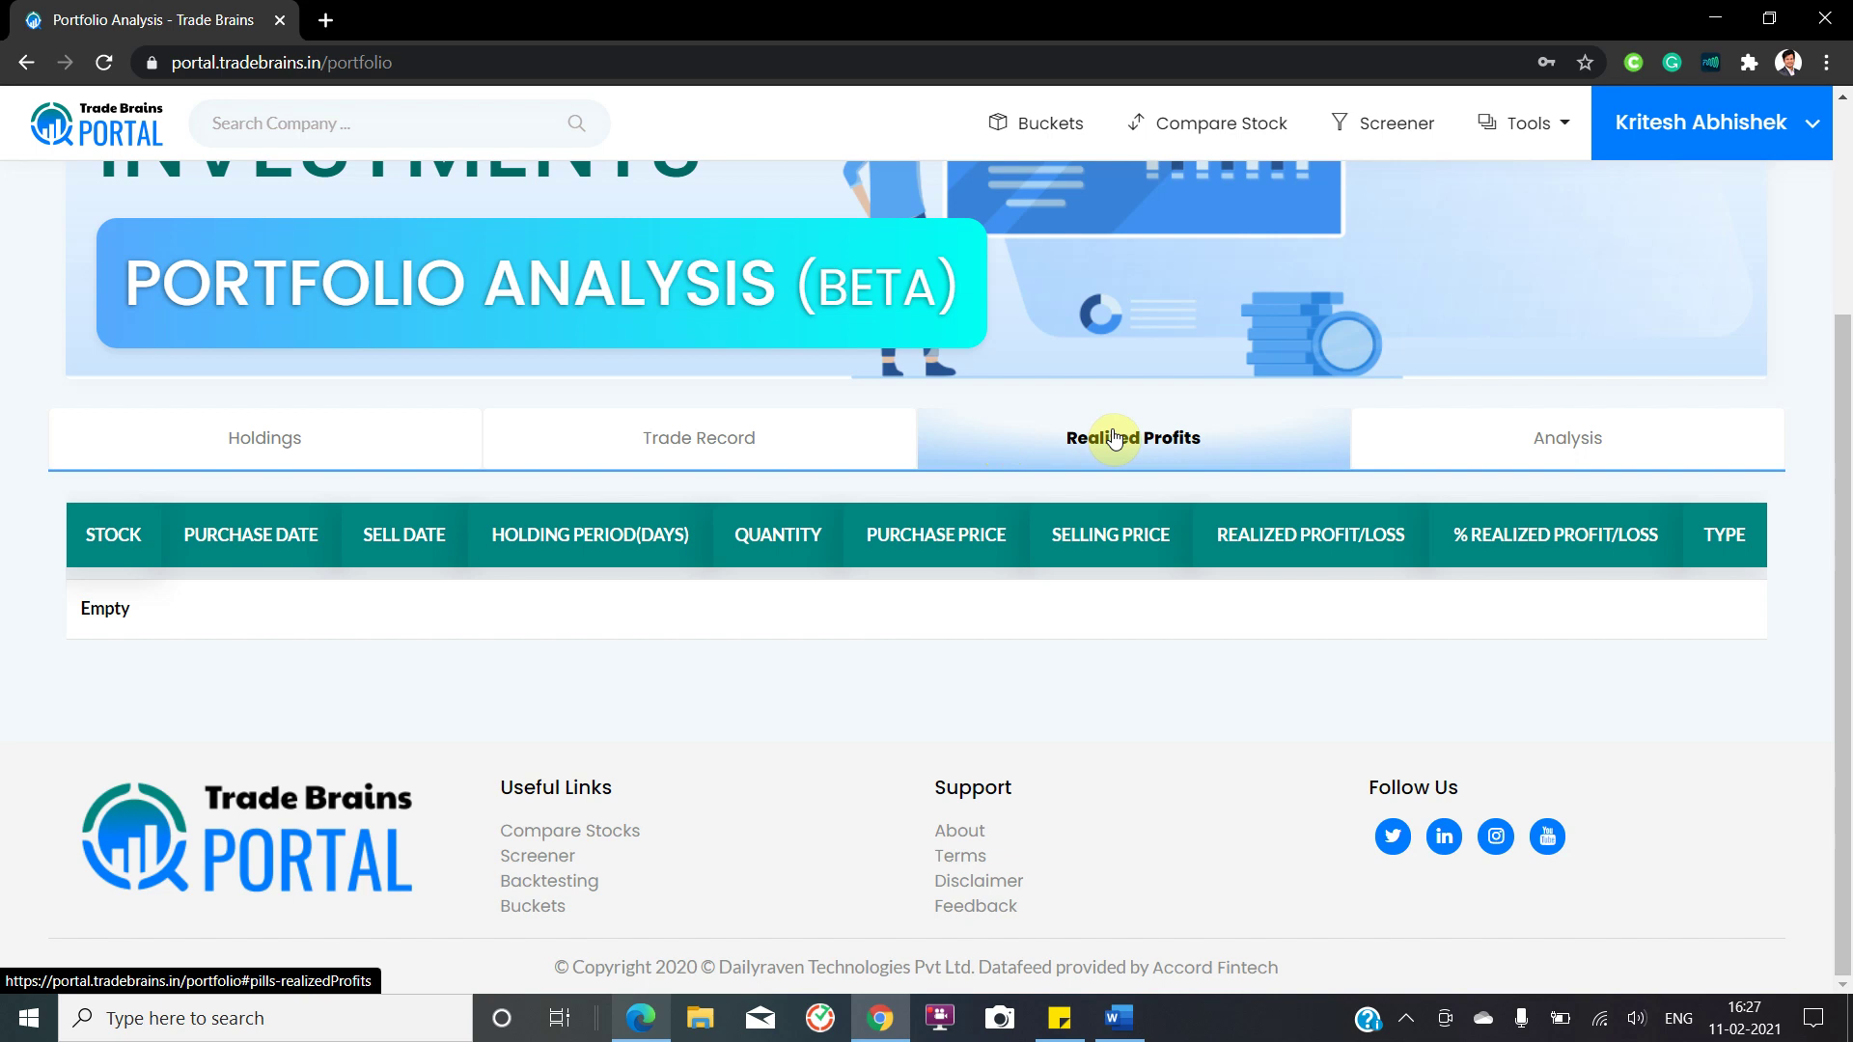
Step: Return to Holdings and scroll to the HDFC Bank, Asian Paints and Maruti Suzuki table
click(310, 446)
scroll(309, 449, down, 12)
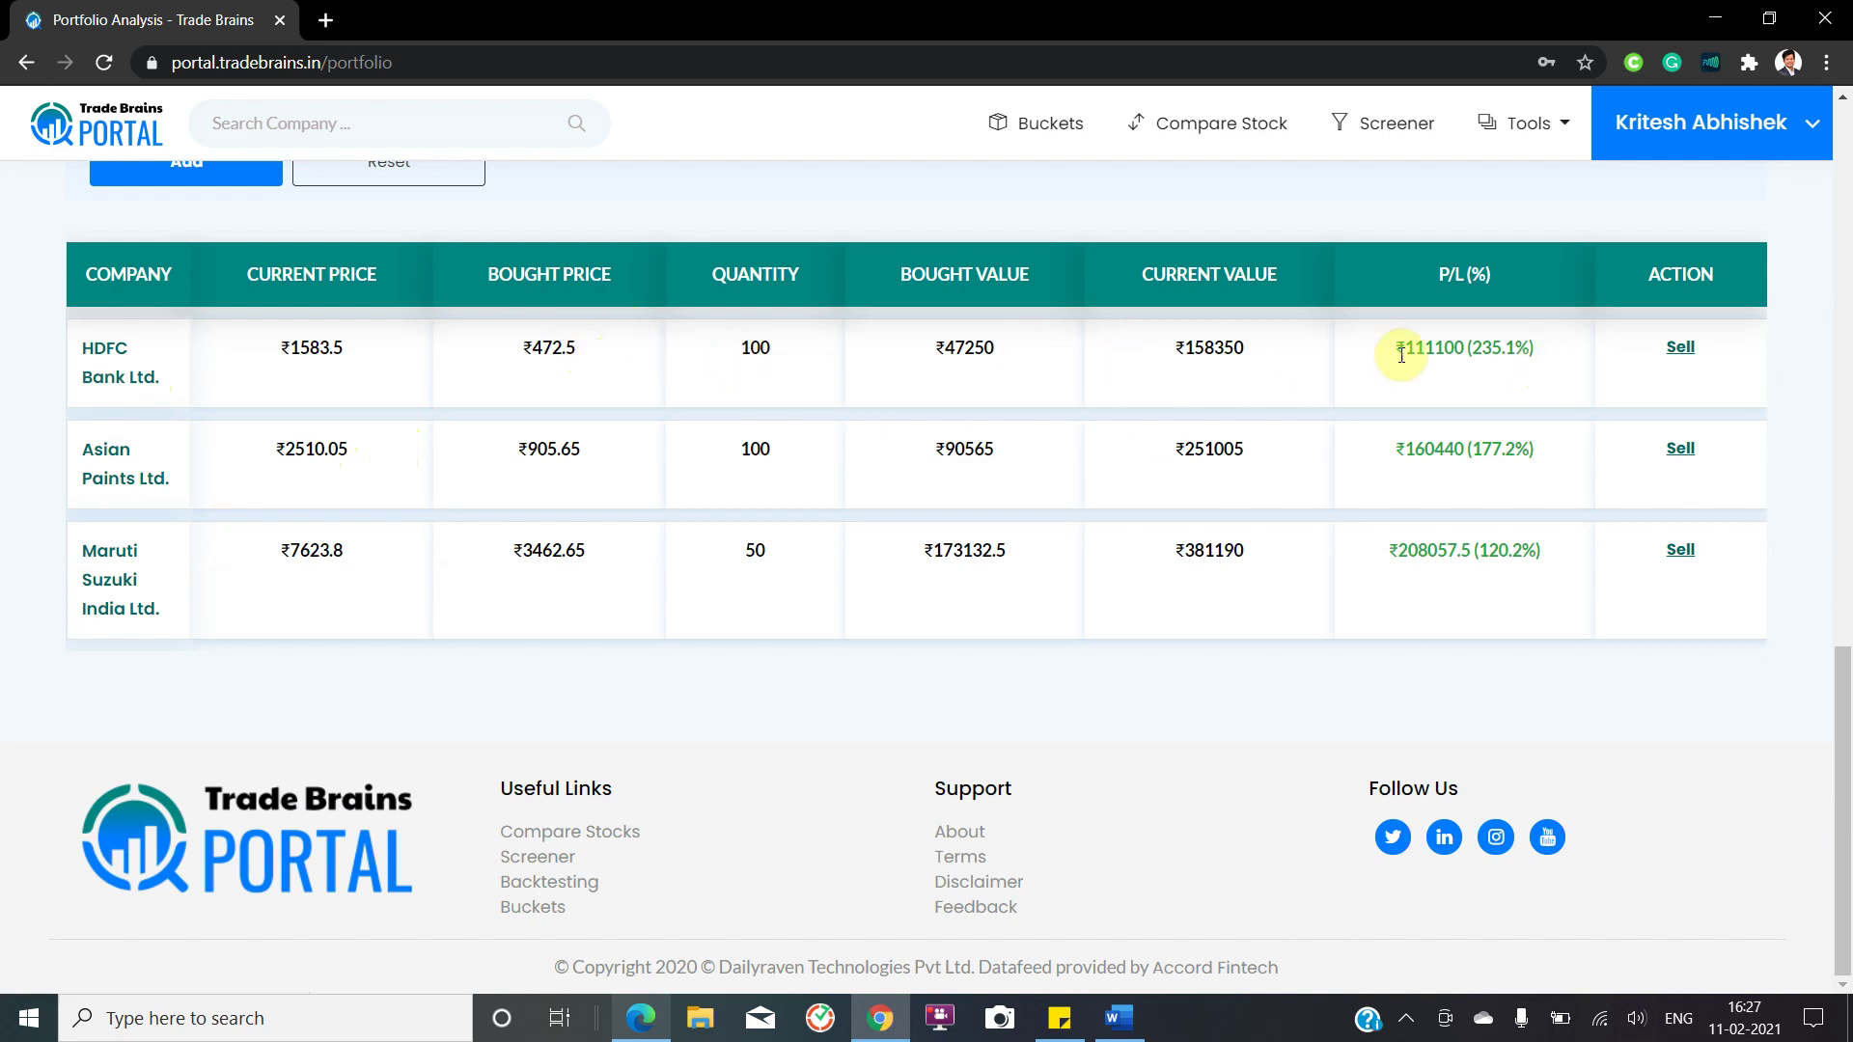
Step: From the HDFC Bank row, record a sale of 20 shares on 05-01-2021 at 1426.7
click(1680, 348)
click(1122, 401)
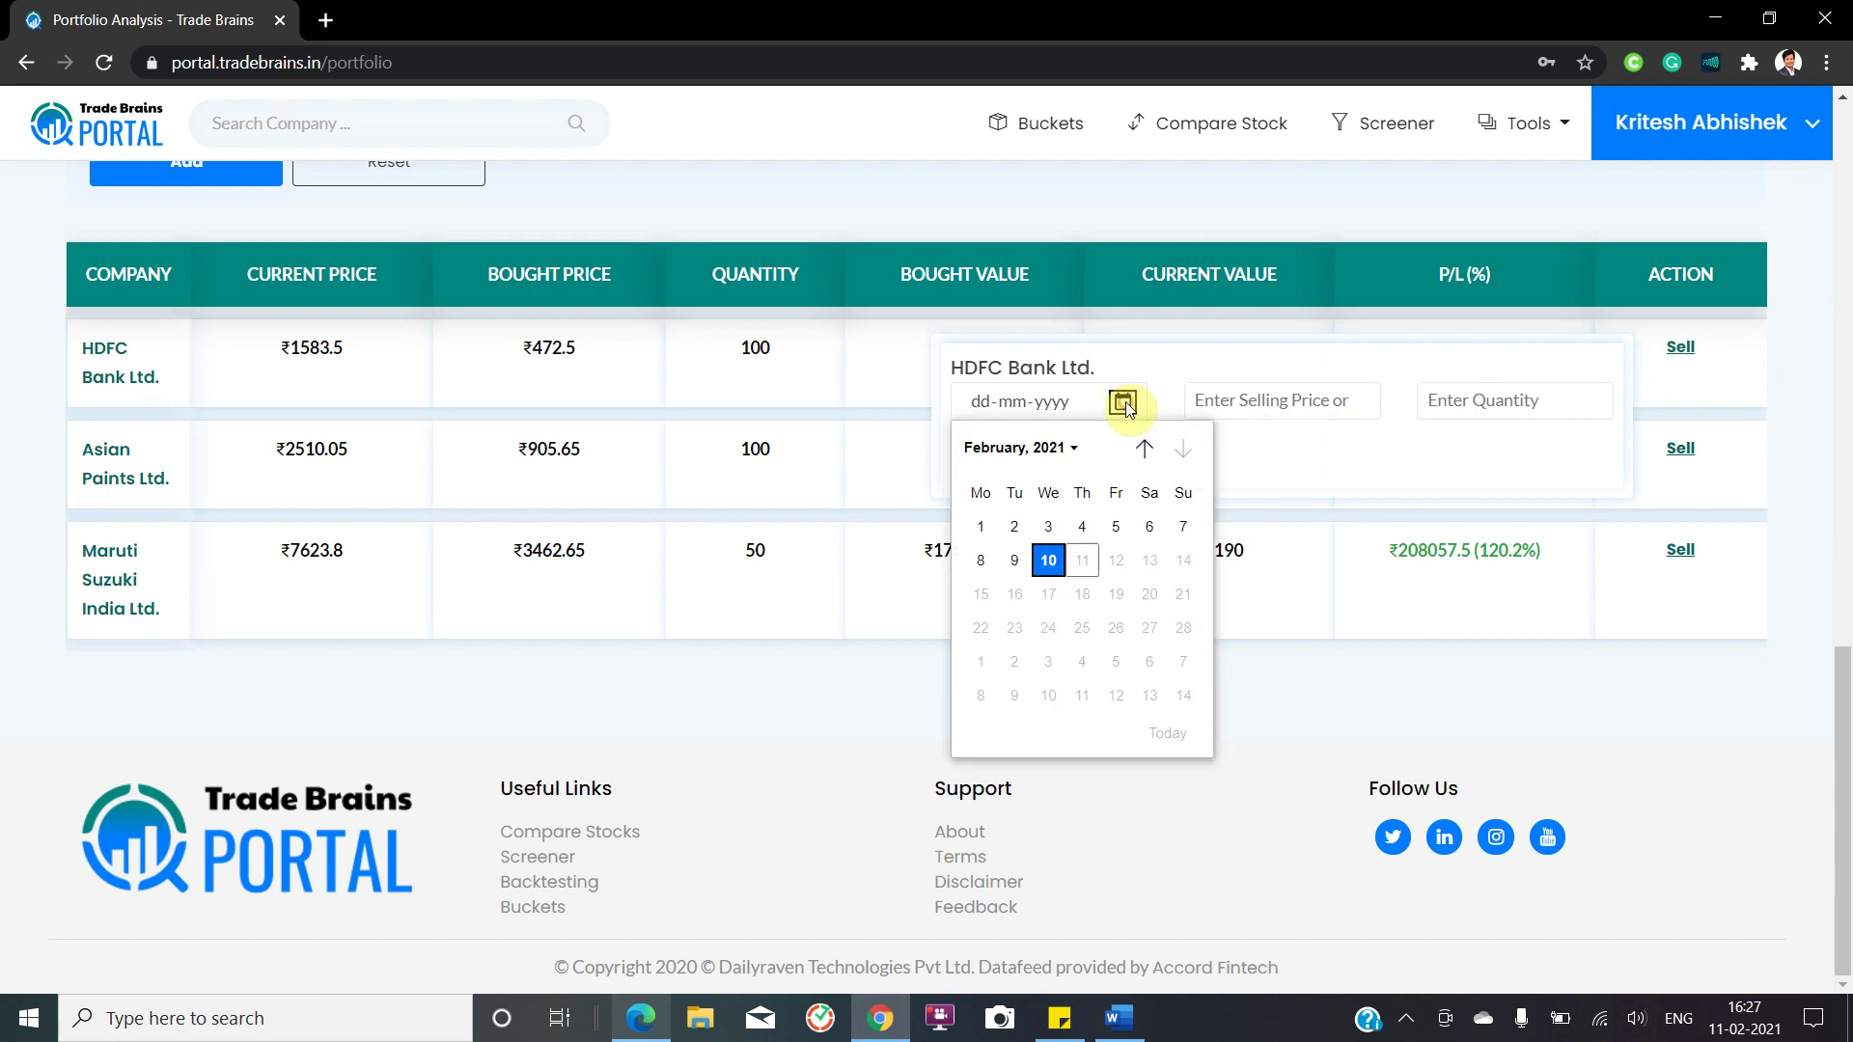
click(1070, 458)
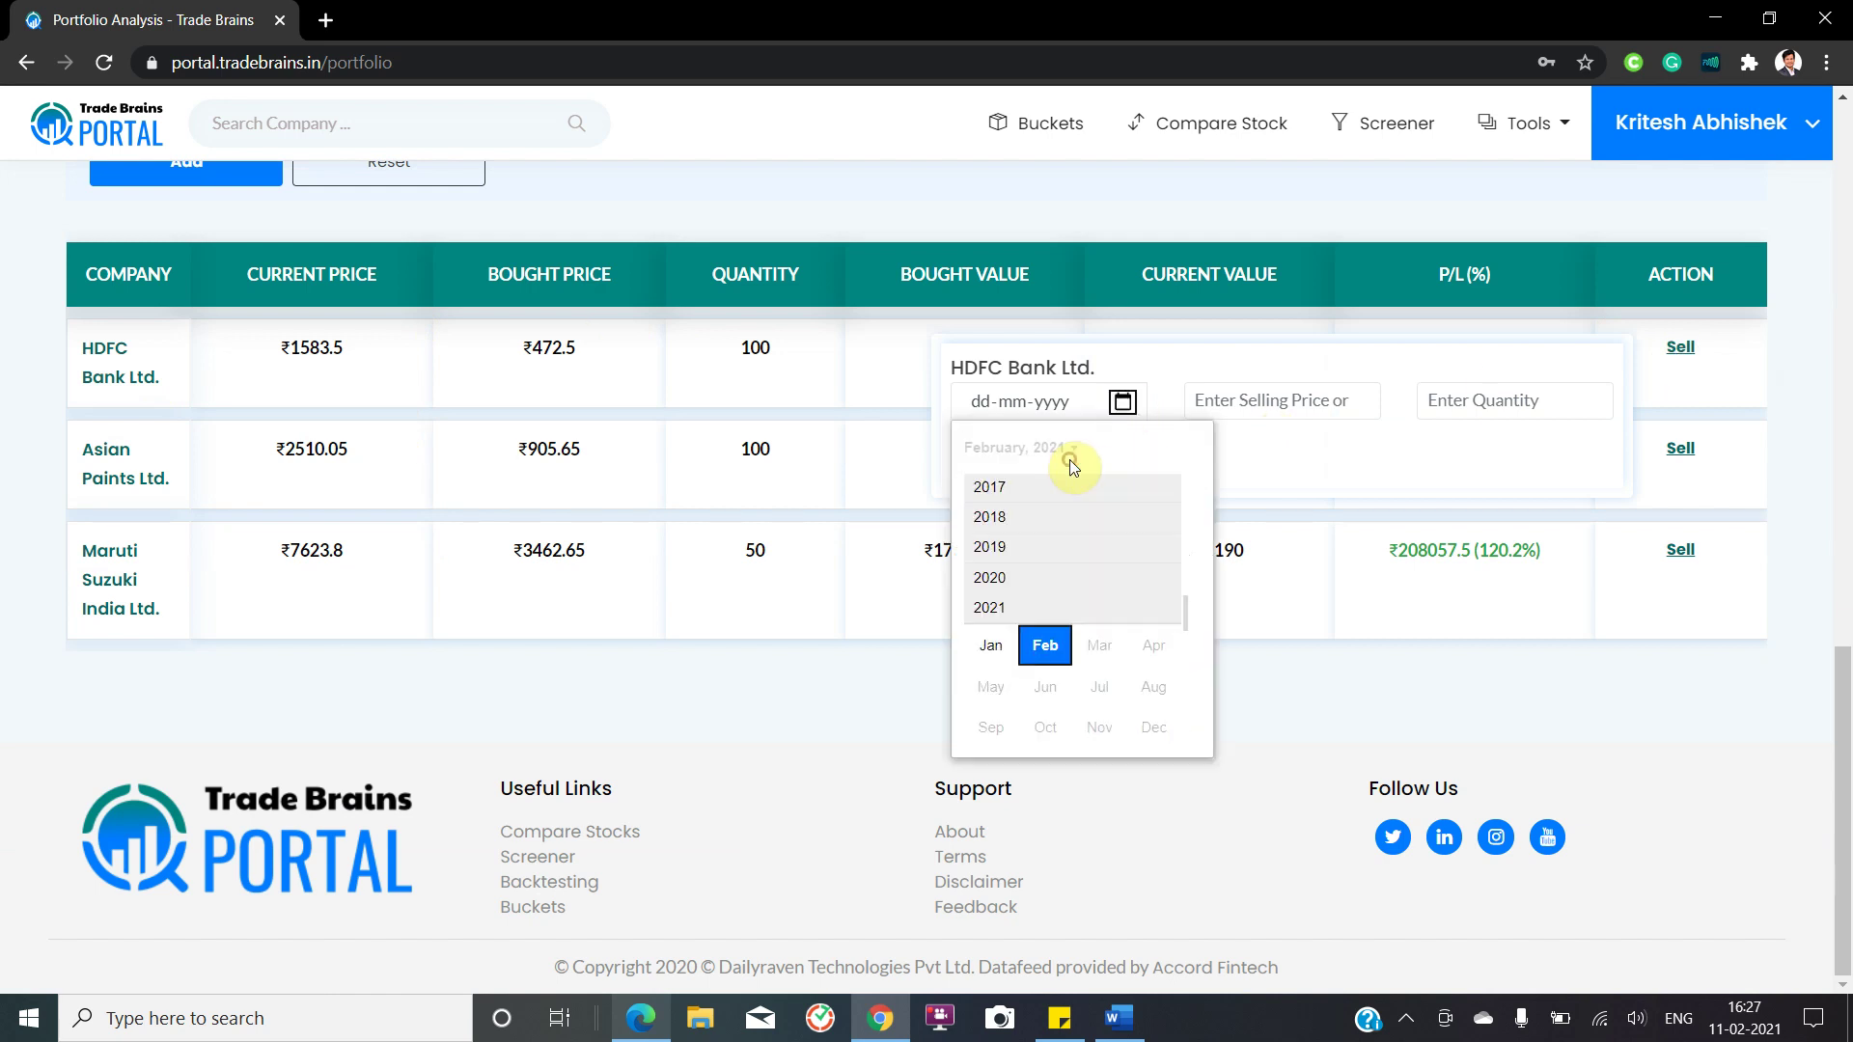
click(991, 645)
click(1014, 560)
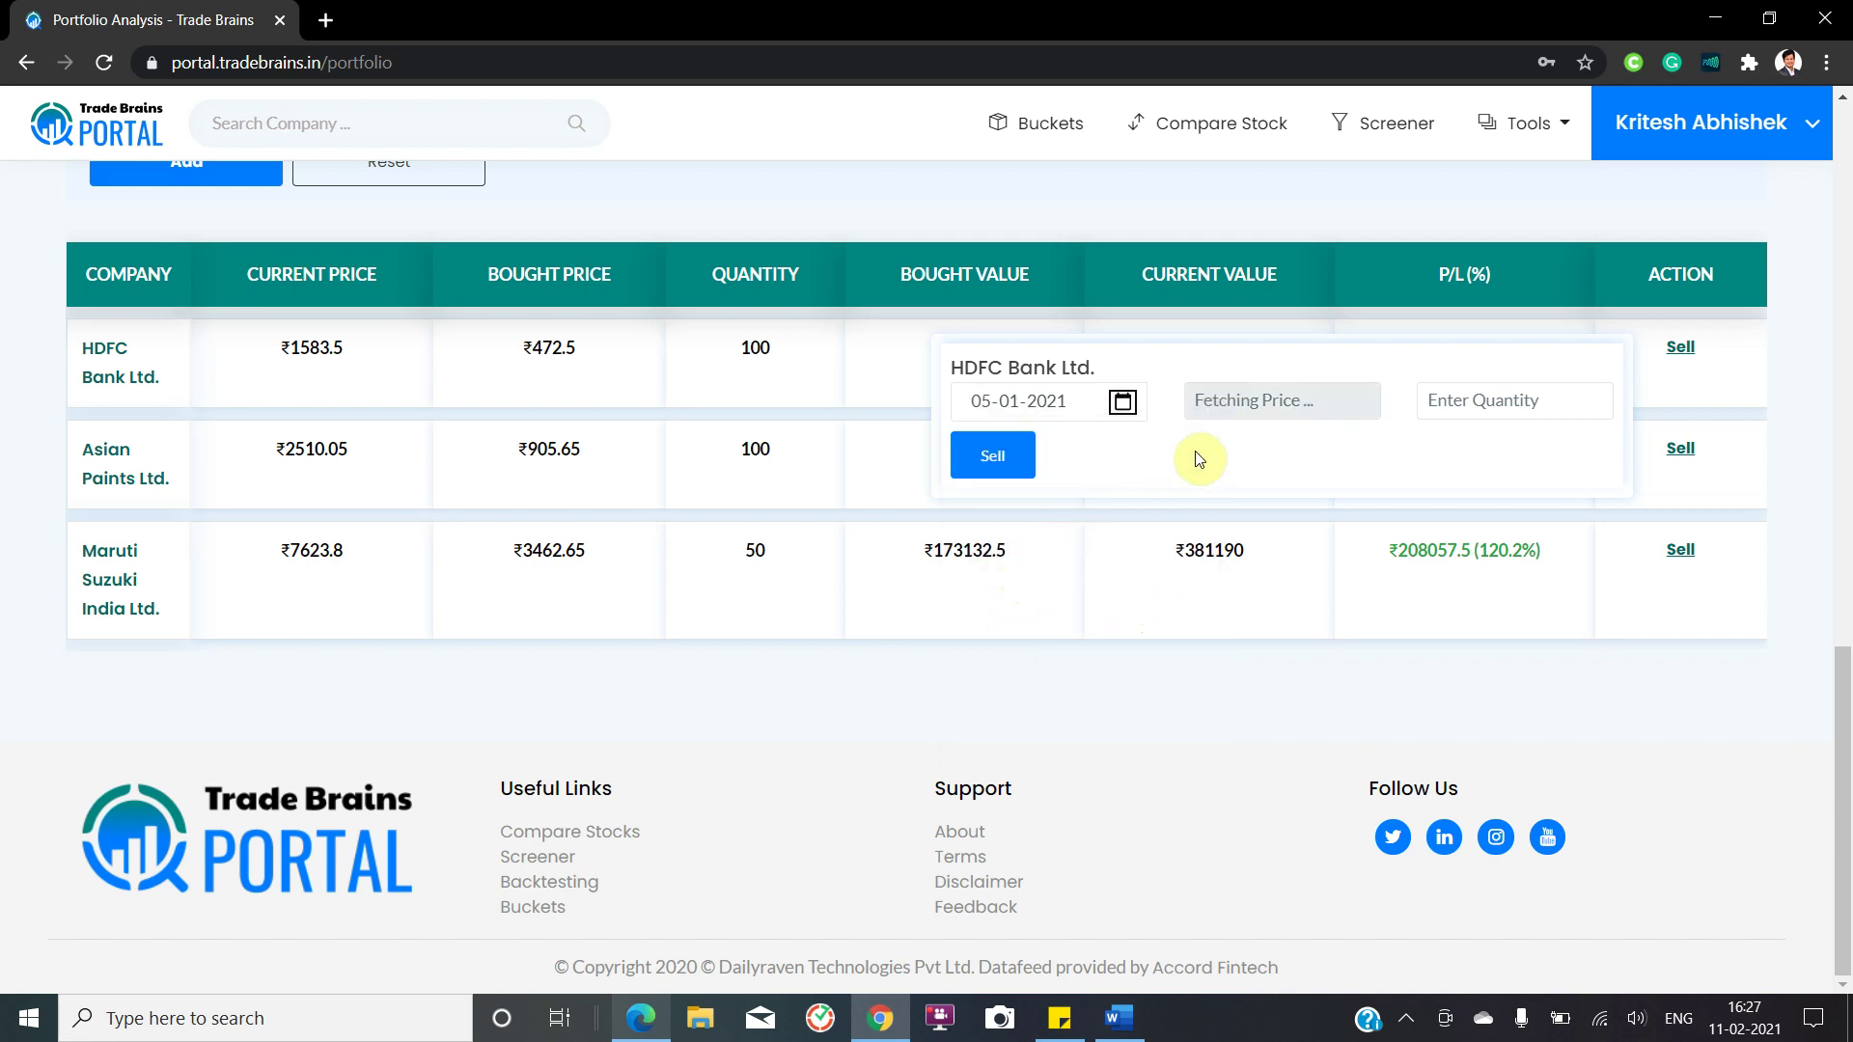
click(1461, 400)
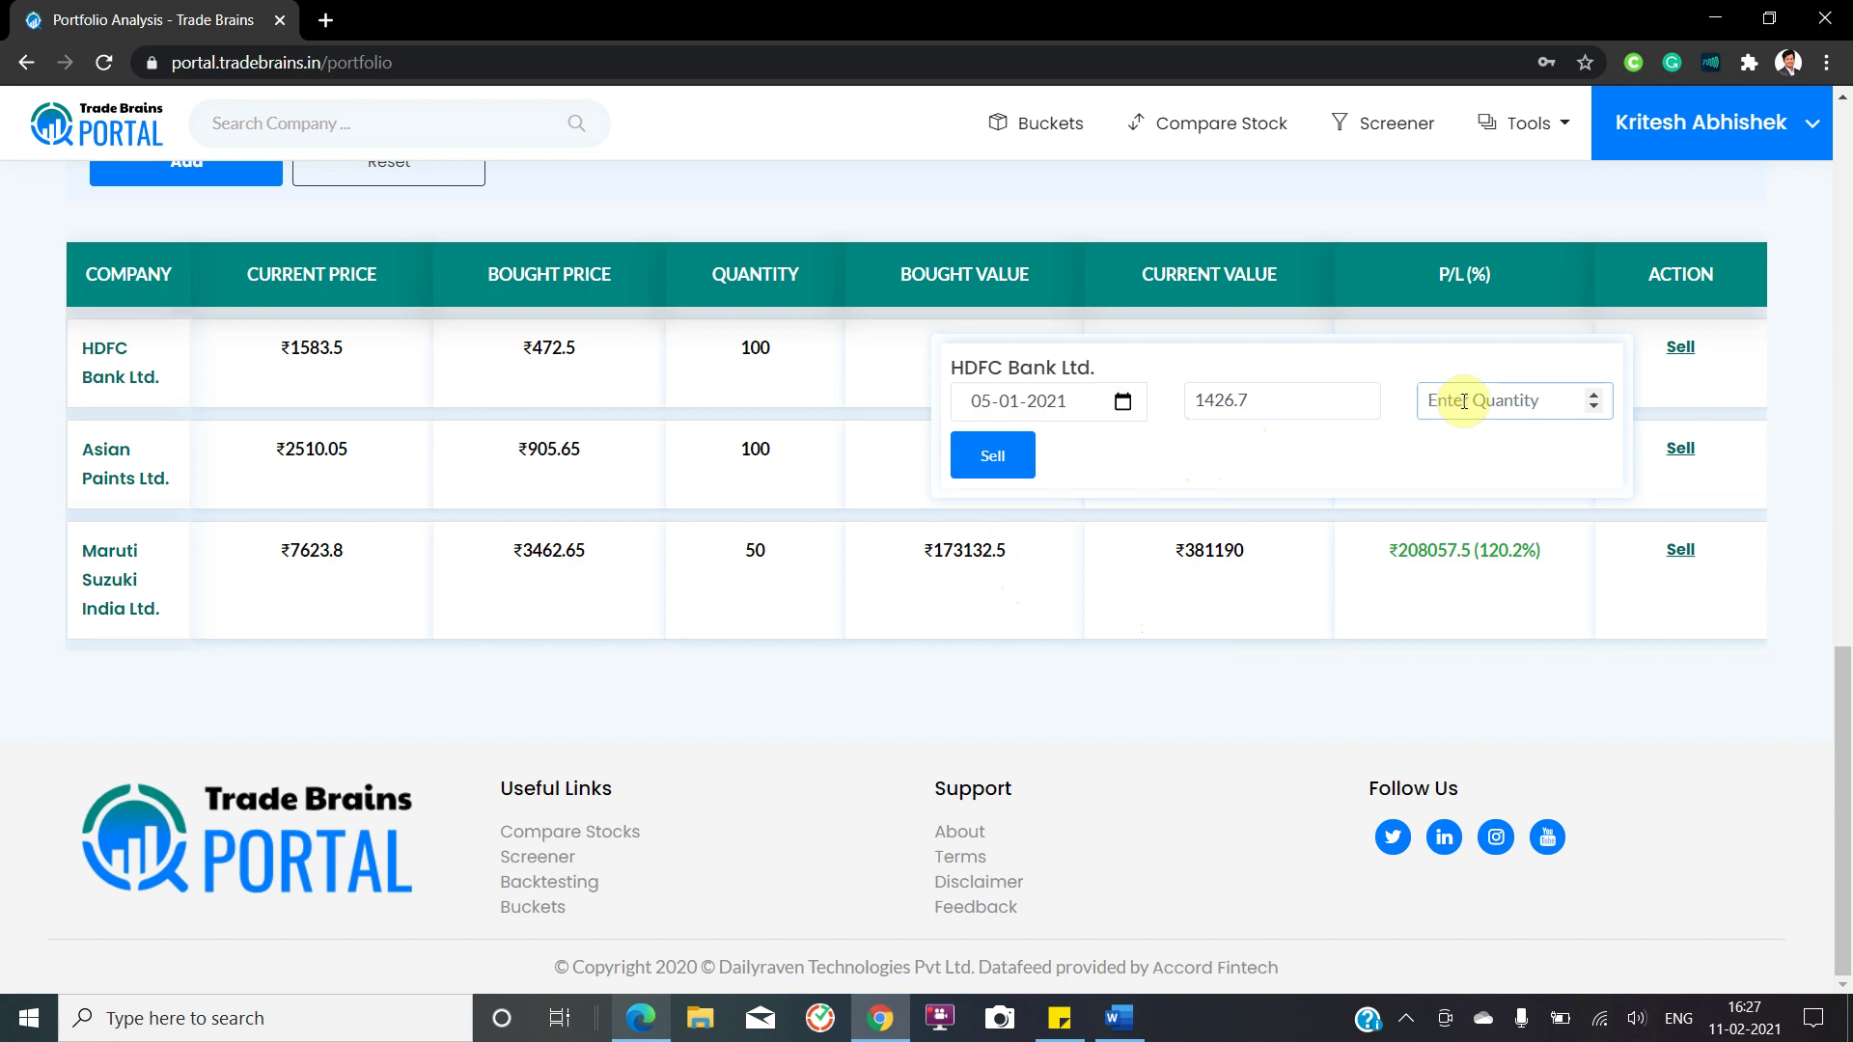
text(20)
click(1013, 462)
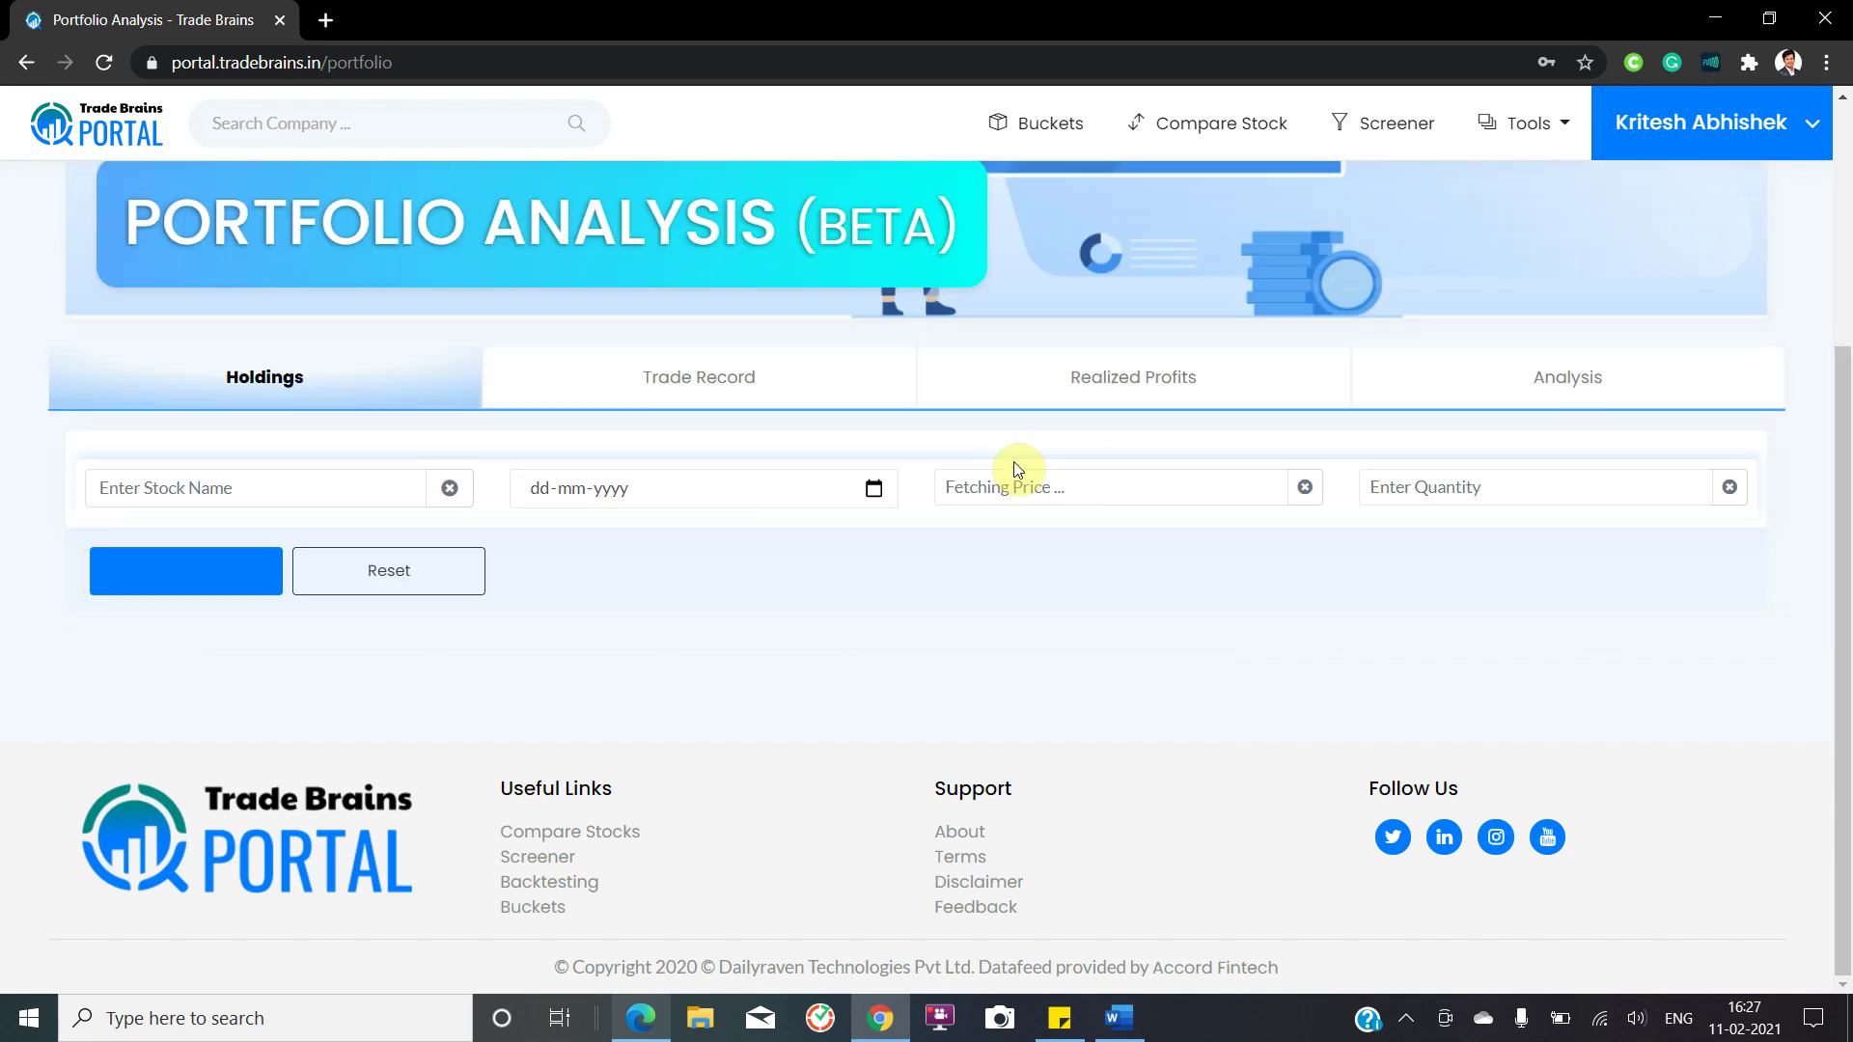
scroll(1010, 463, up, 1)
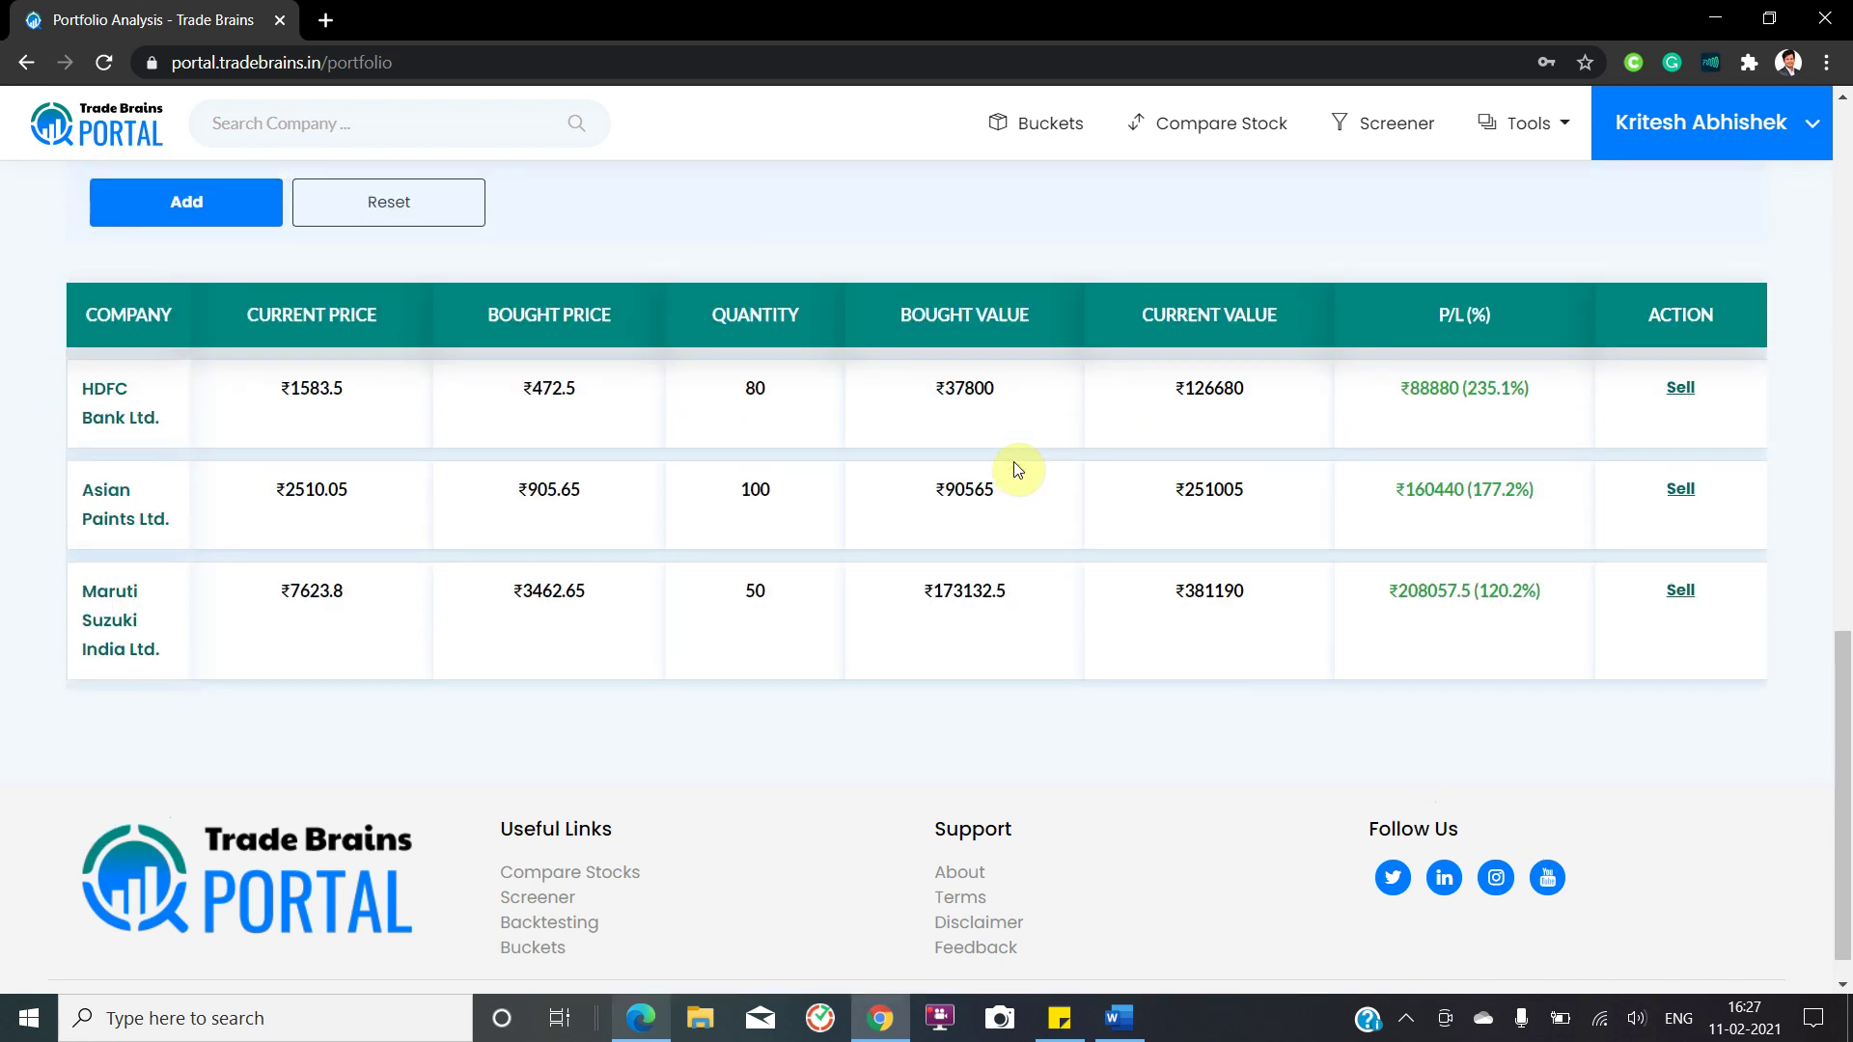
double_click(754, 390)
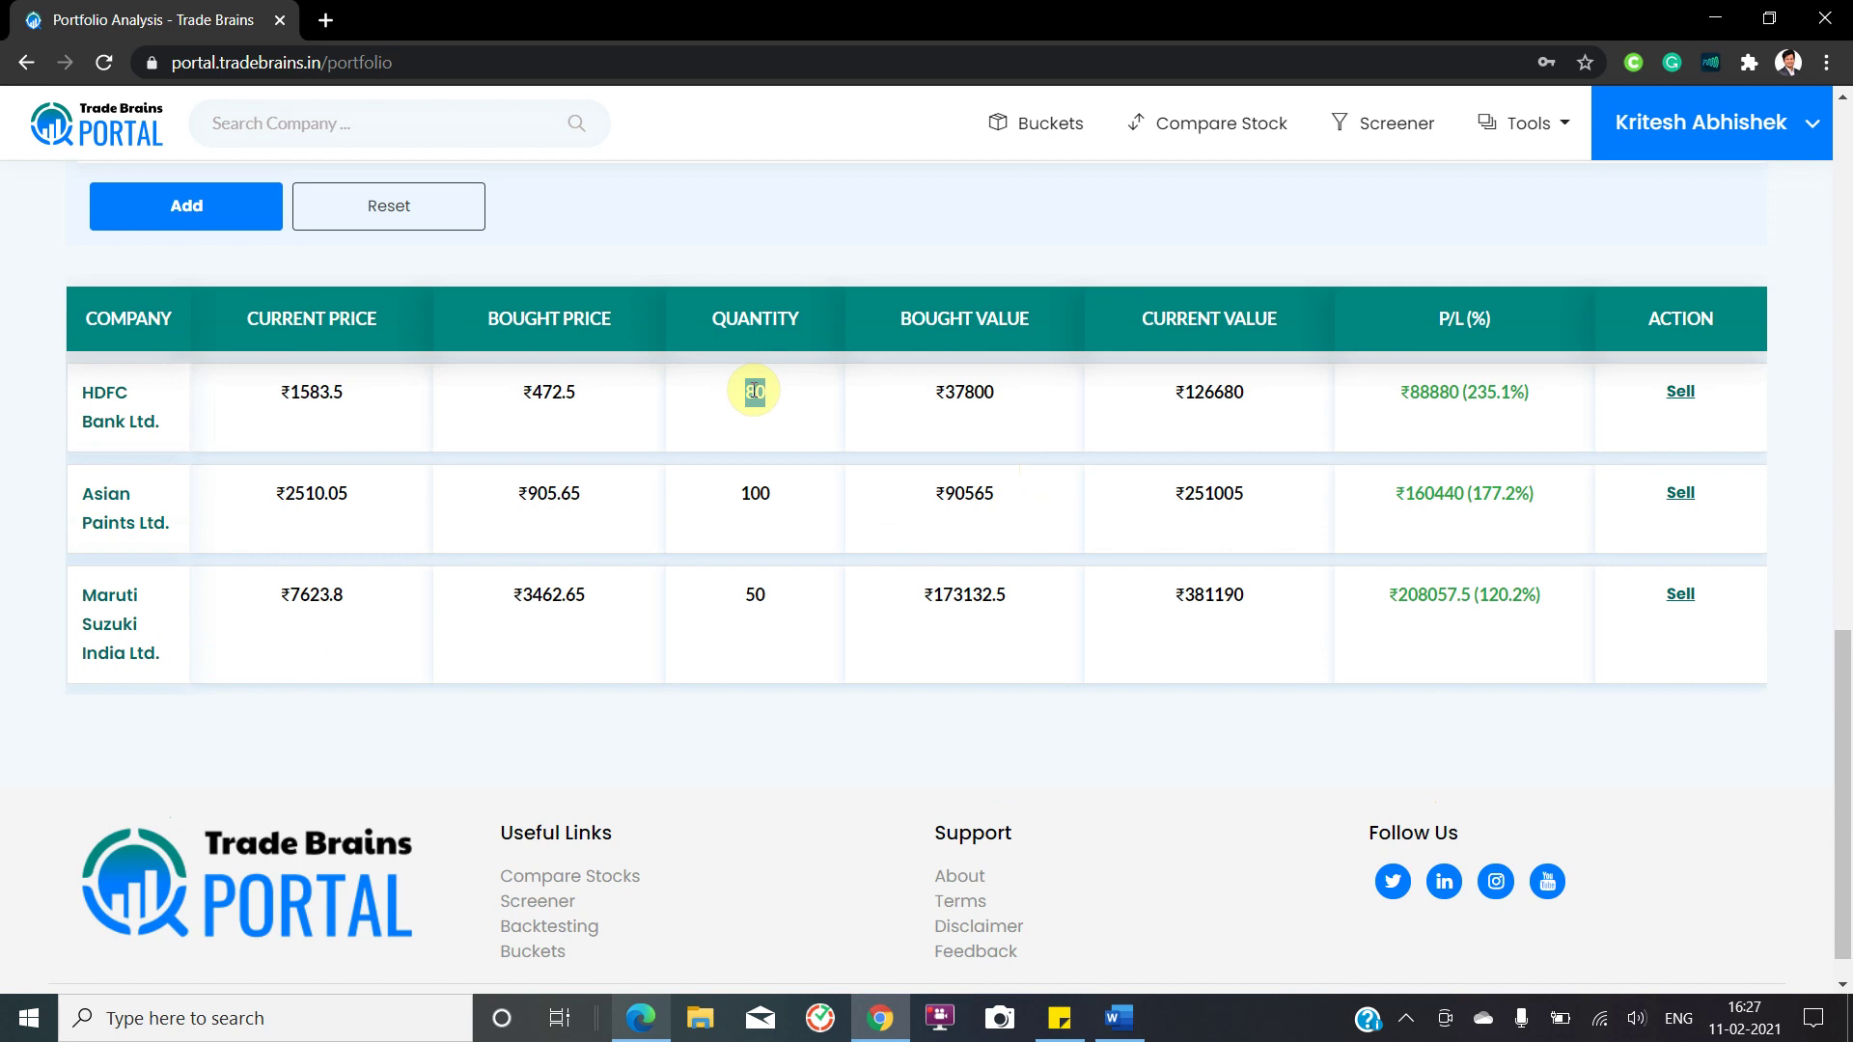
scroll(753, 390, up, 3)
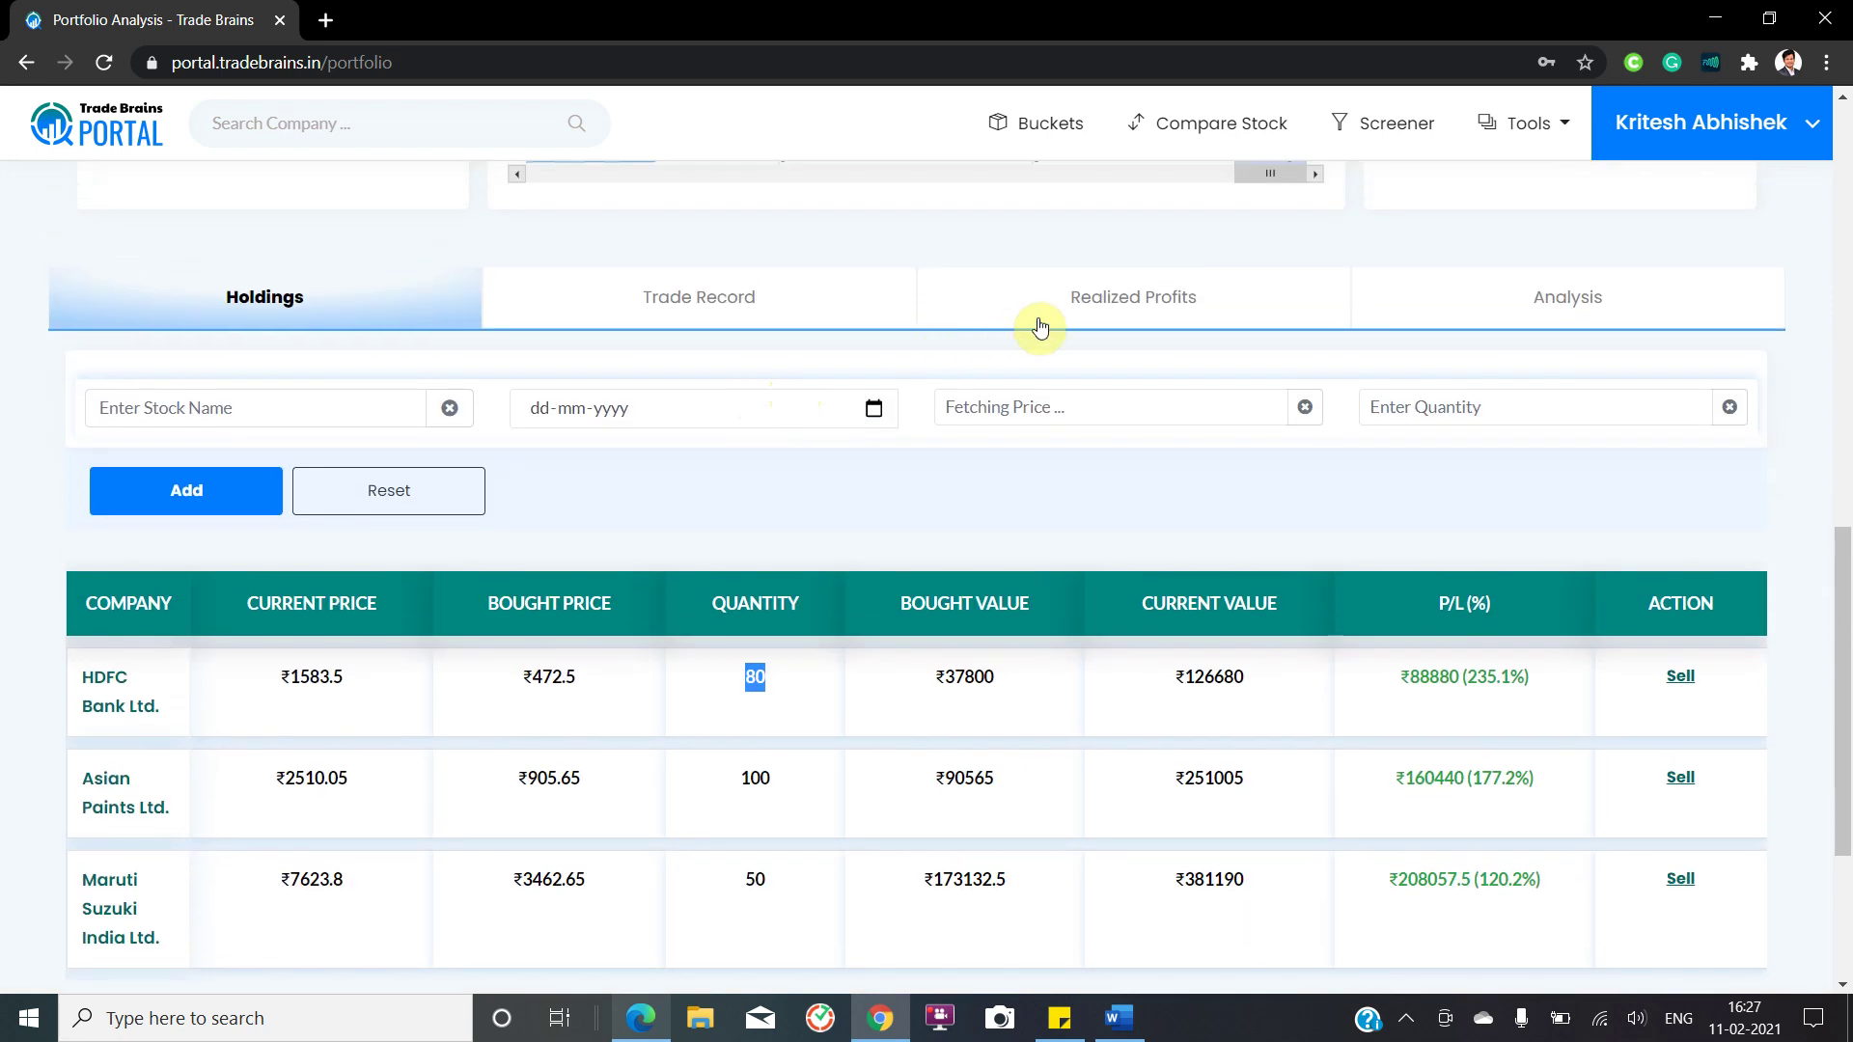
click(1031, 320)
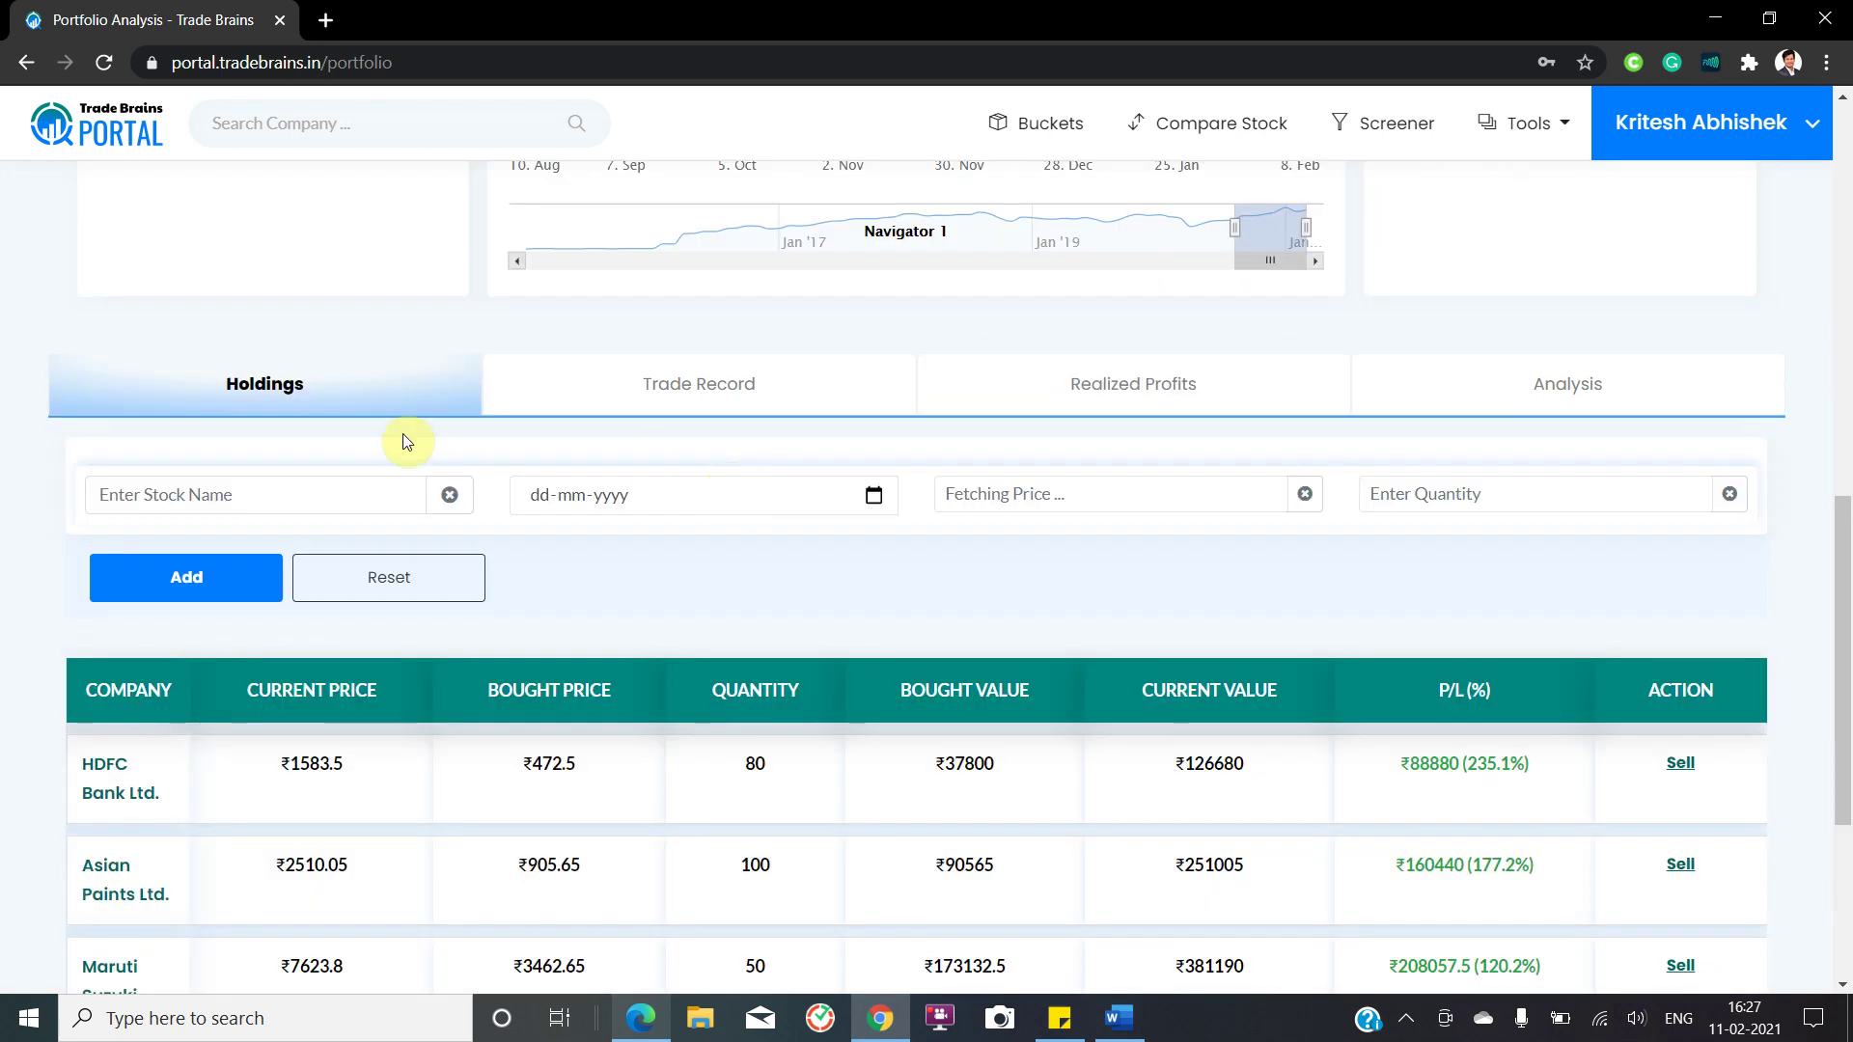
click(1061, 376)
click(831, 386)
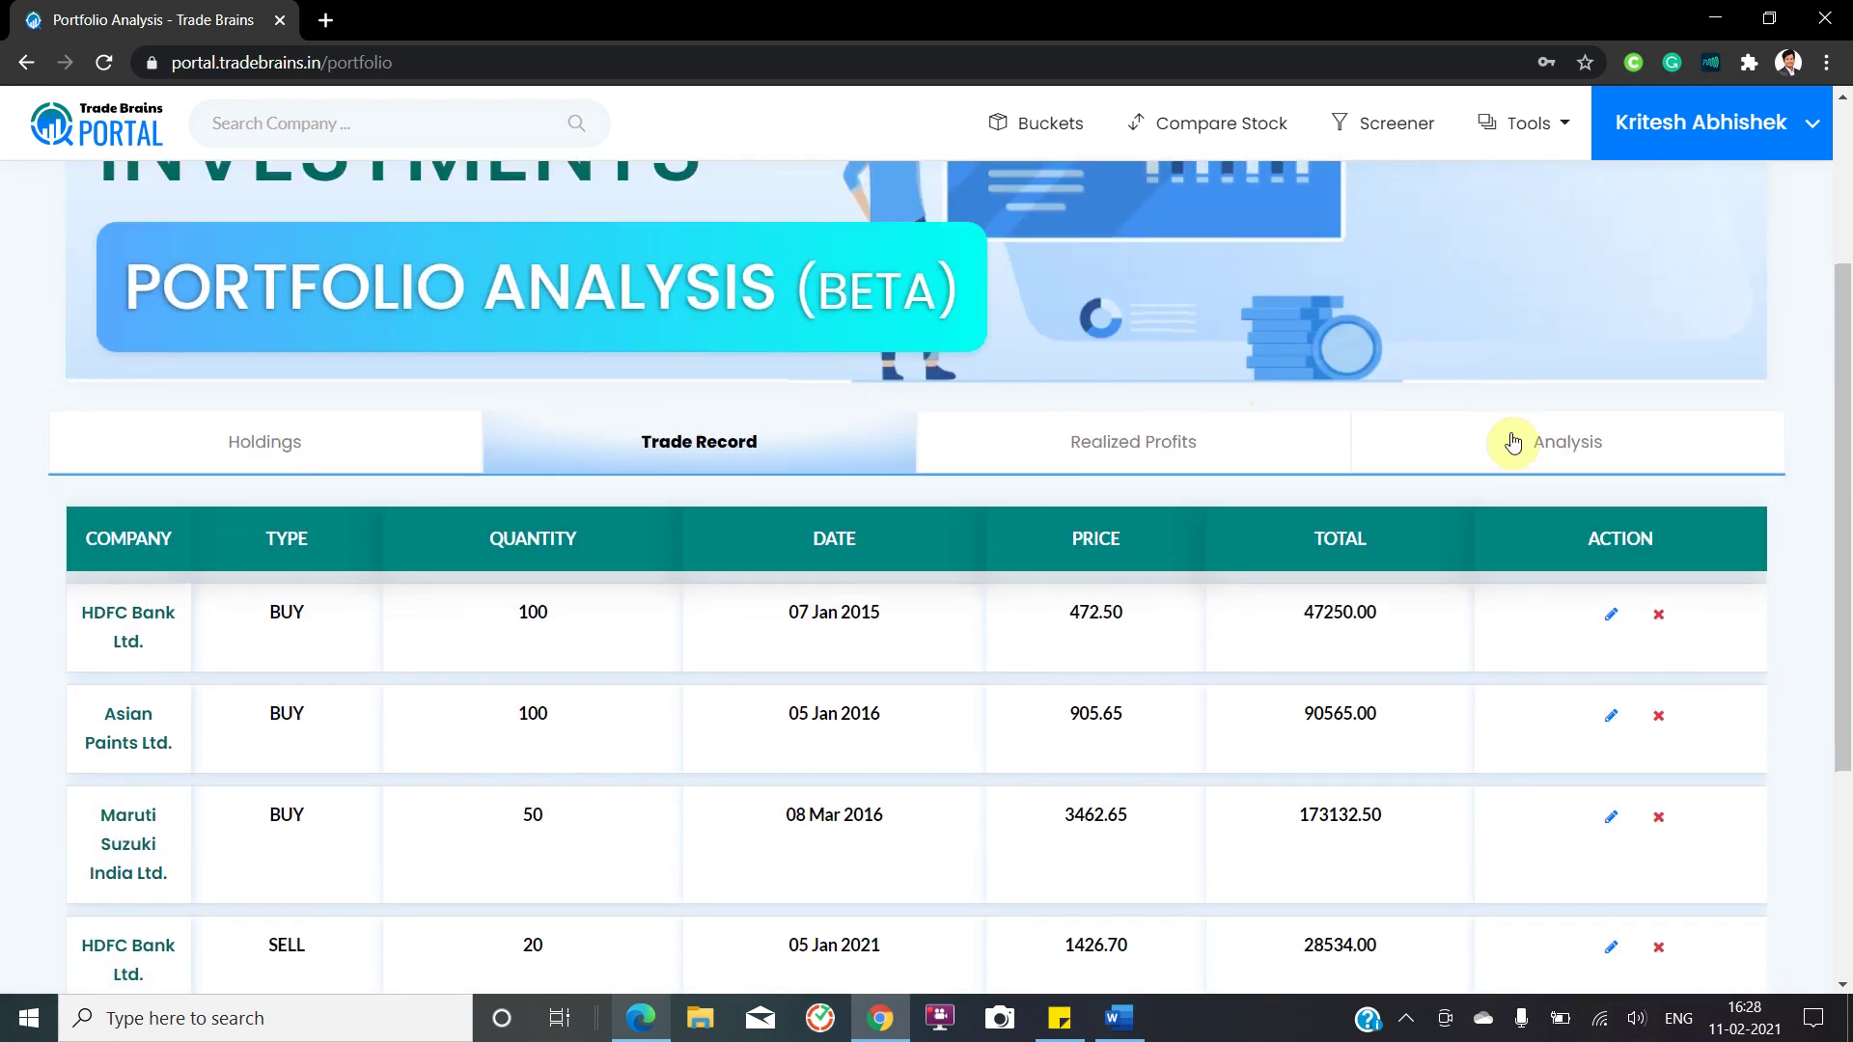
click(1512, 441)
scroll(1512, 441, up, 3)
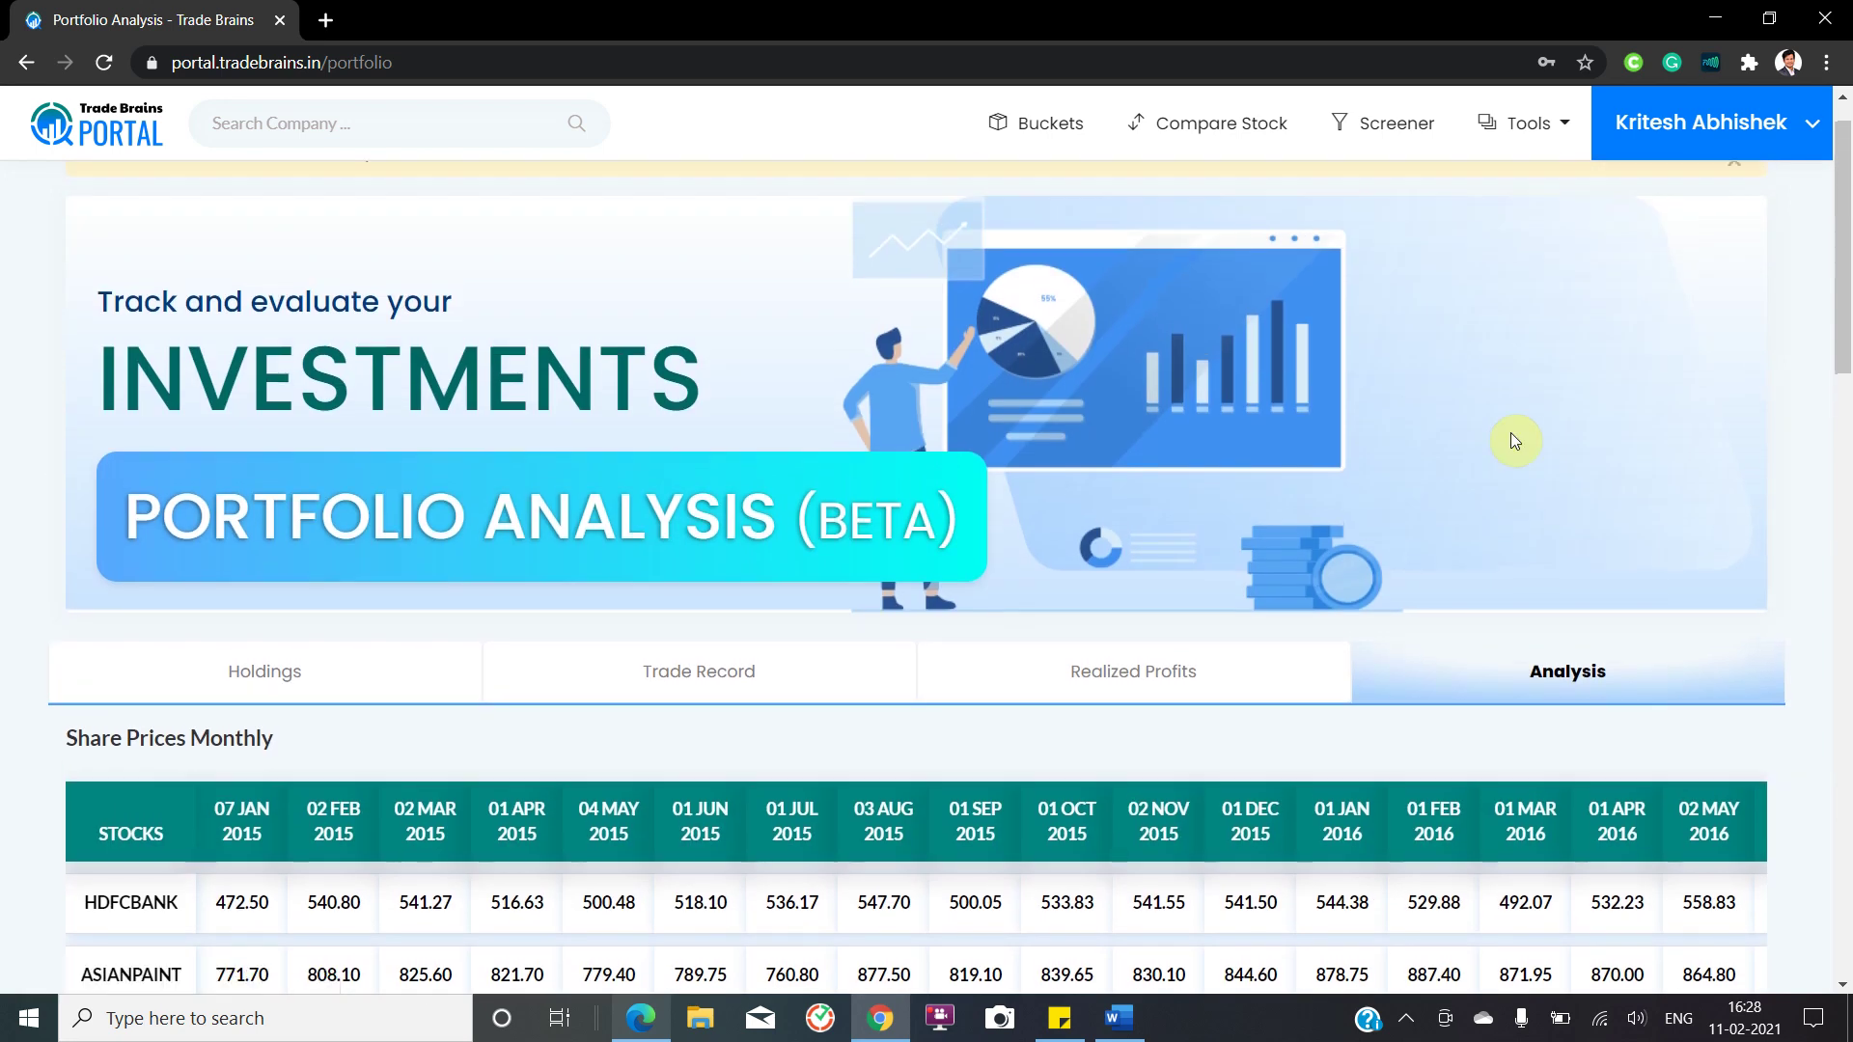
click(423, 672)
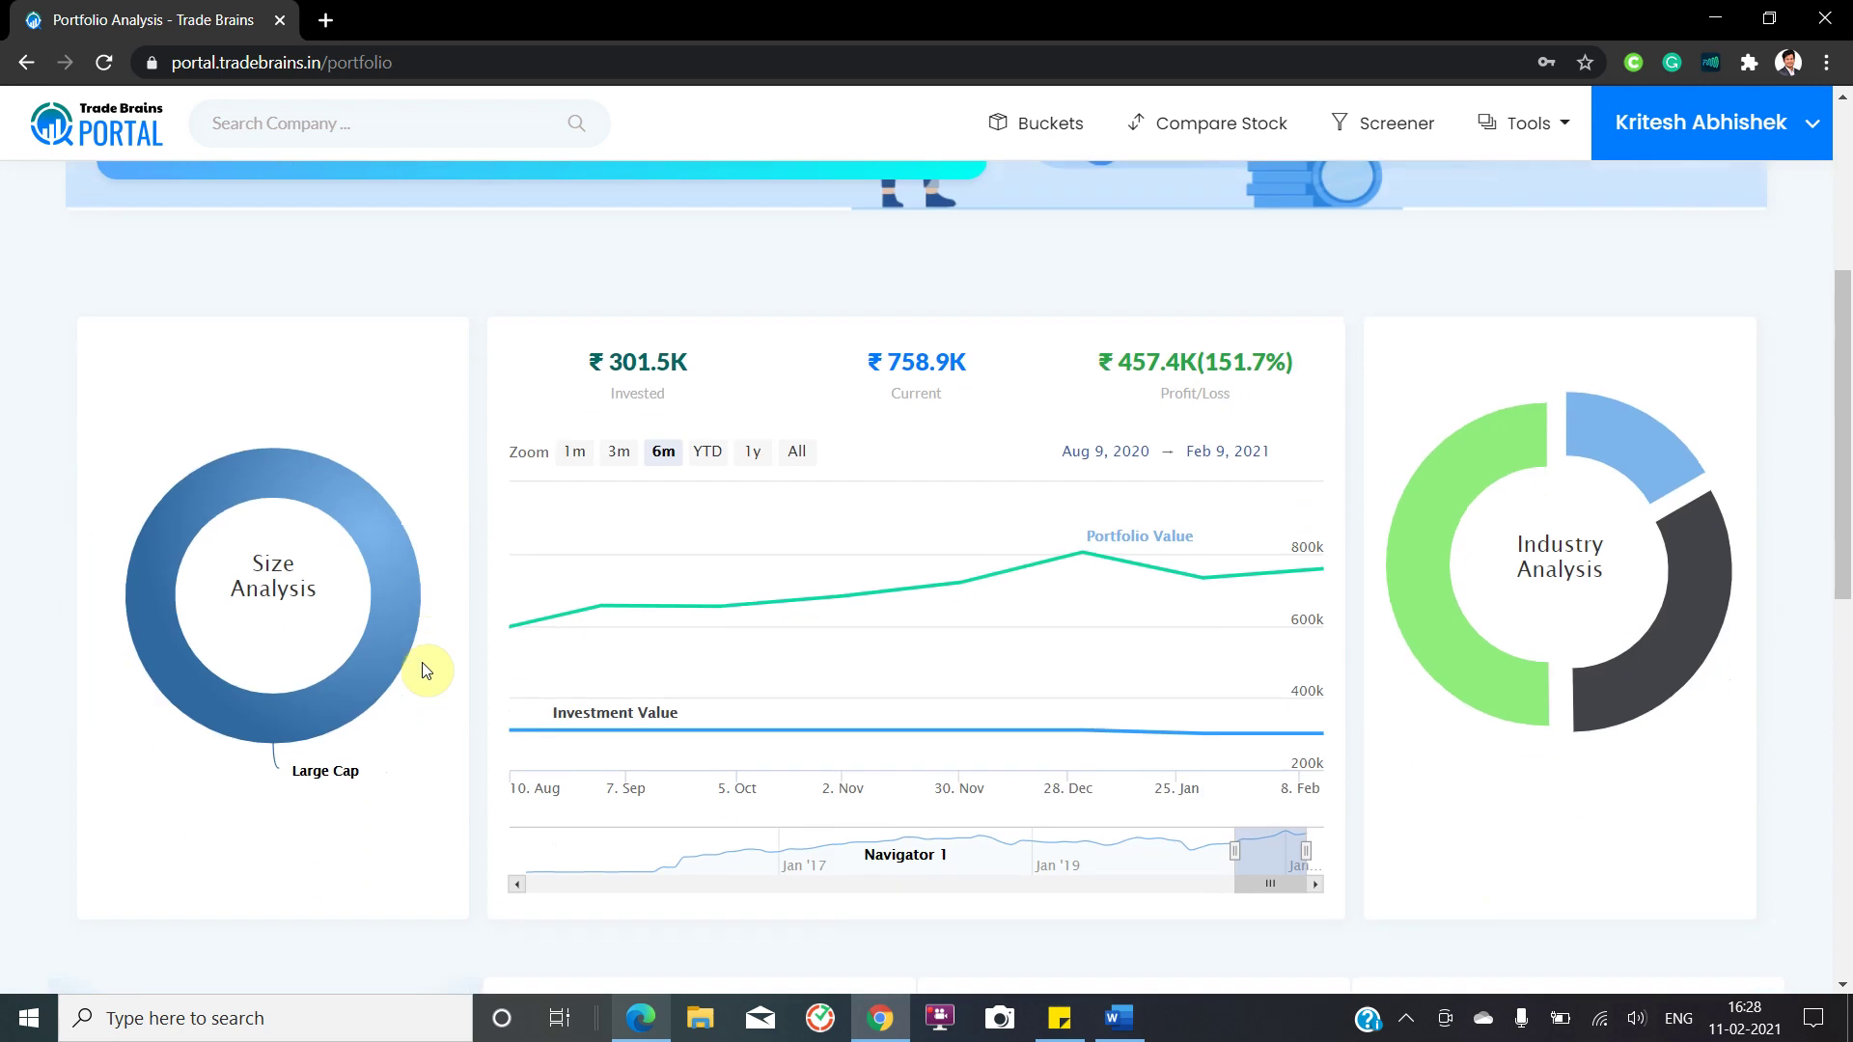
scroll(426, 672, up, 6)
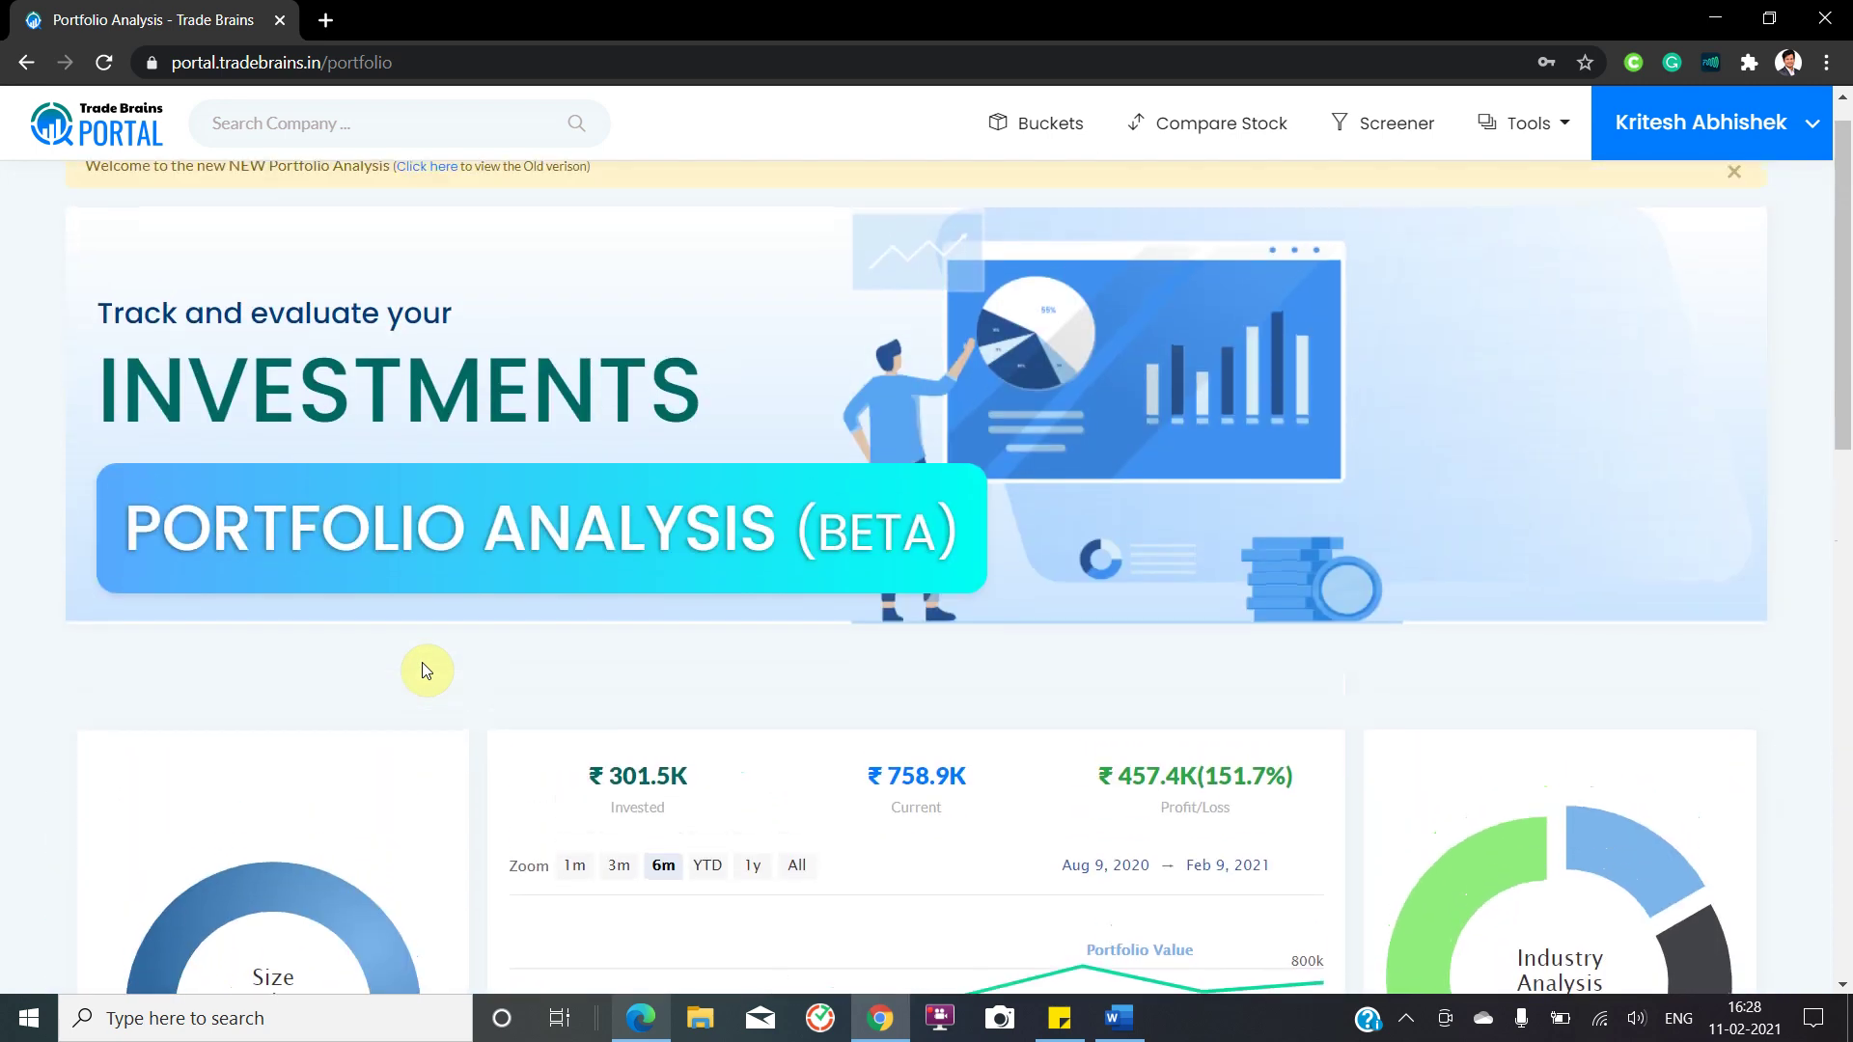
scroll(426, 671, up, 1)
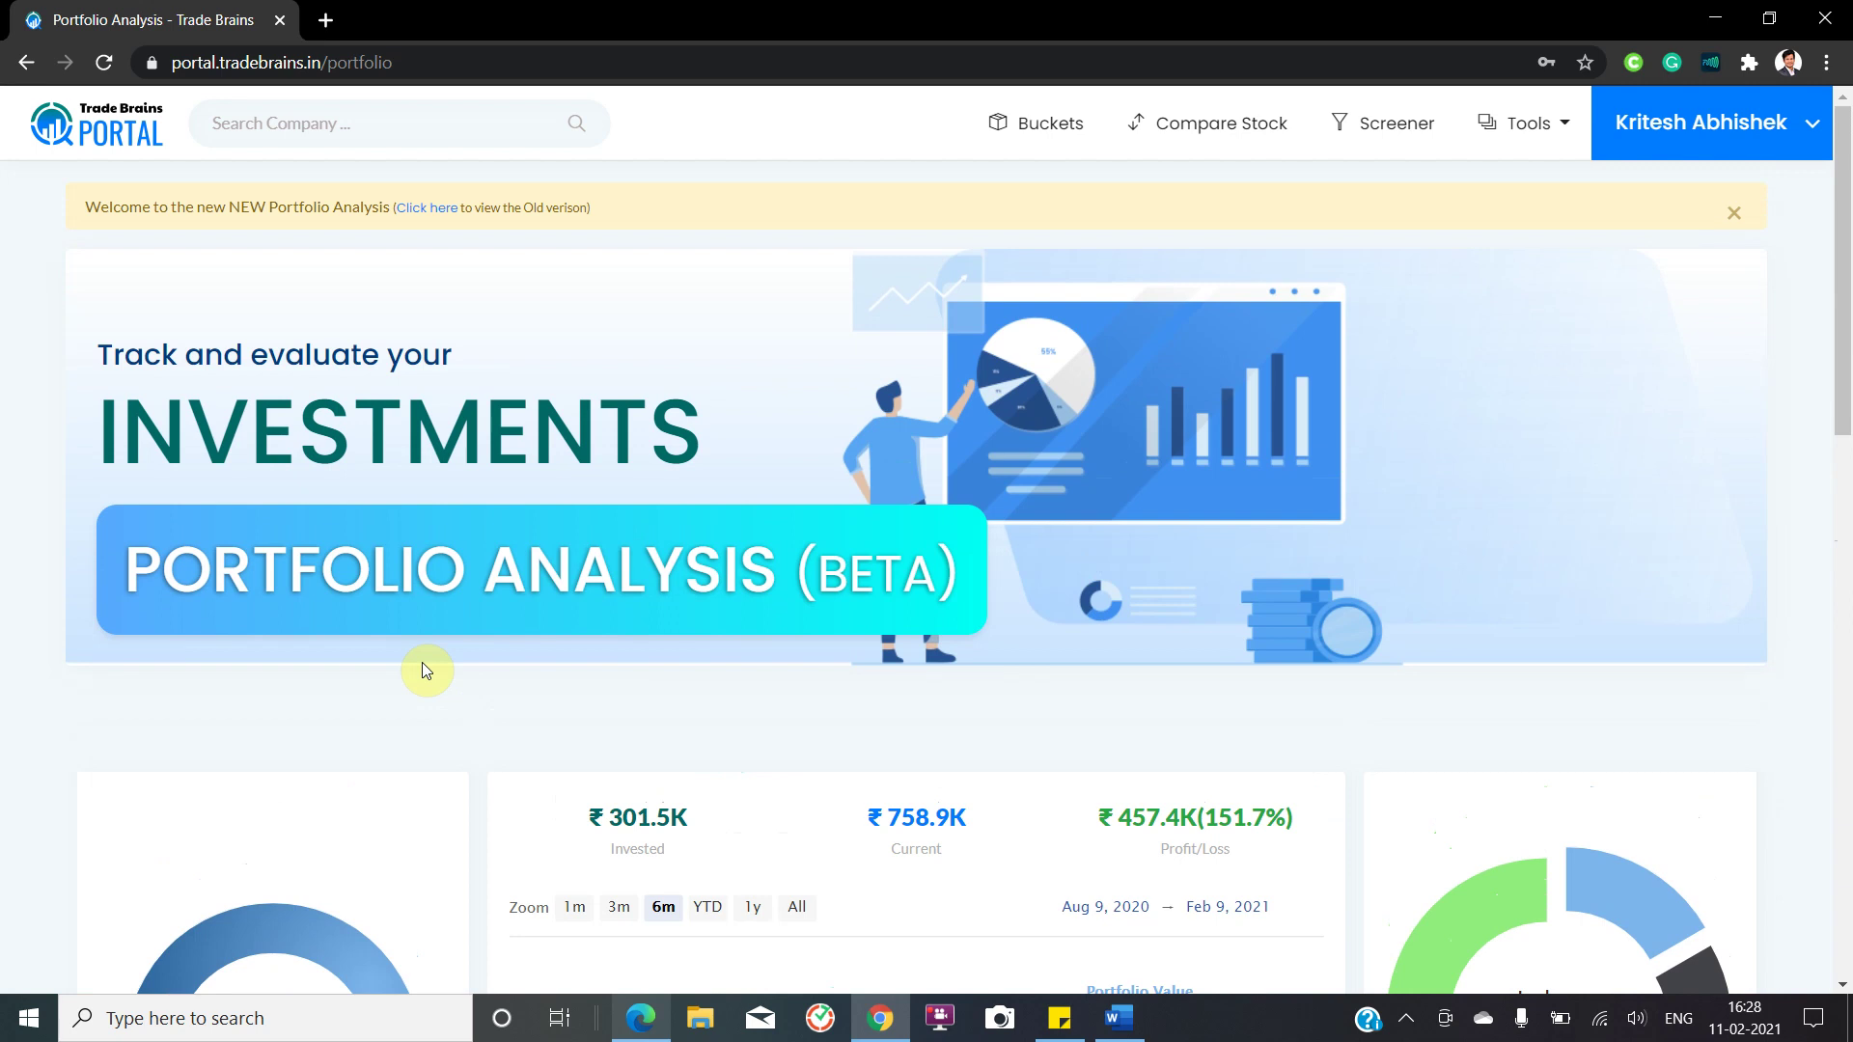
scroll(426, 671, down, 3)
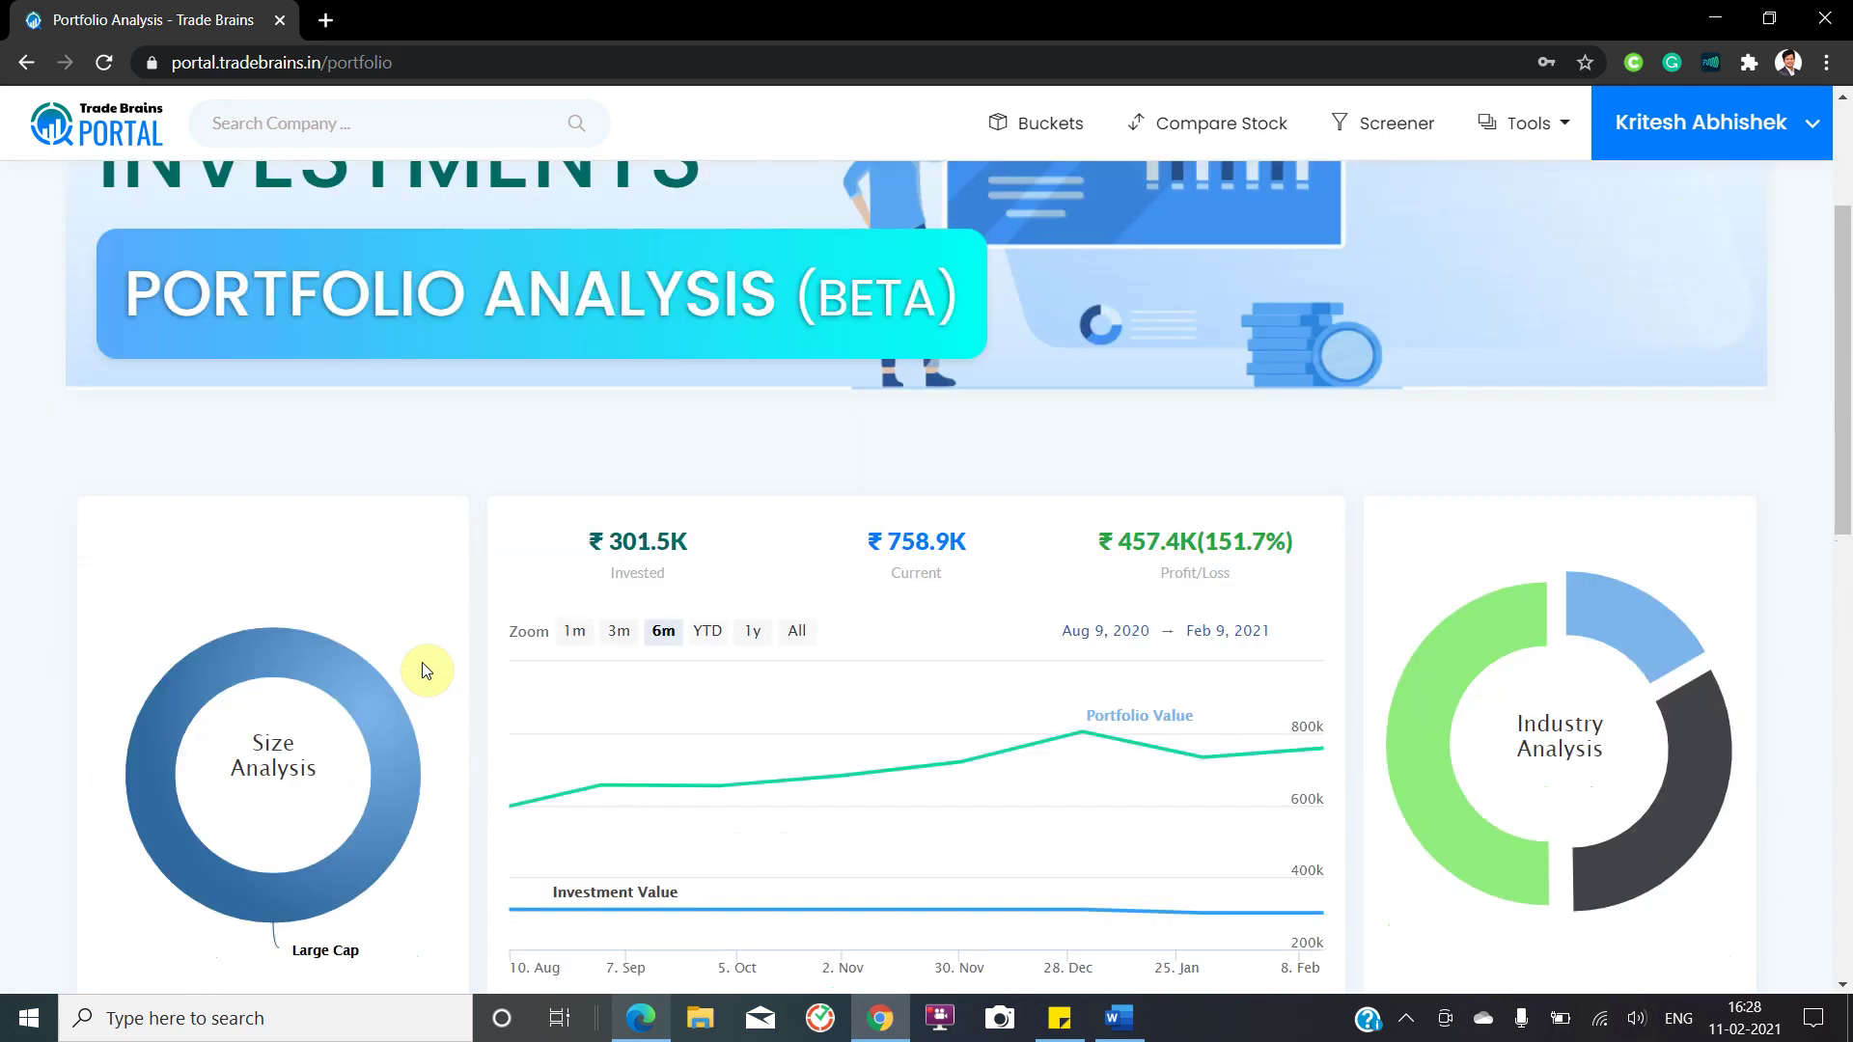
scroll(425, 670, up, 2)
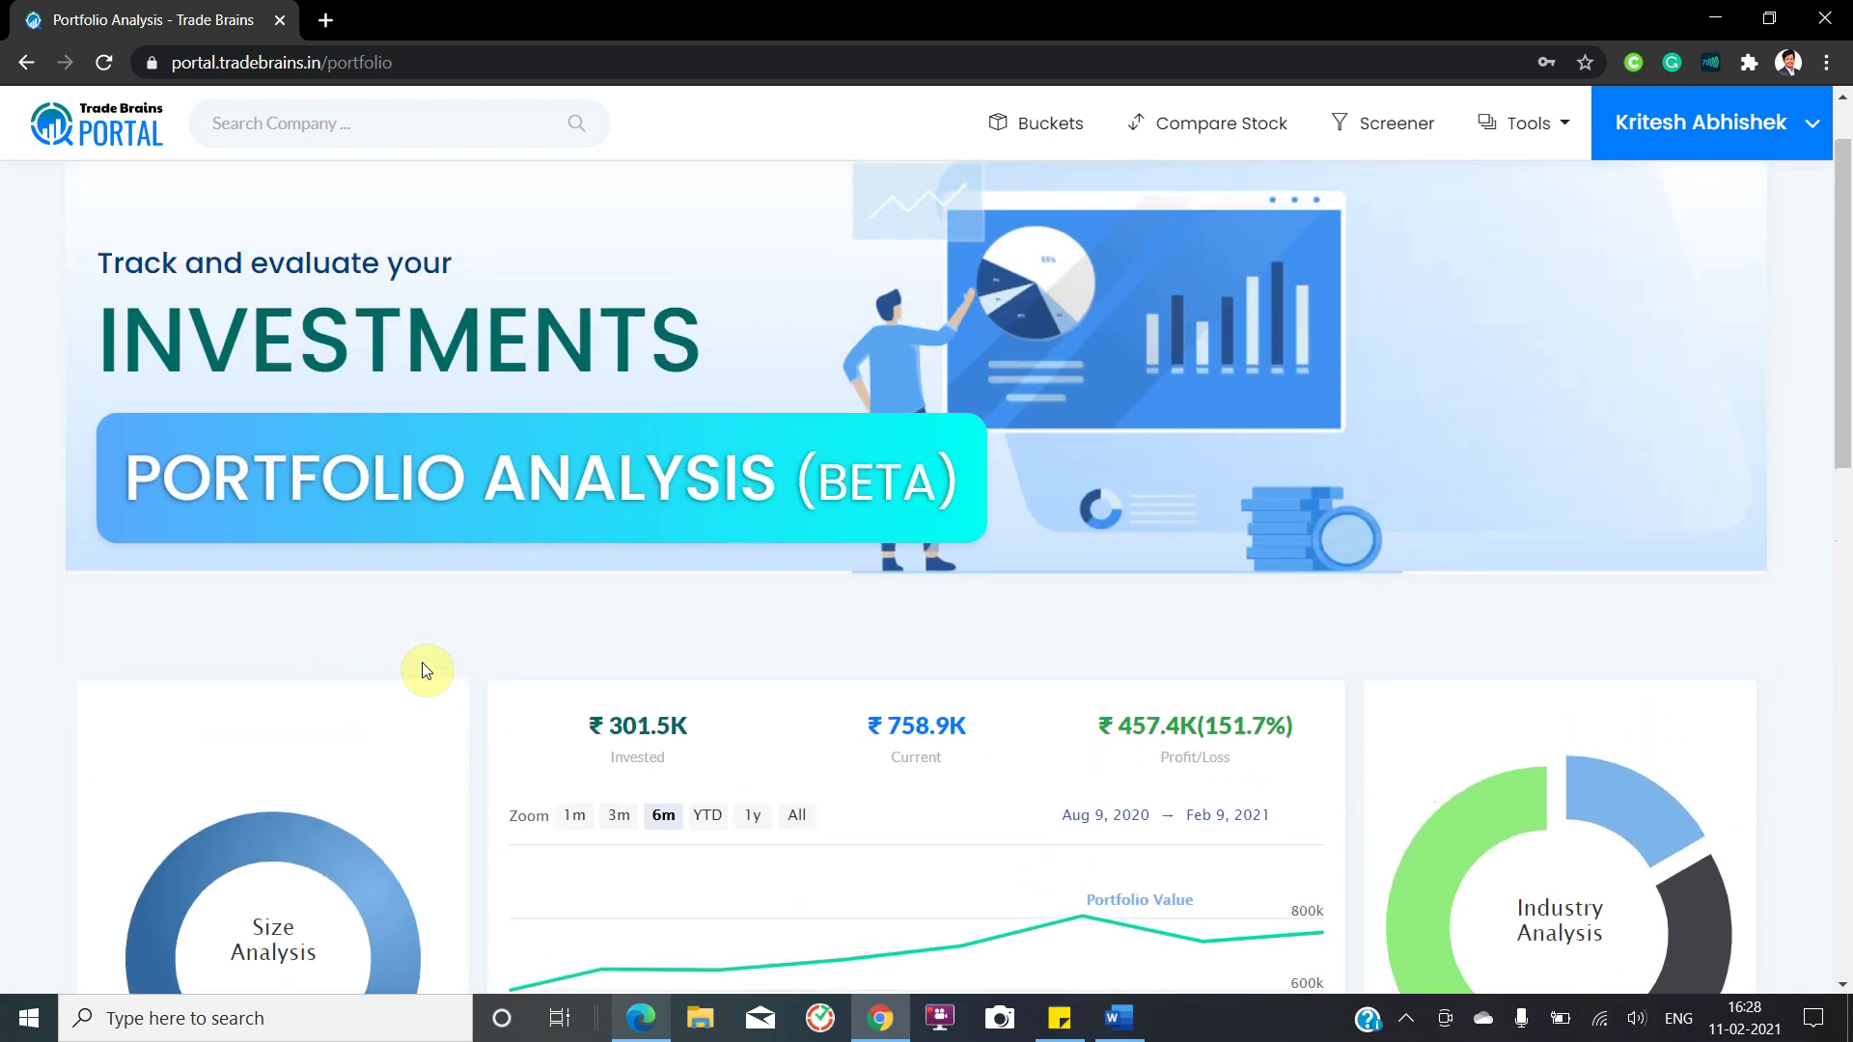
scroll(426, 670, up, 1)
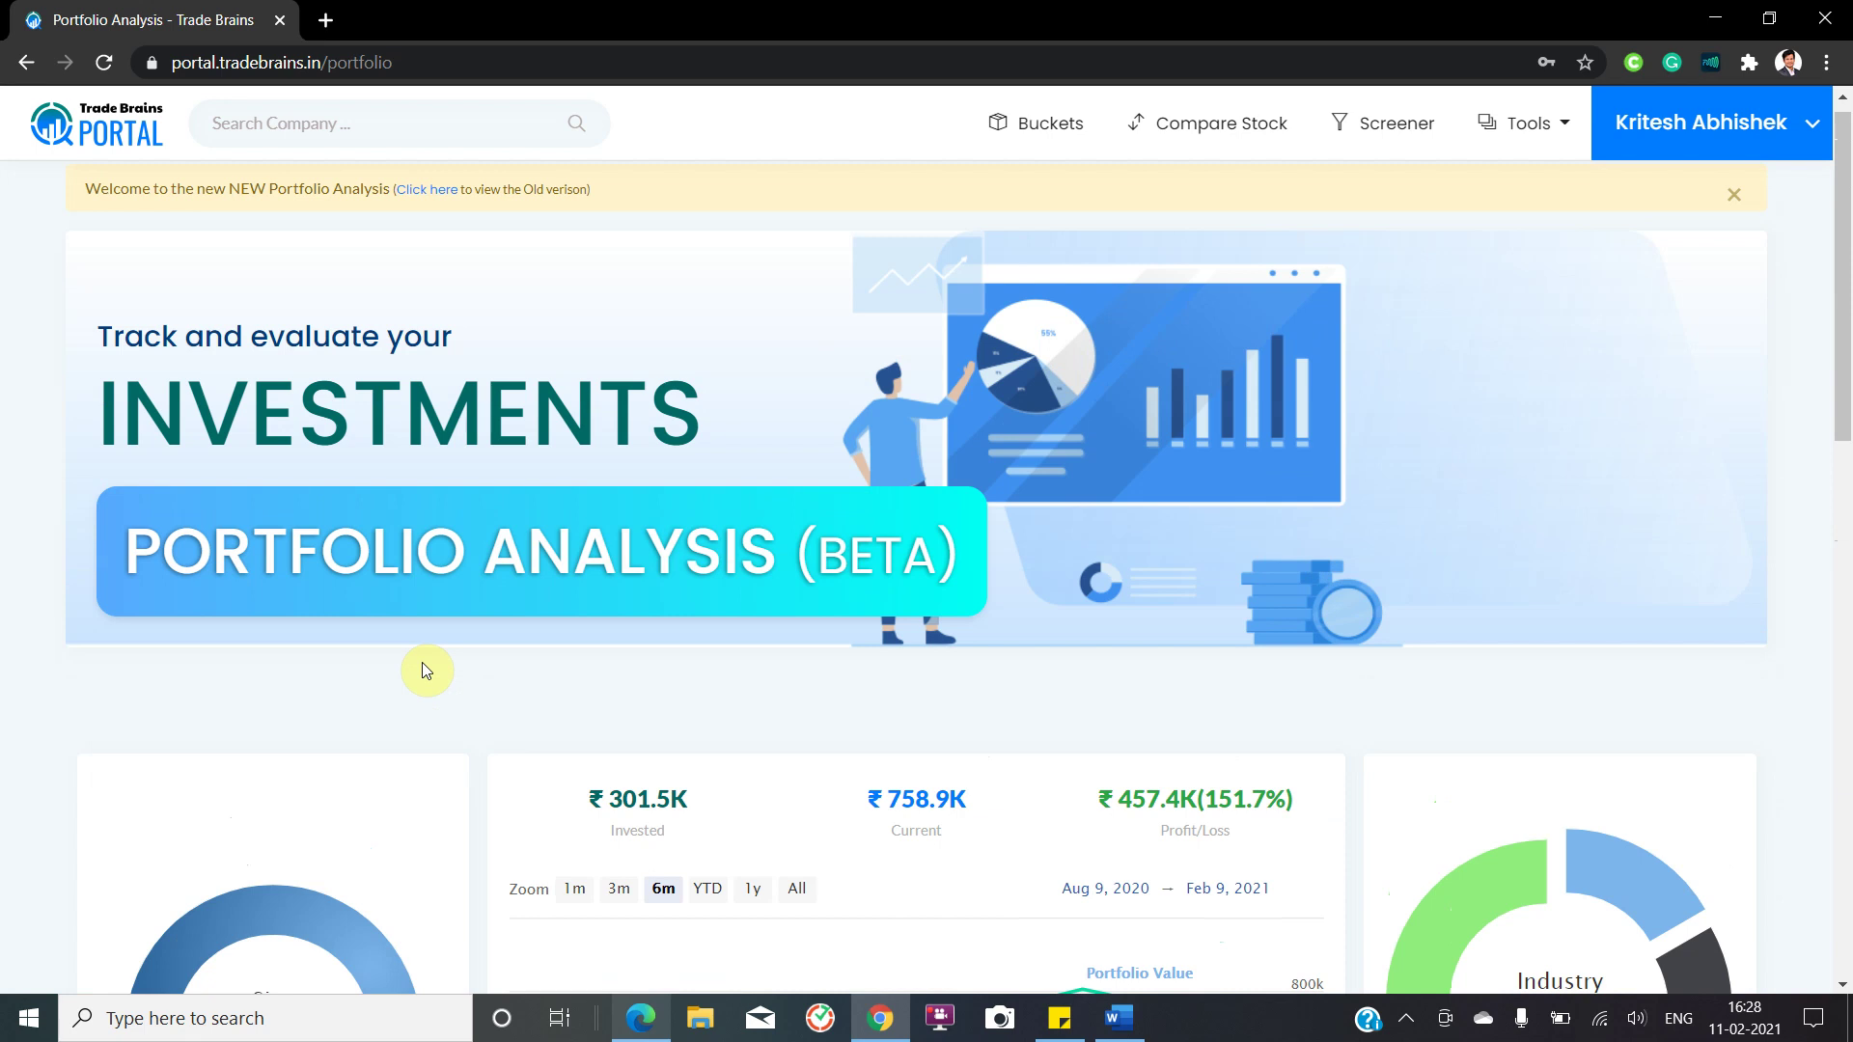